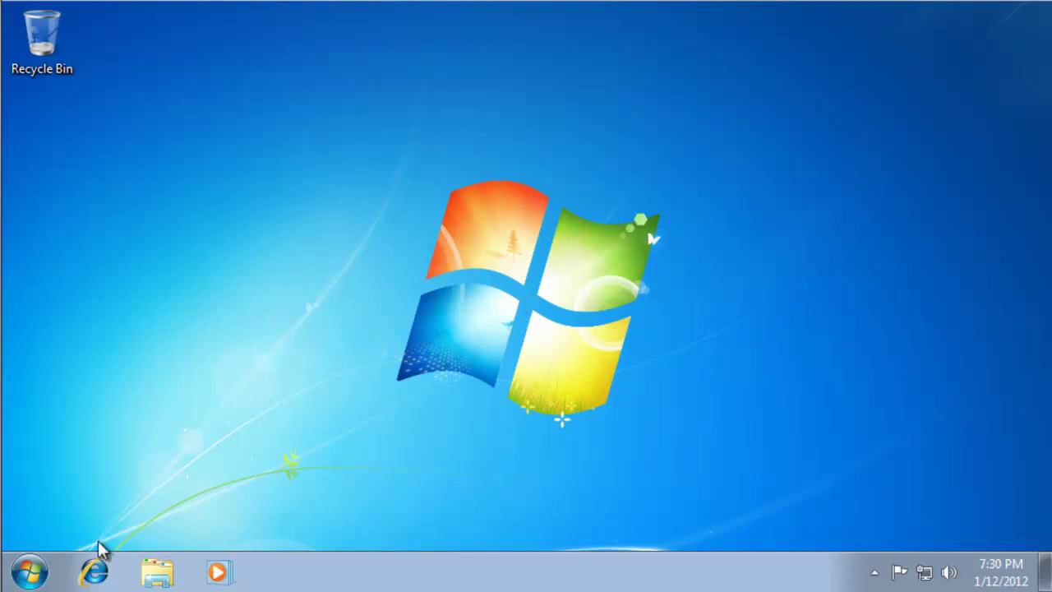
left_click(92, 573)
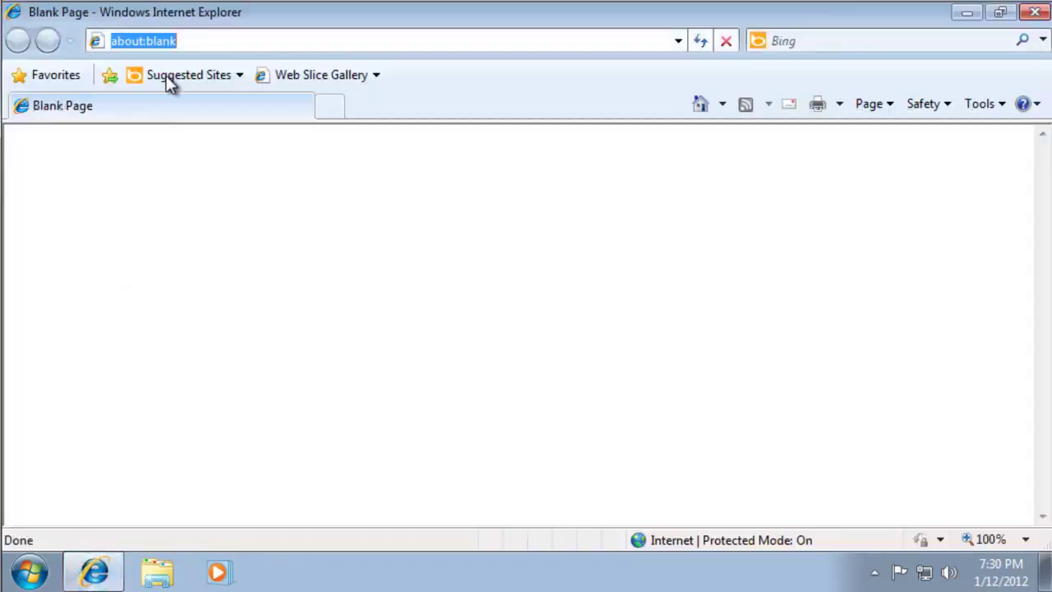
type("http://www.esri.com/EducationEdition")
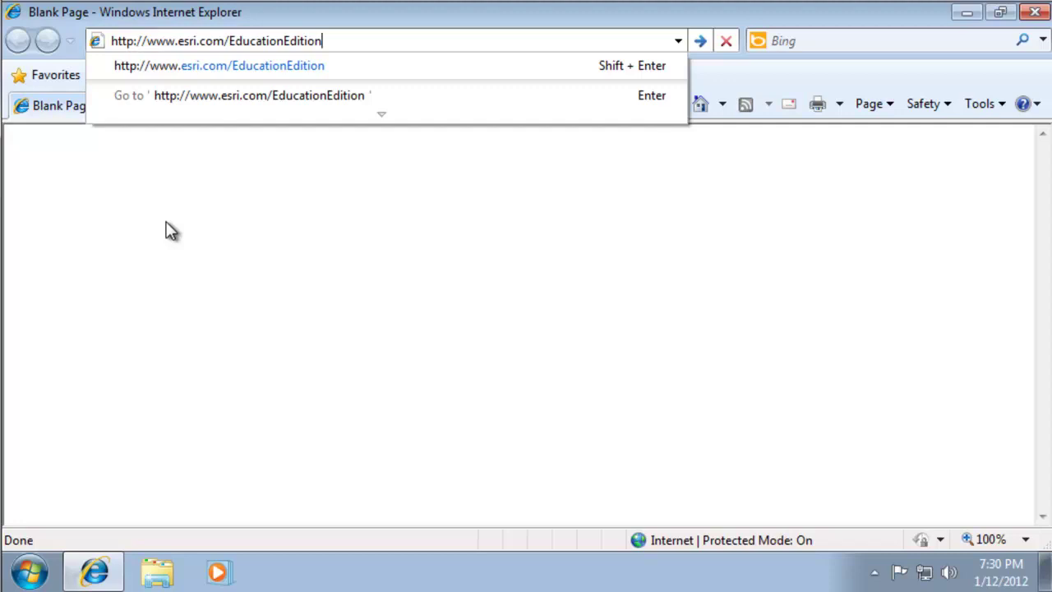
key("Return")
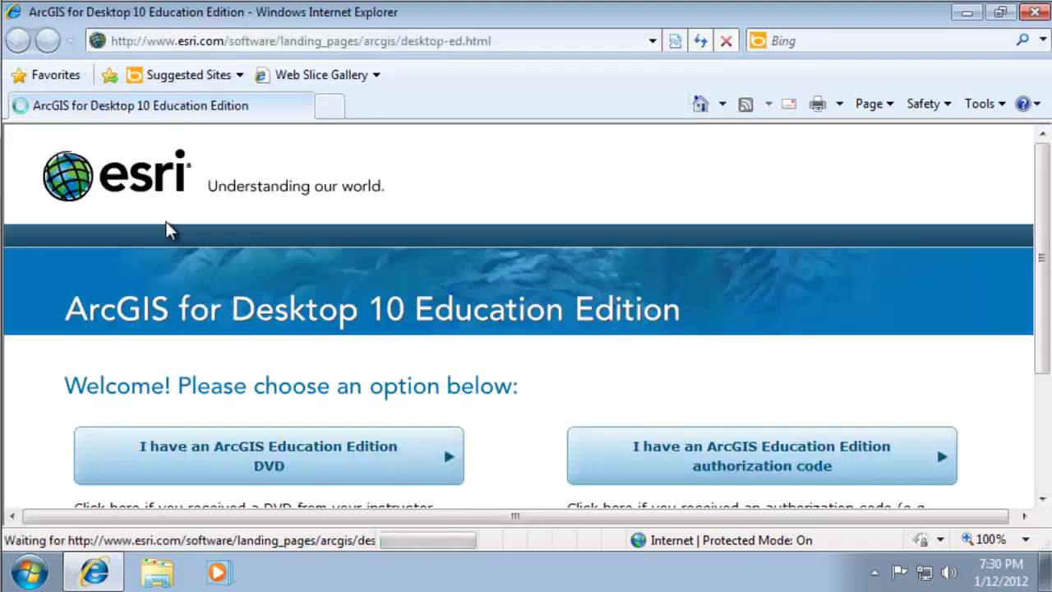
Choose the 'I have an ArcGIS Education Edition authorization code' option
scroll(488, 264, "down", 3)
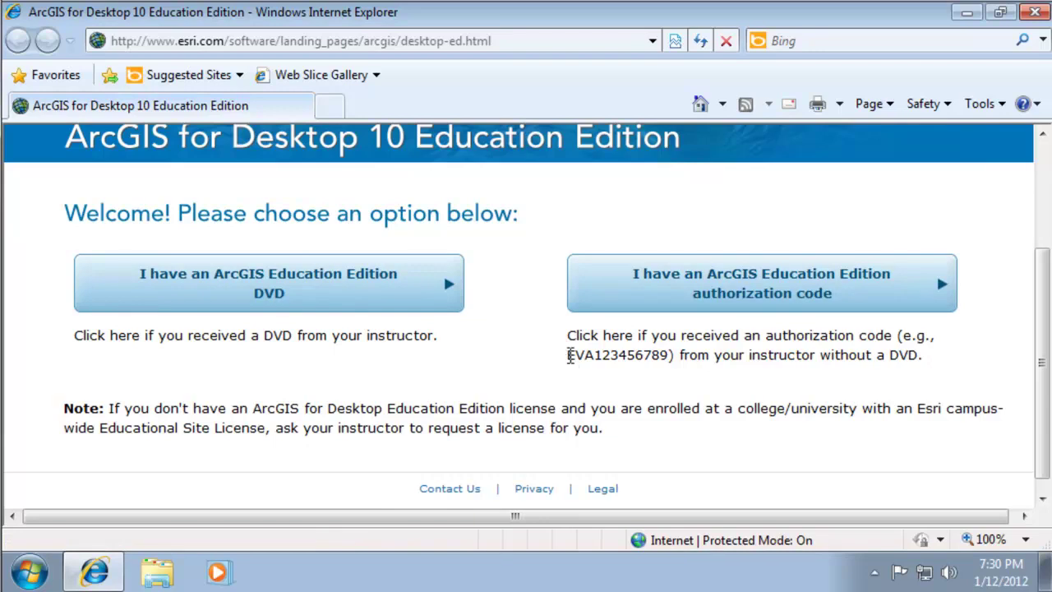
left_click_drag(563, 353, 590, 365)
left_click(590, 365)
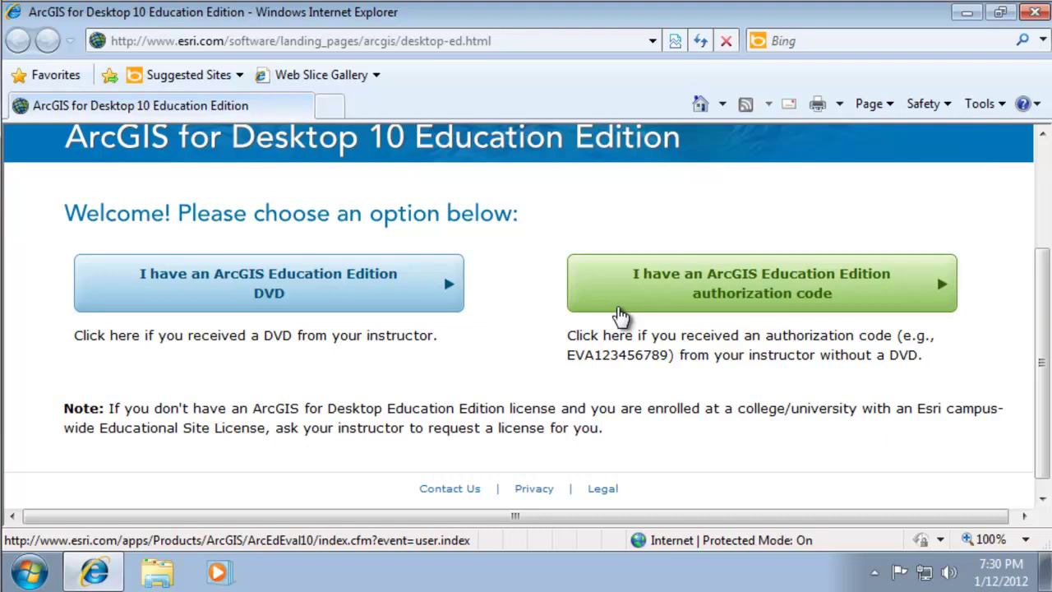
left_click(620, 315)
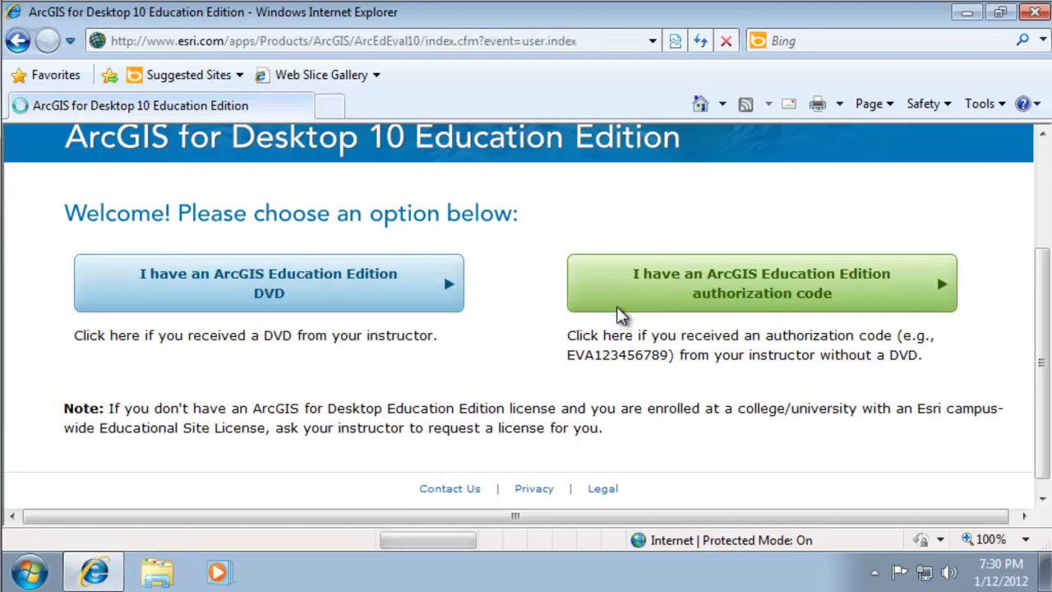
Log in to the Esri Global Account with the account user name and password
scroll(567, 354, "down", 1)
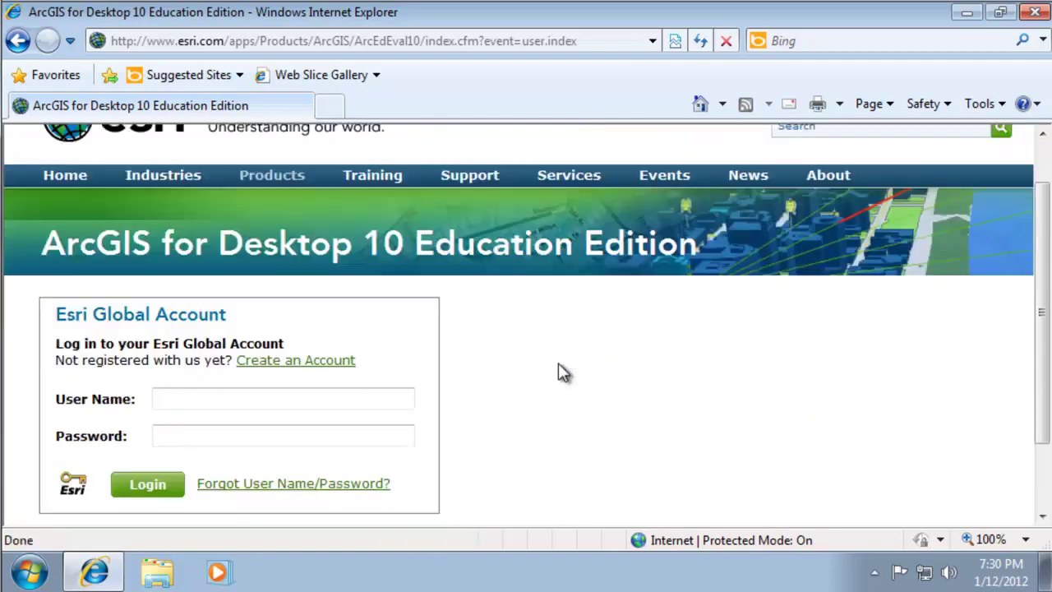
scroll(558, 364, "down", 1)
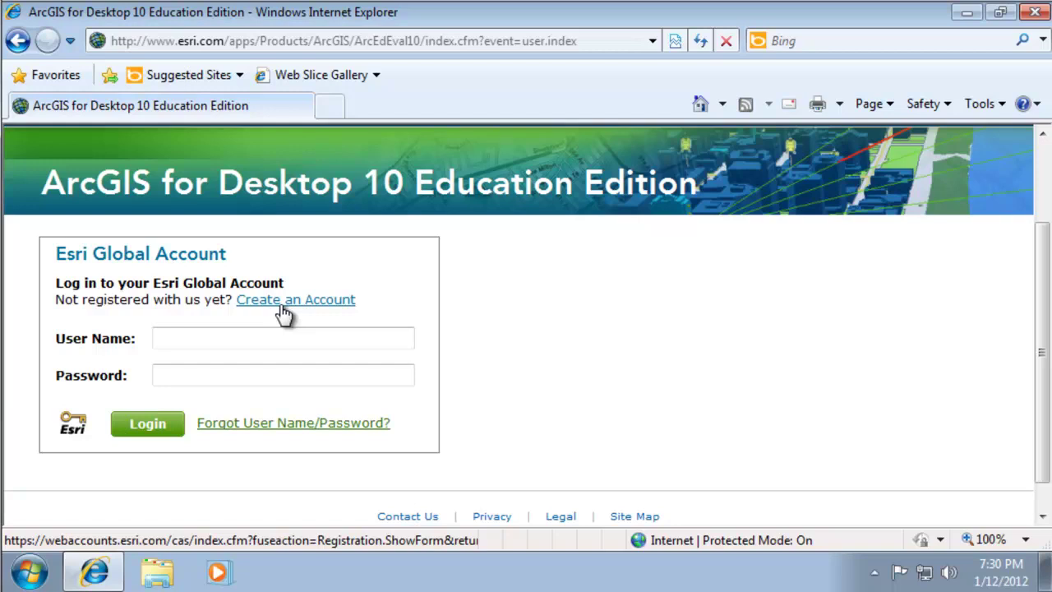
left_click(271, 339)
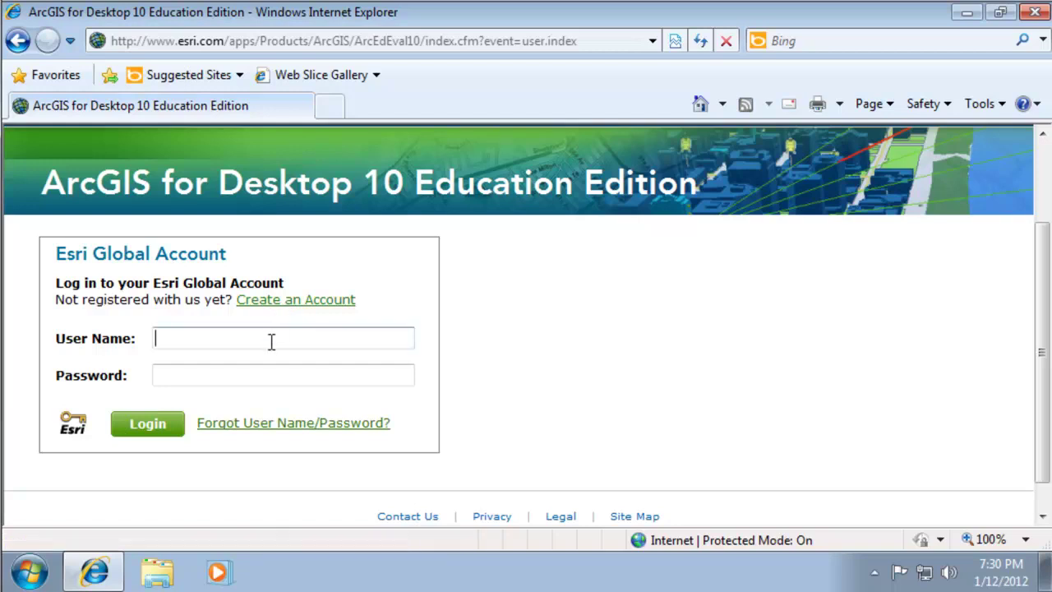
key("Tab")
type("**********")
left_click(152, 425)
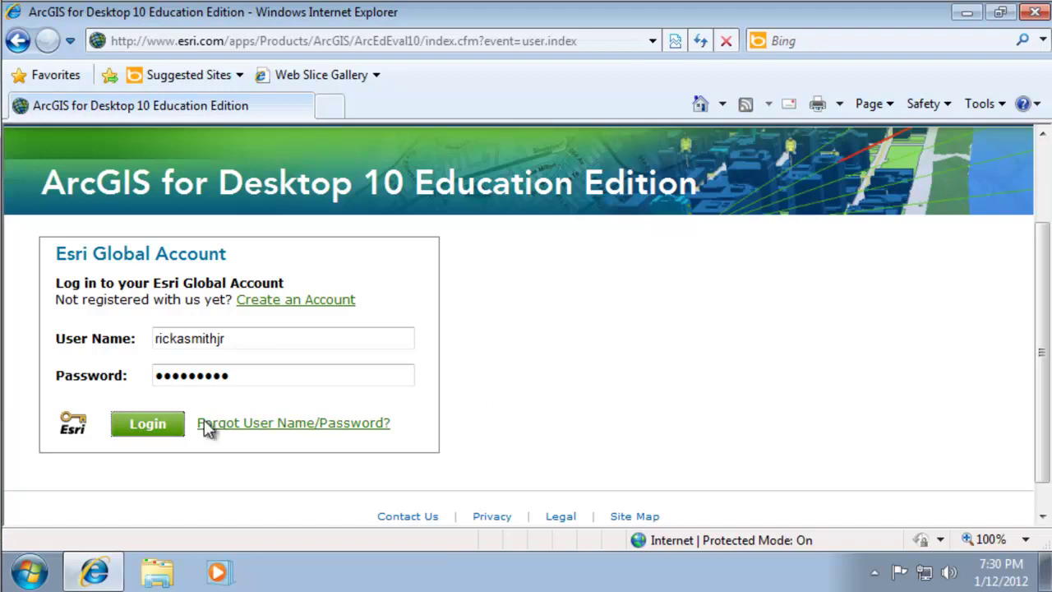
left_click(144, 425)
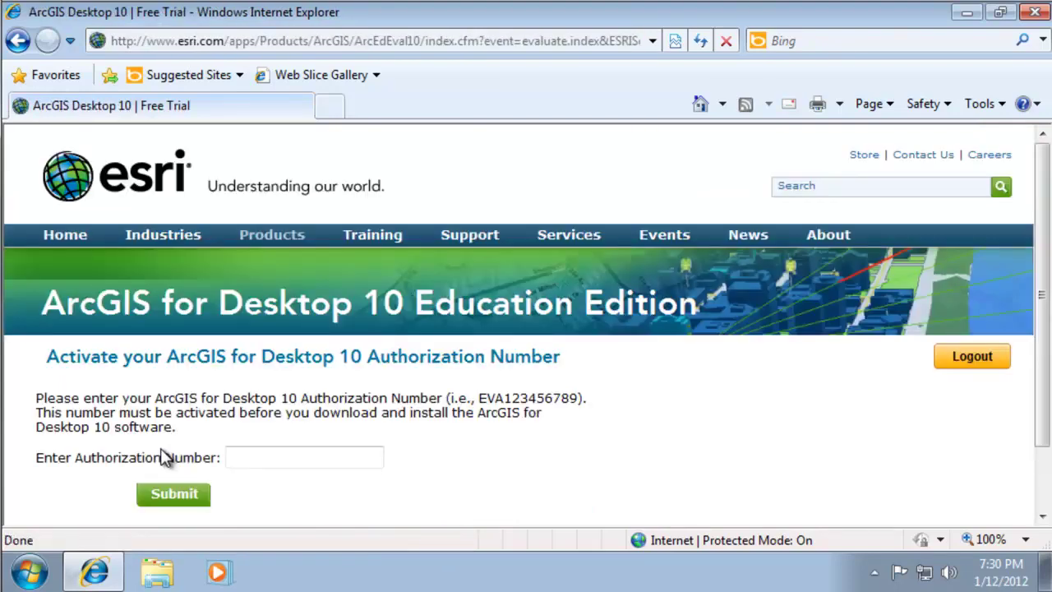
Submit the ArcGIS authorization number and decline the AutoComplete prompt
left_click(298, 461)
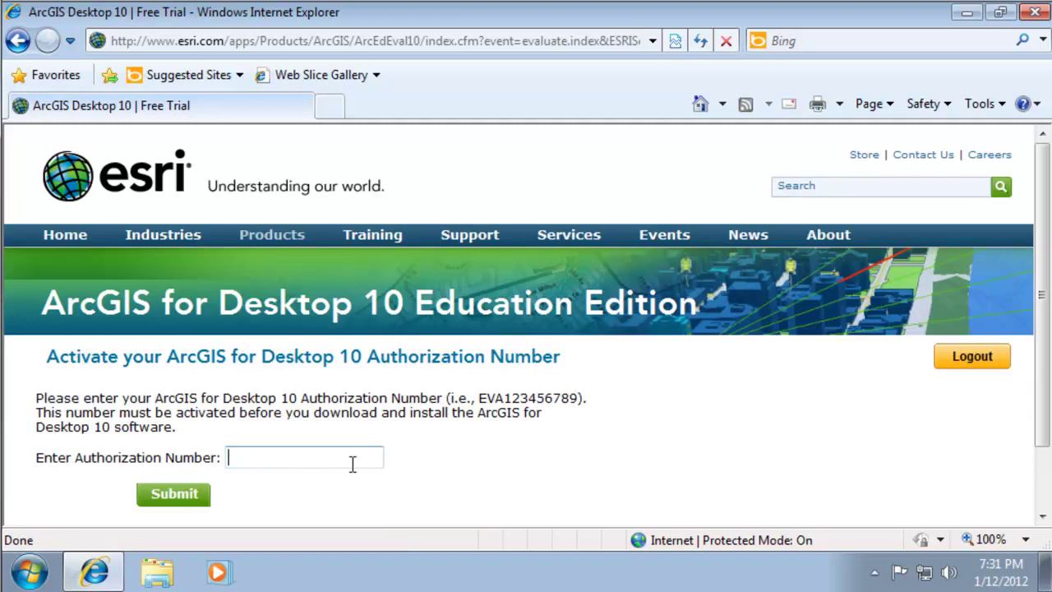
left_click(167, 496)
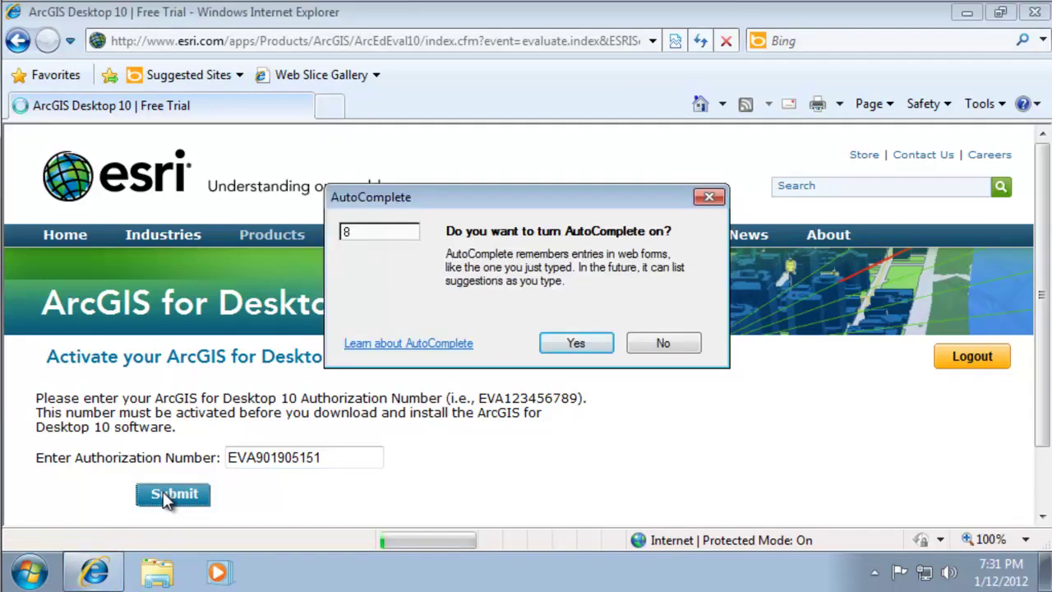
left_click(655, 345)
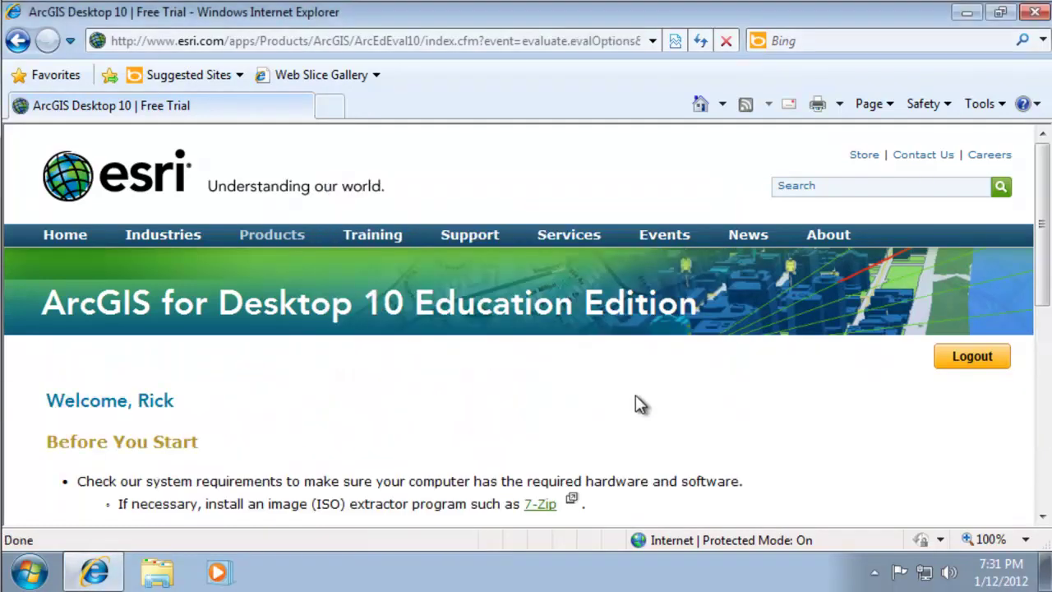
scroll(635, 394, "down", 3)
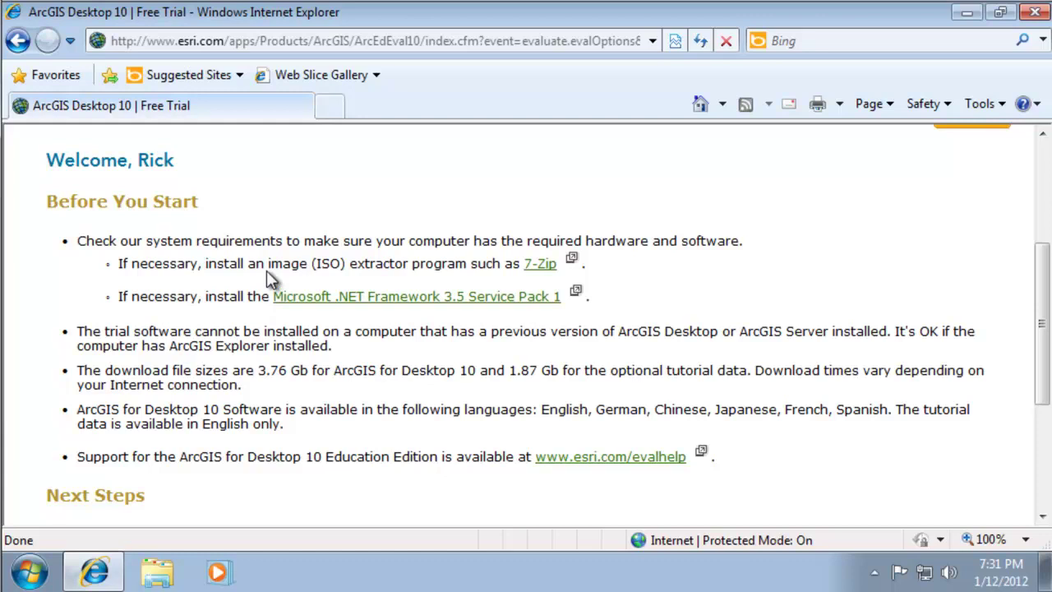
left_click_drag(317, 263, 342, 264)
left_click(349, 265)
Download the 32-bit 7-Zip installer 7z920.exe from SourceForge into Downloads
left_click(541, 268)
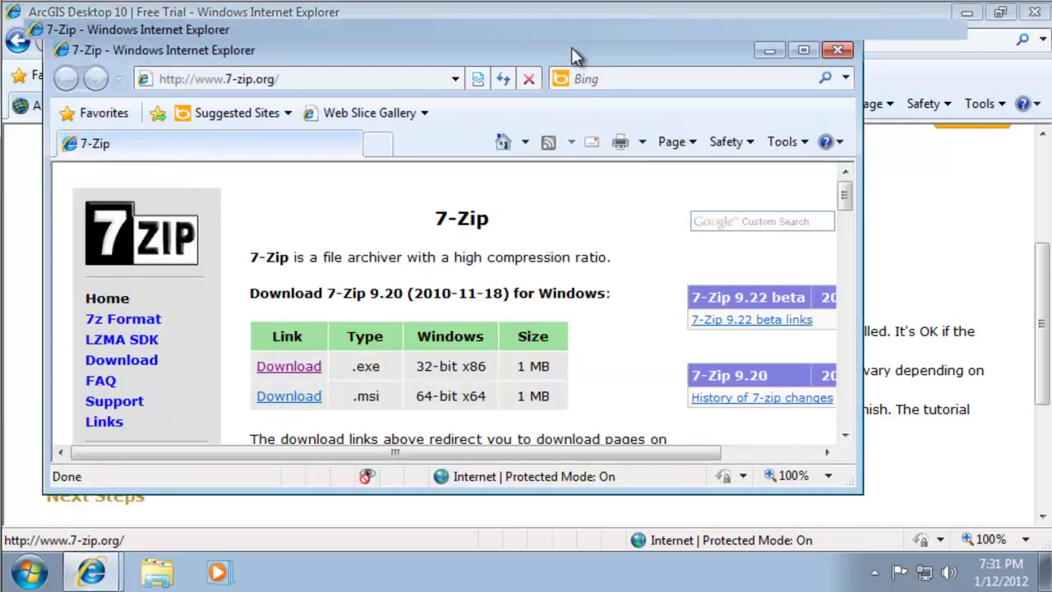
double_click(571, 47)
left_click(240, 328)
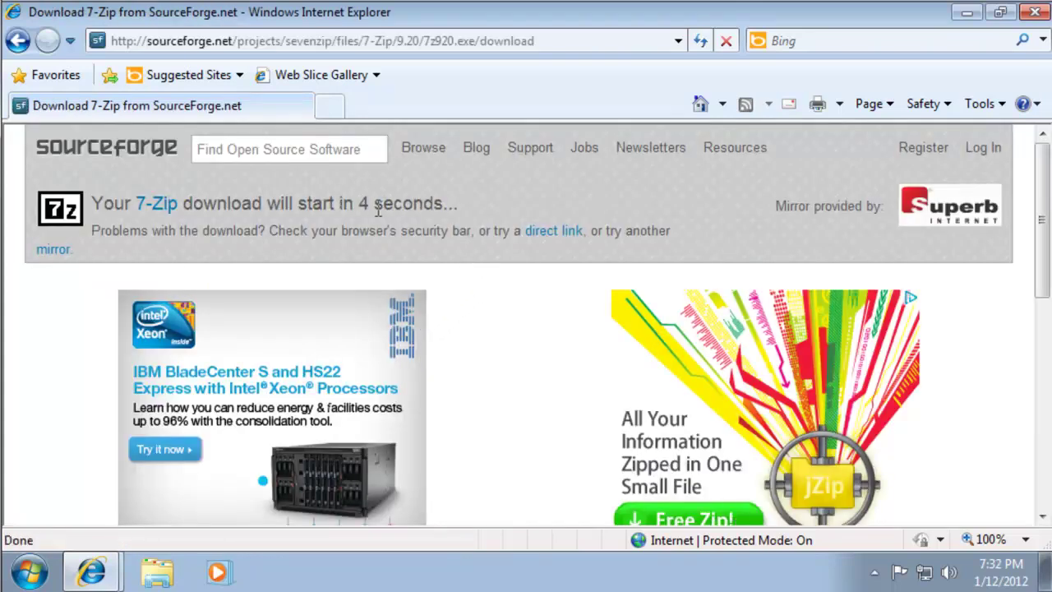
left_click(546, 236)
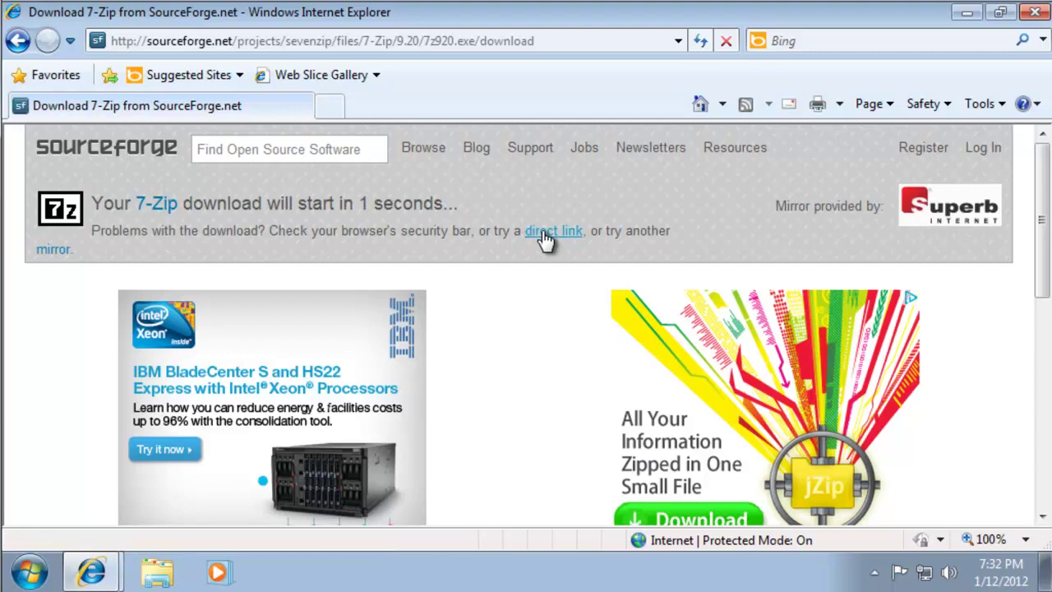
left_click(581, 300)
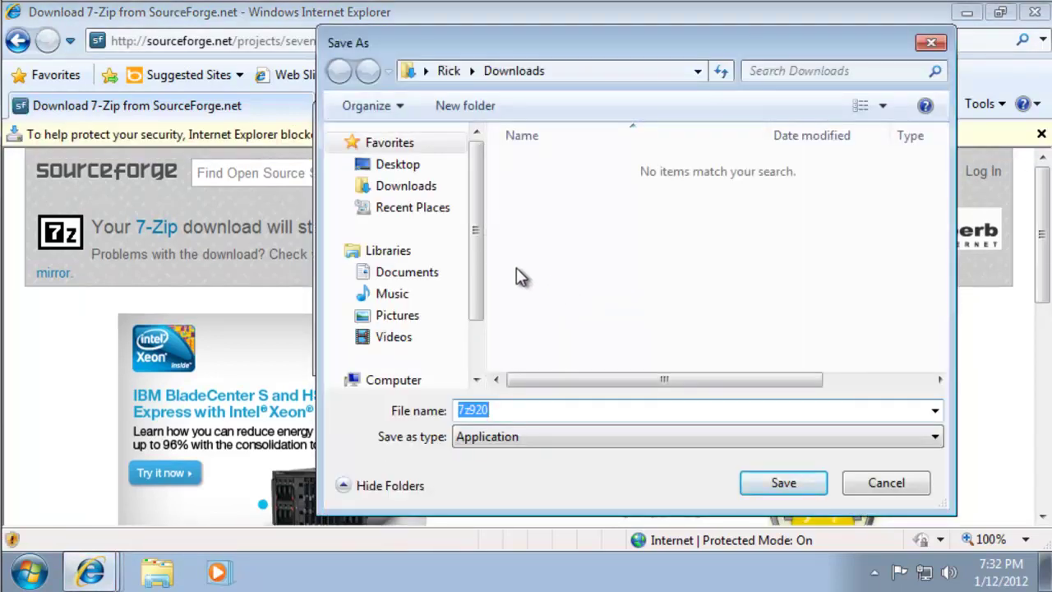
left_click(780, 482)
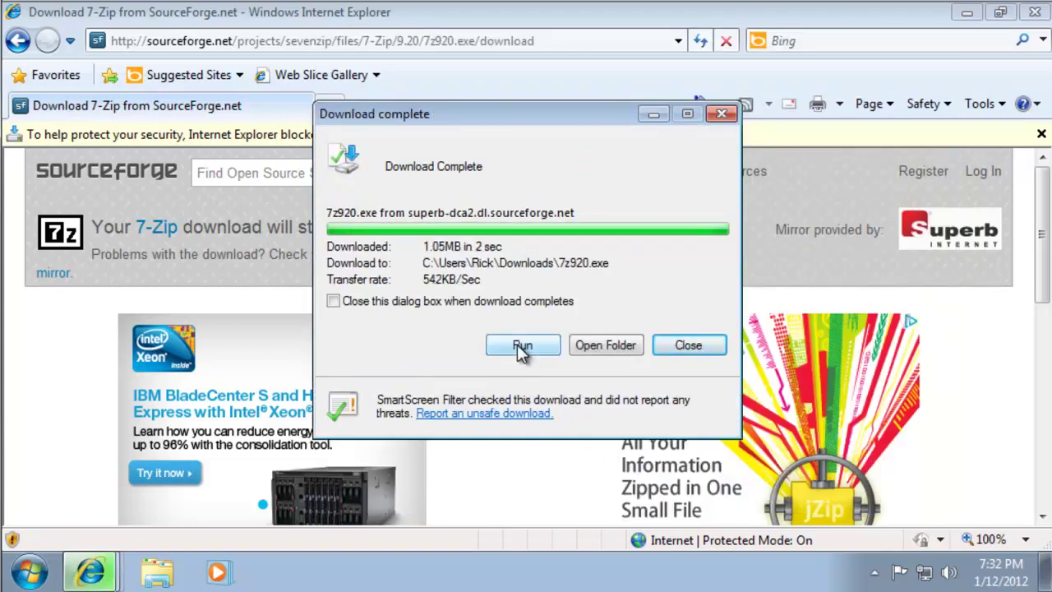
Install 7-Zip 9.20 from the downloaded installer and close the SourceForge window
left_click(517, 355)
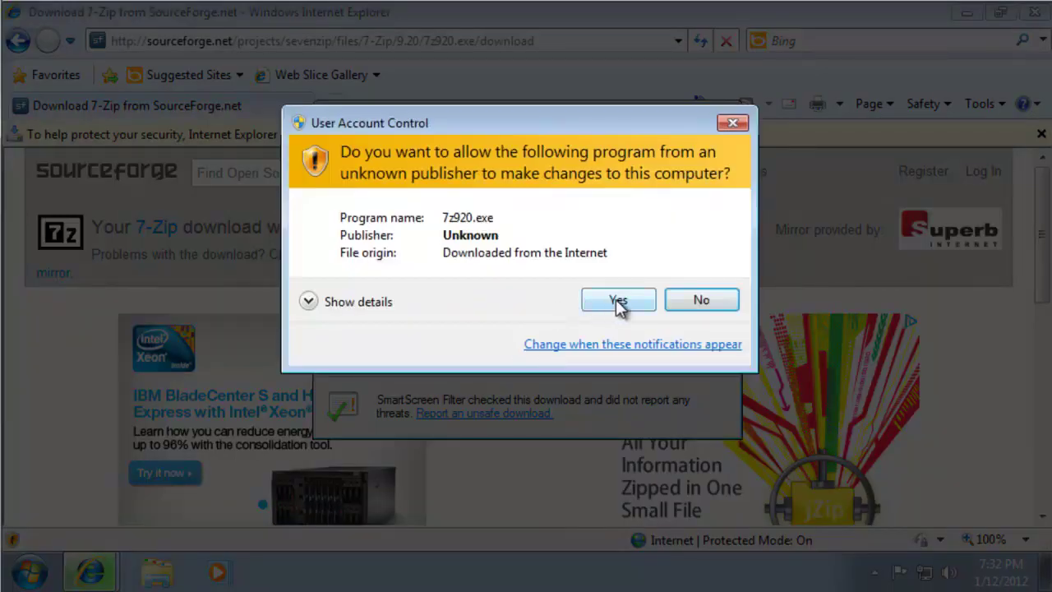
left_click(618, 303)
left_click(633, 449)
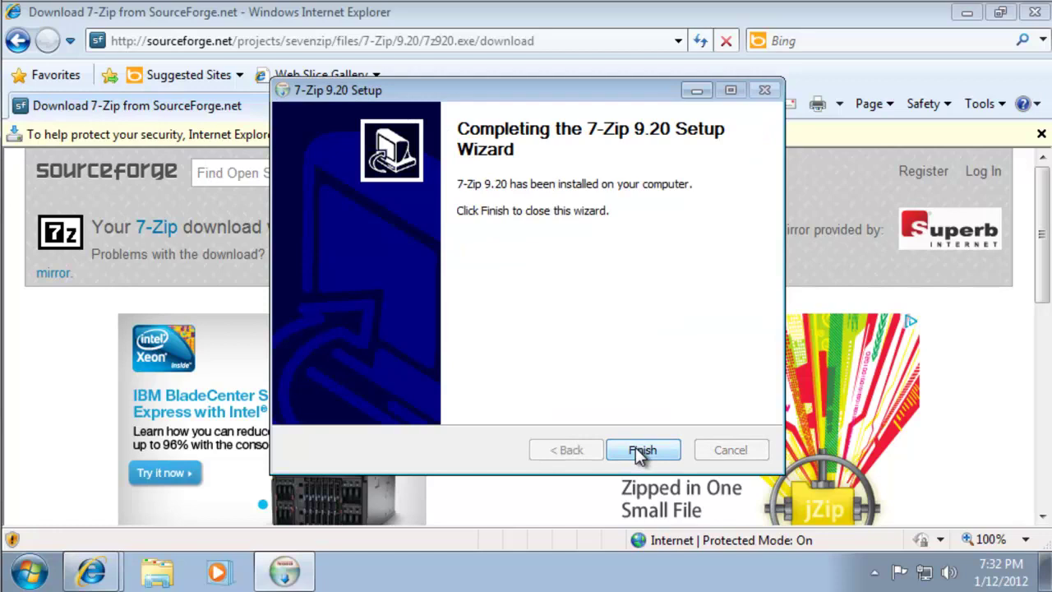
left_click(635, 447)
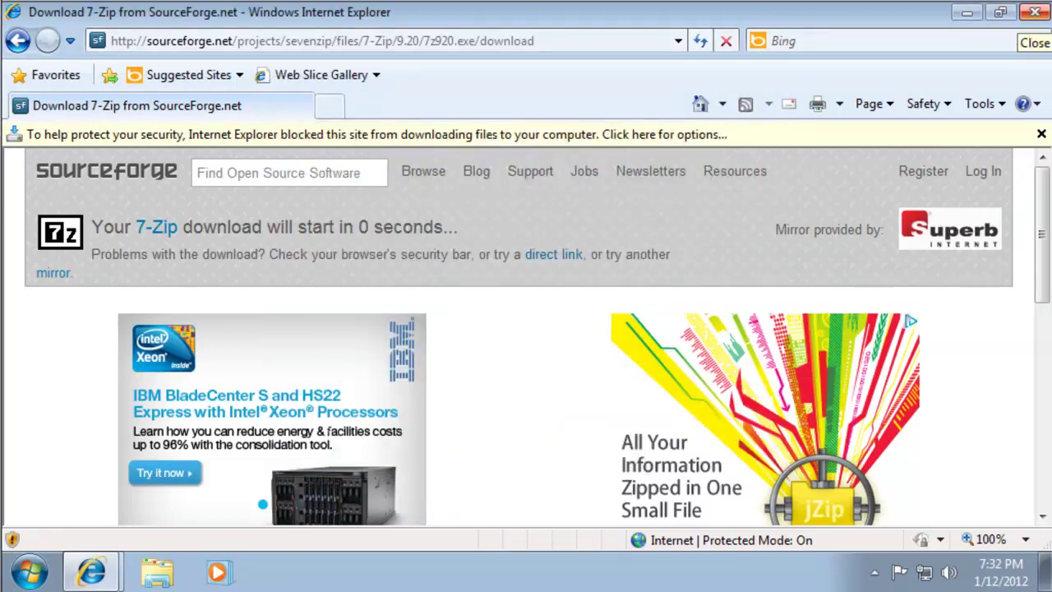
left_click(1034, 17)
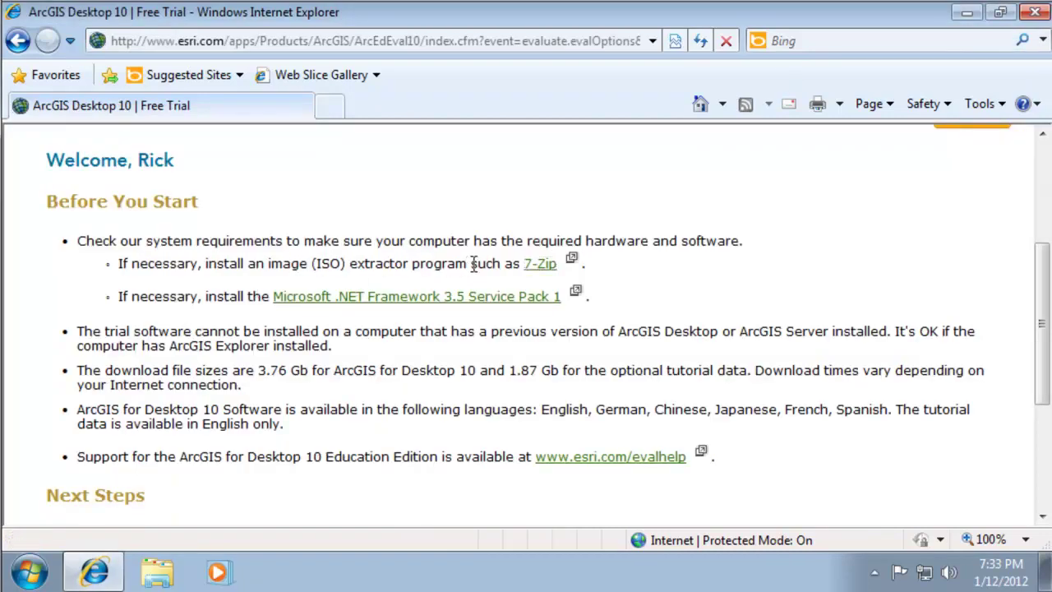
left_click_drag(468, 264, 414, 264)
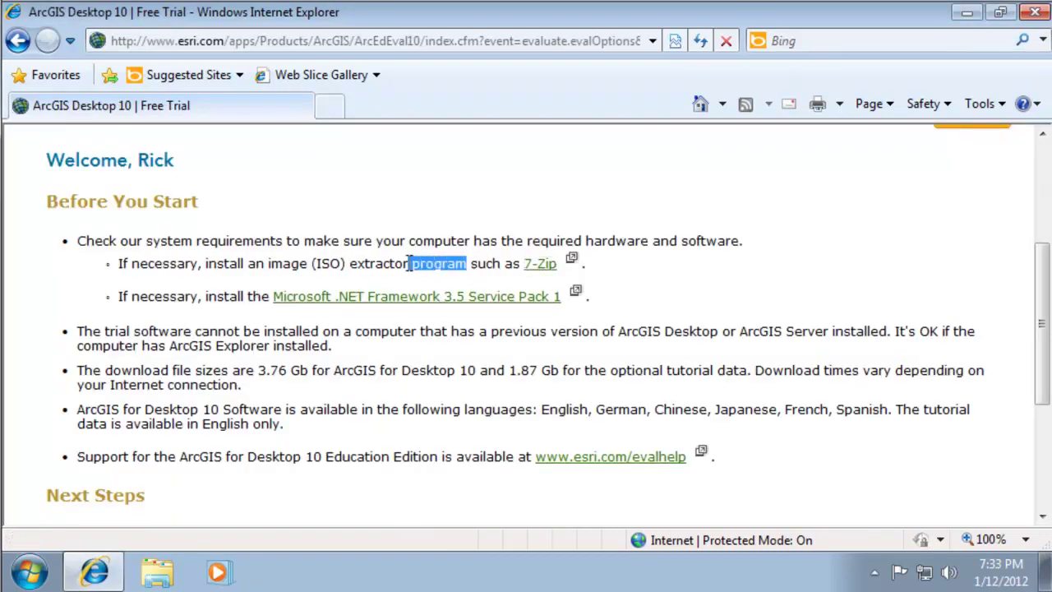
left_click(414, 265)
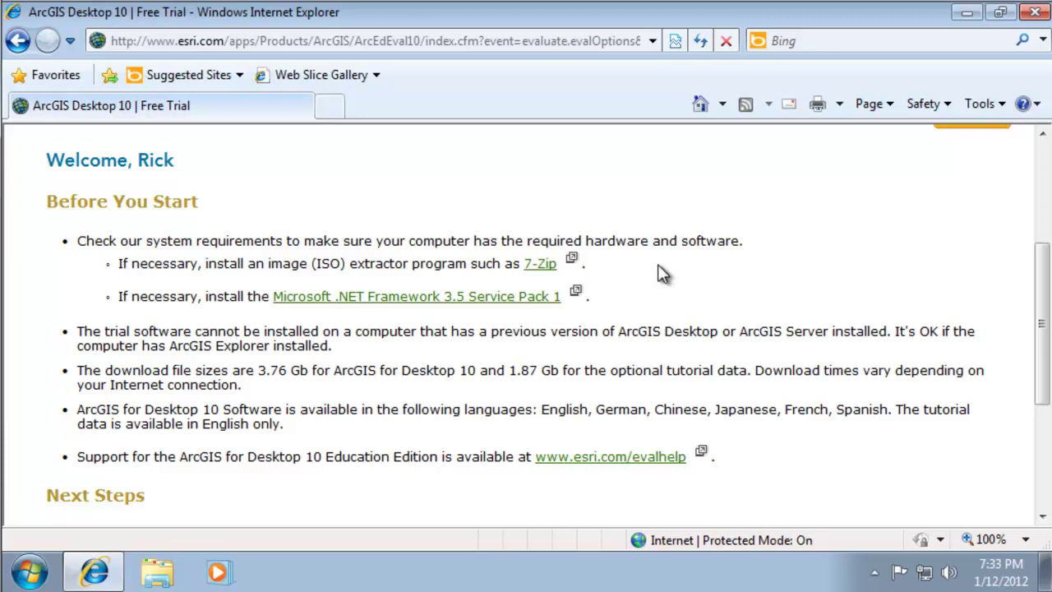
Open slysoft.com in a new tab and go to the Virtual CloneDrive page
left_click(331, 106)
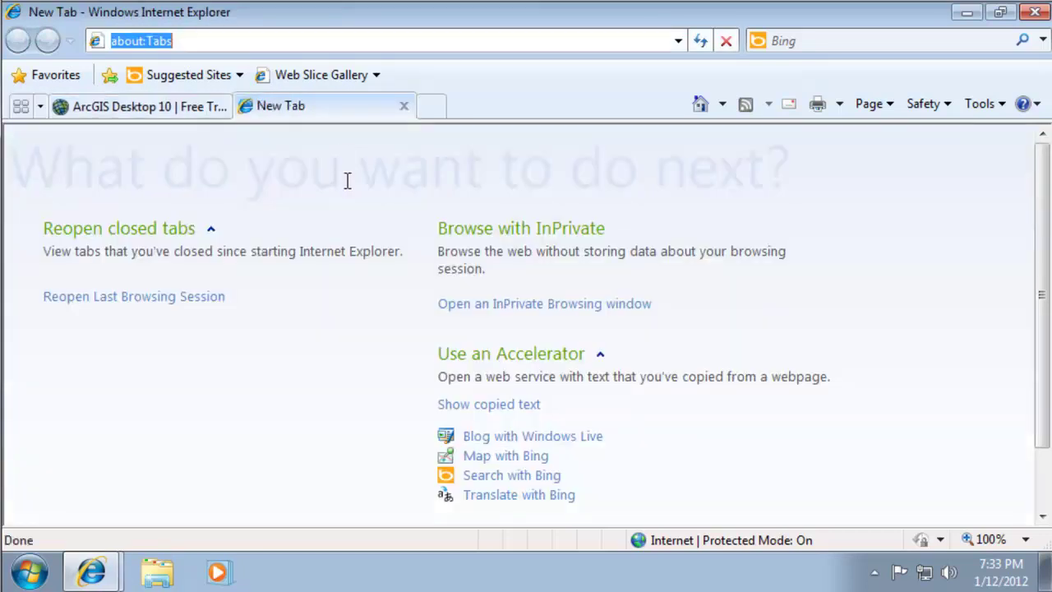
type("sl")
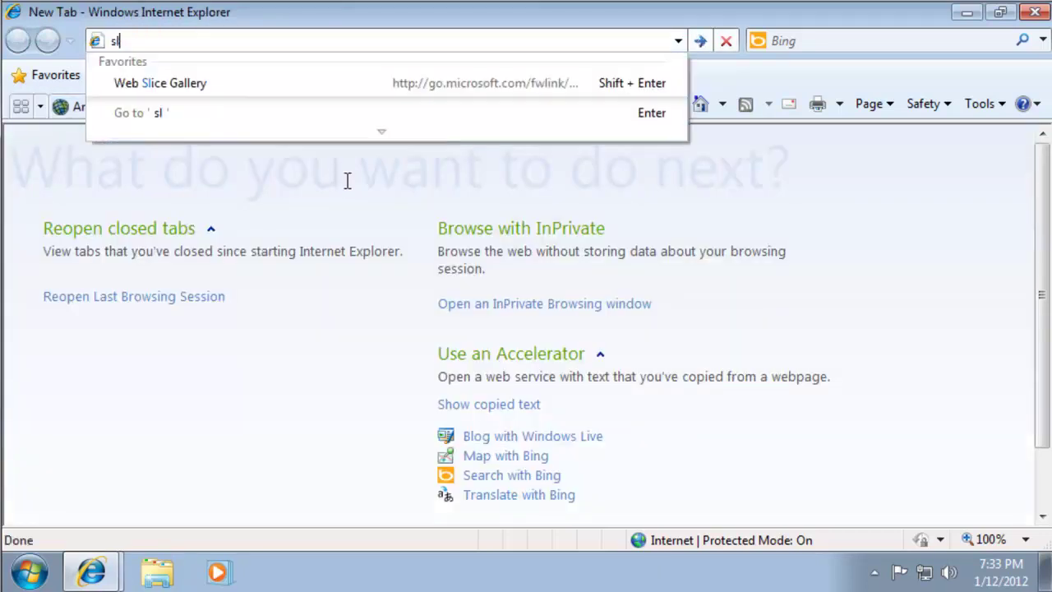
type("ysoft.com")
key("Return")
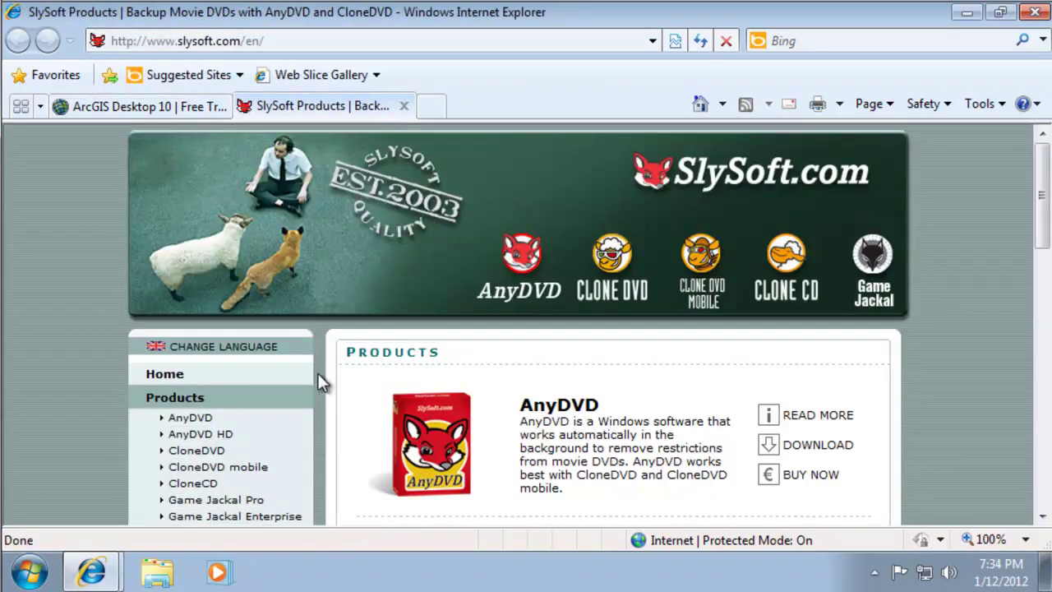
scroll(318, 373, "down", 3)
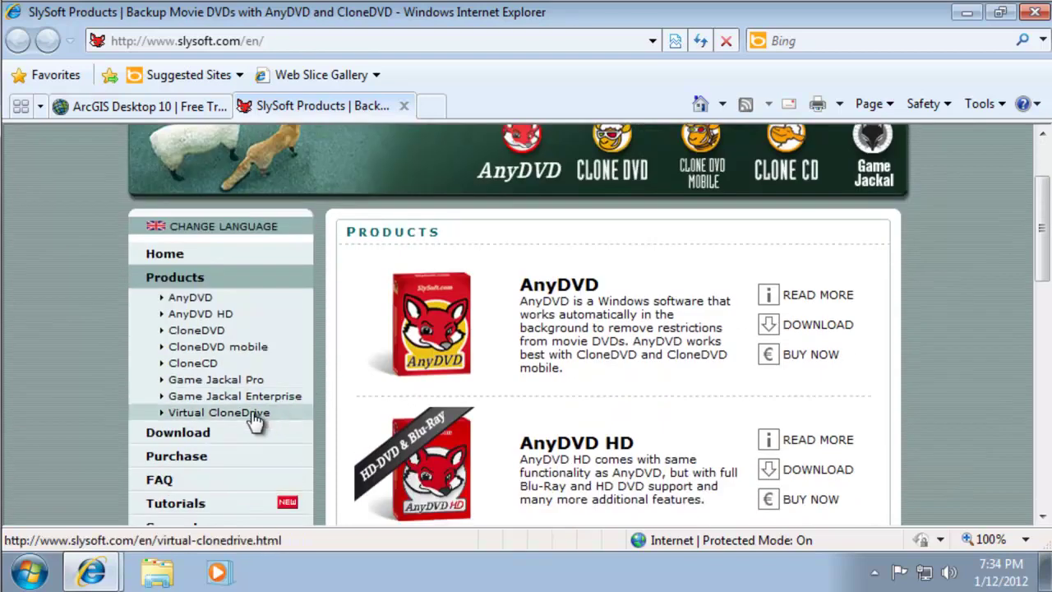
left_click(254, 413)
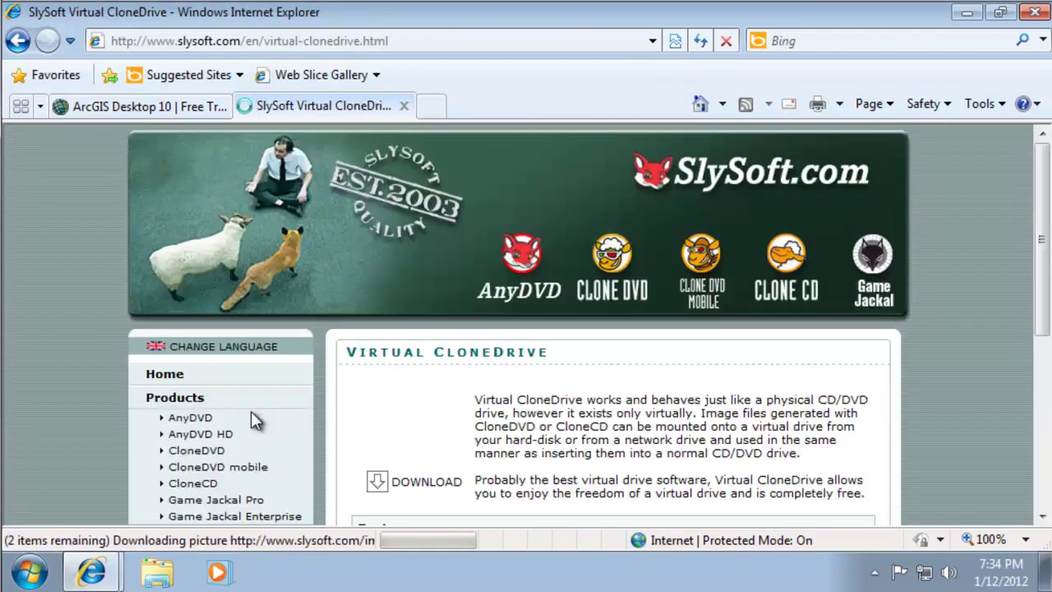
Save SetupVirtualCloneDrive5450.exe to Downloads and show it in its folder
left_click(423, 488)
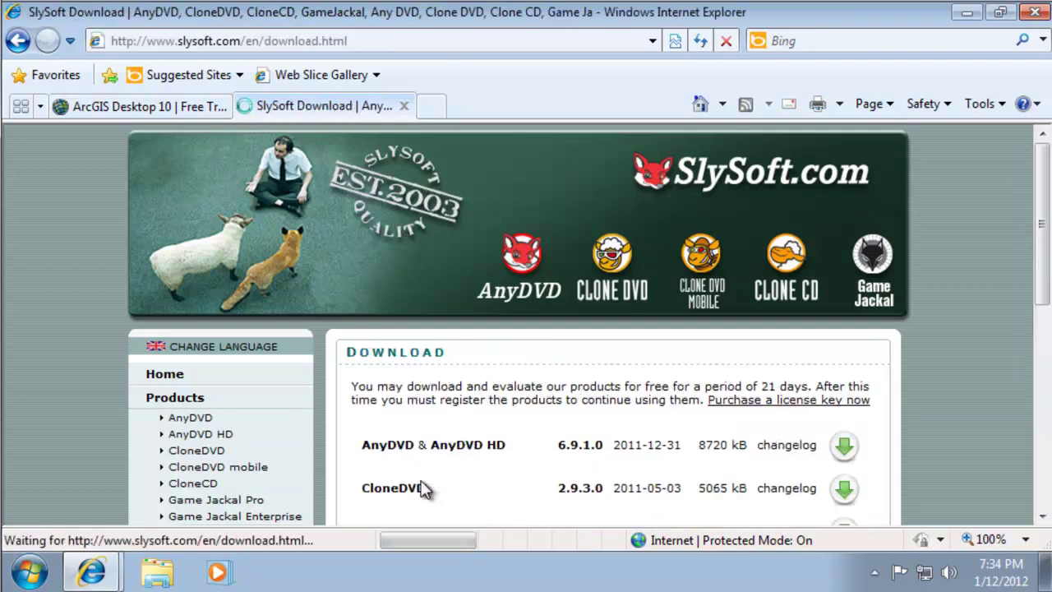
scroll(427, 490, "down", 1)
scroll(436, 479, "down", 3)
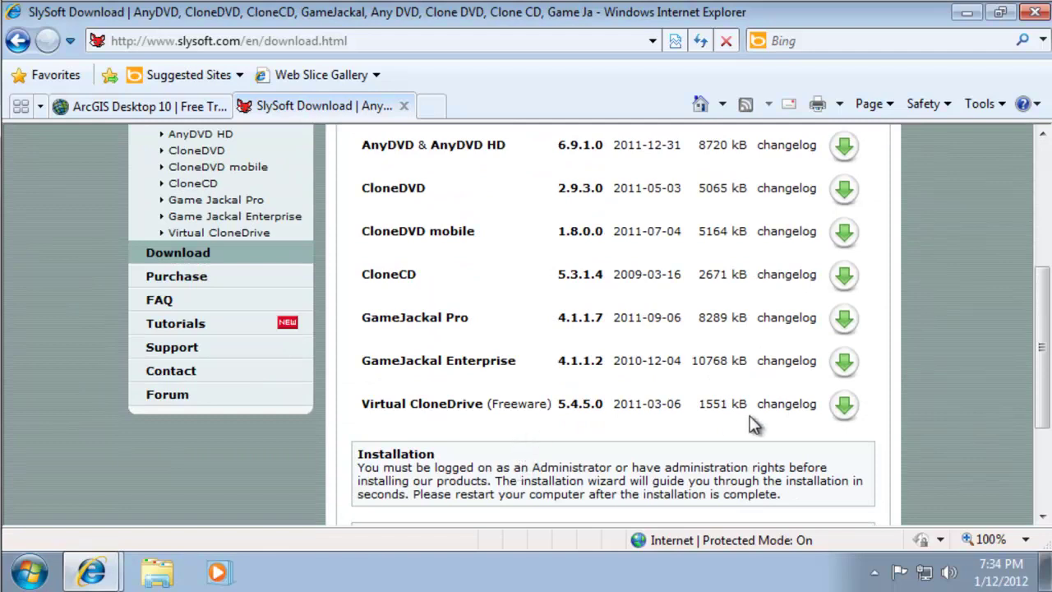
left_click(846, 411)
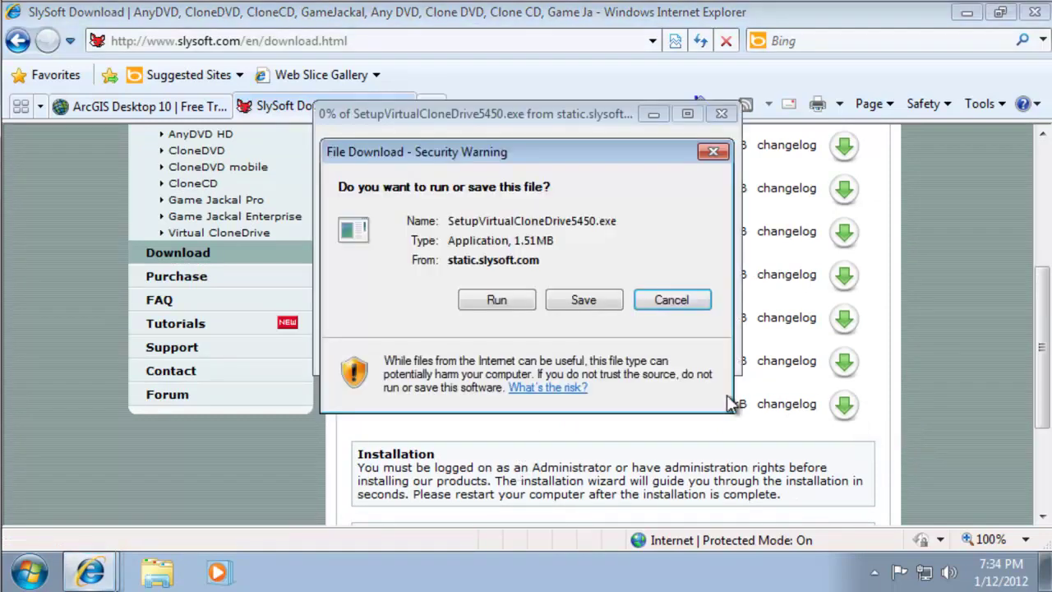
left_click(585, 304)
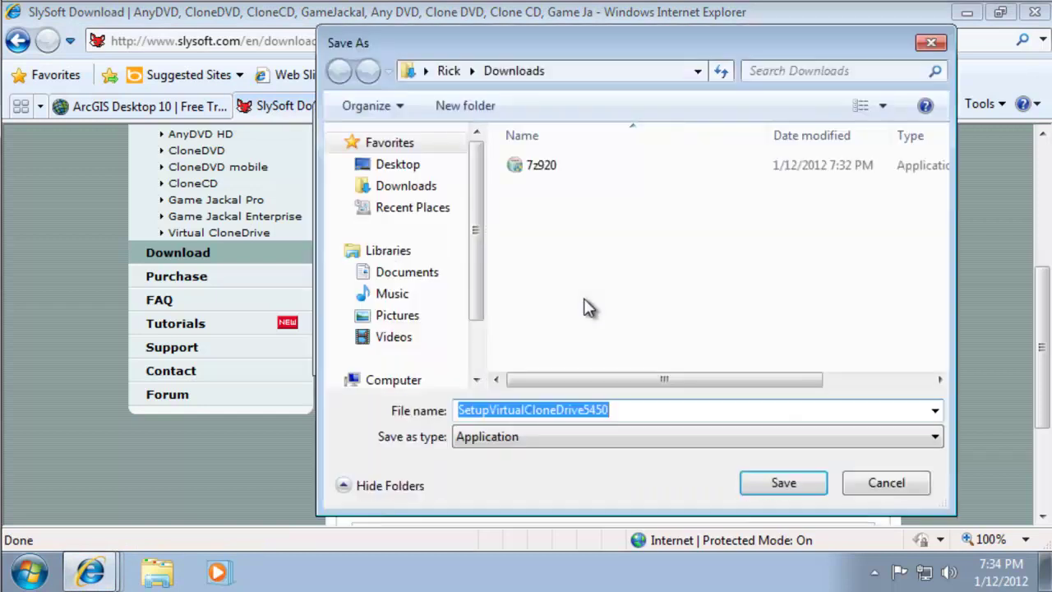
left_click(784, 484)
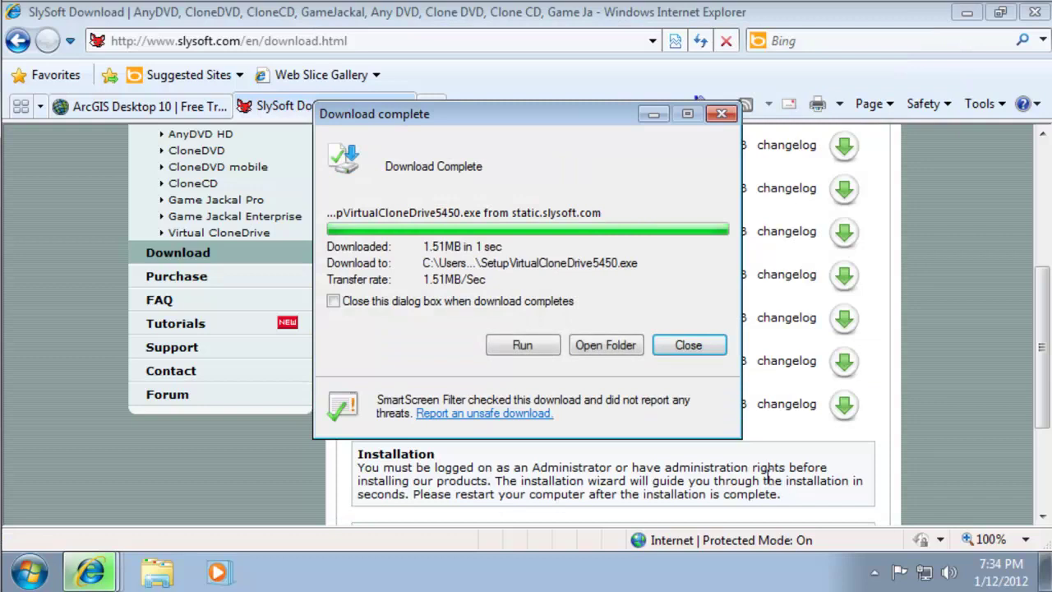
left_click(605, 345)
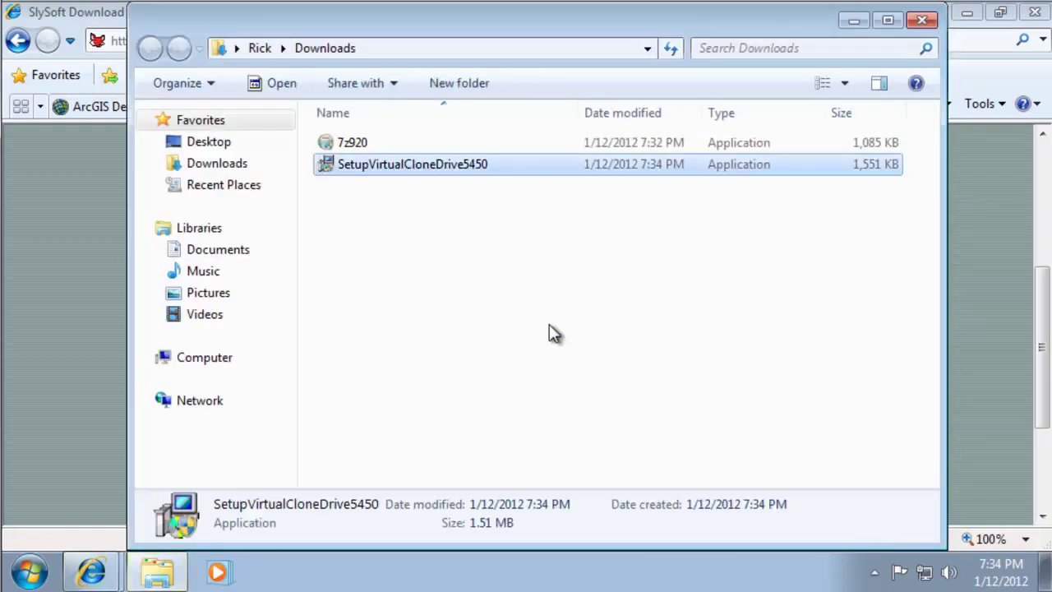
Install Virtual CloneDrive 5.4.5.0 as administrator, trusting the Elaborate Bytes driver
right_click(389, 168)
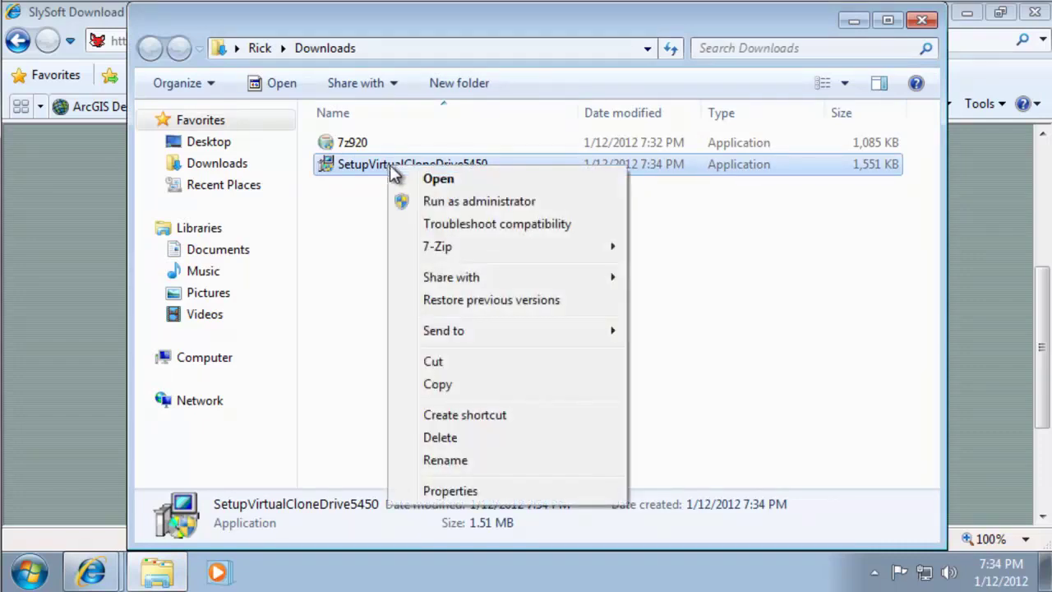
left_click(549, 202)
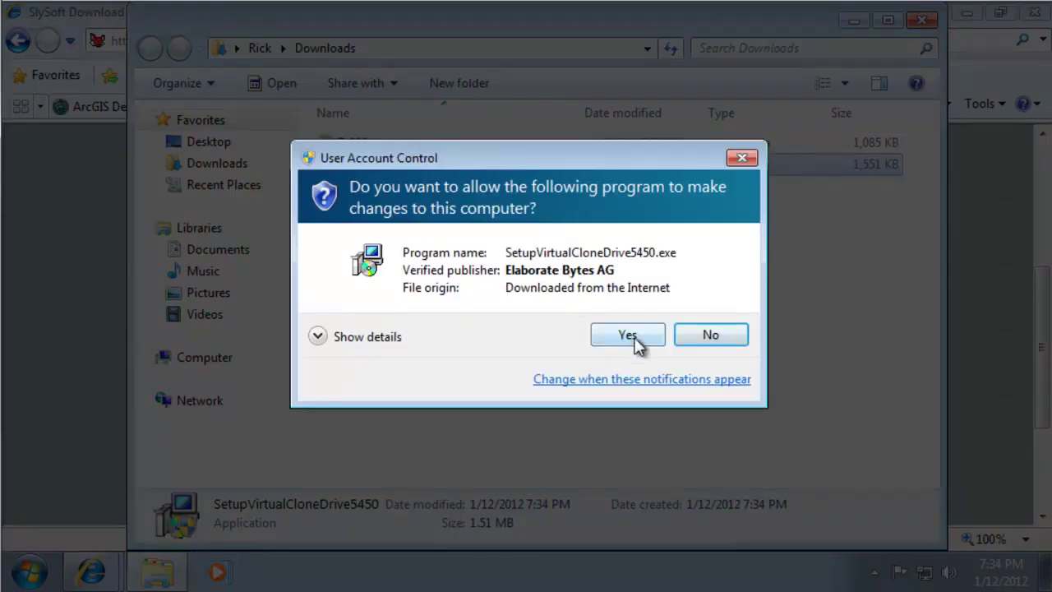
left_click(629, 340)
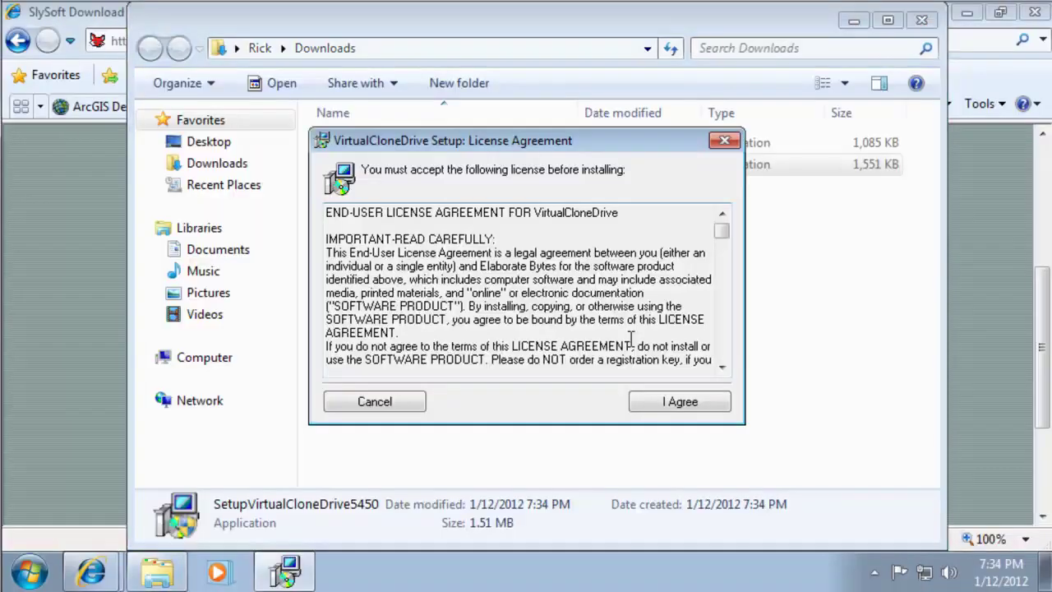
left_click_drag(721, 230, 722, 357)
left_click(682, 402)
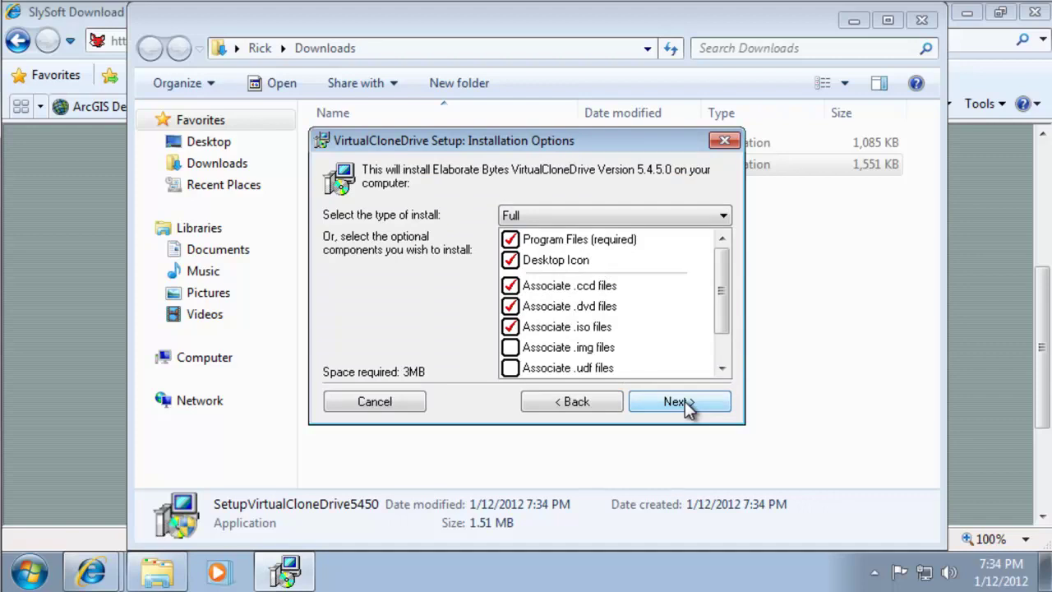
left_click(678, 401)
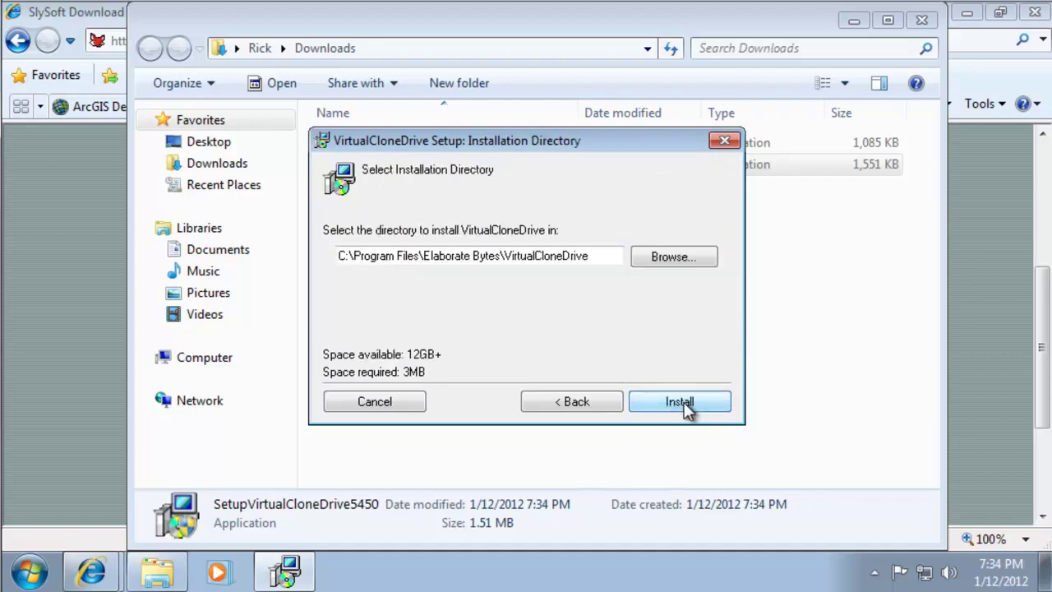
left_click(684, 402)
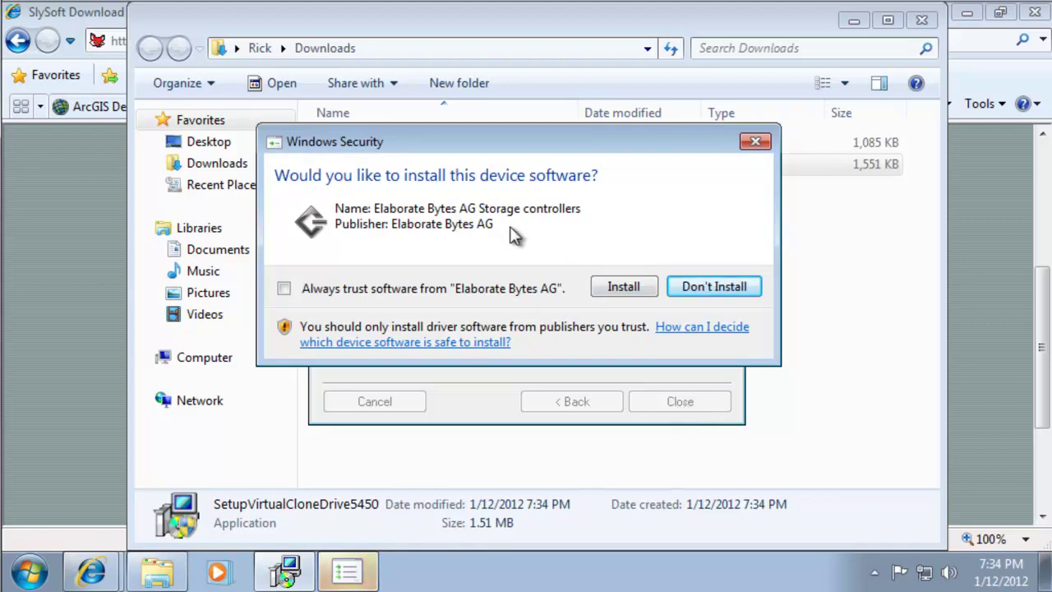
left_click(284, 289)
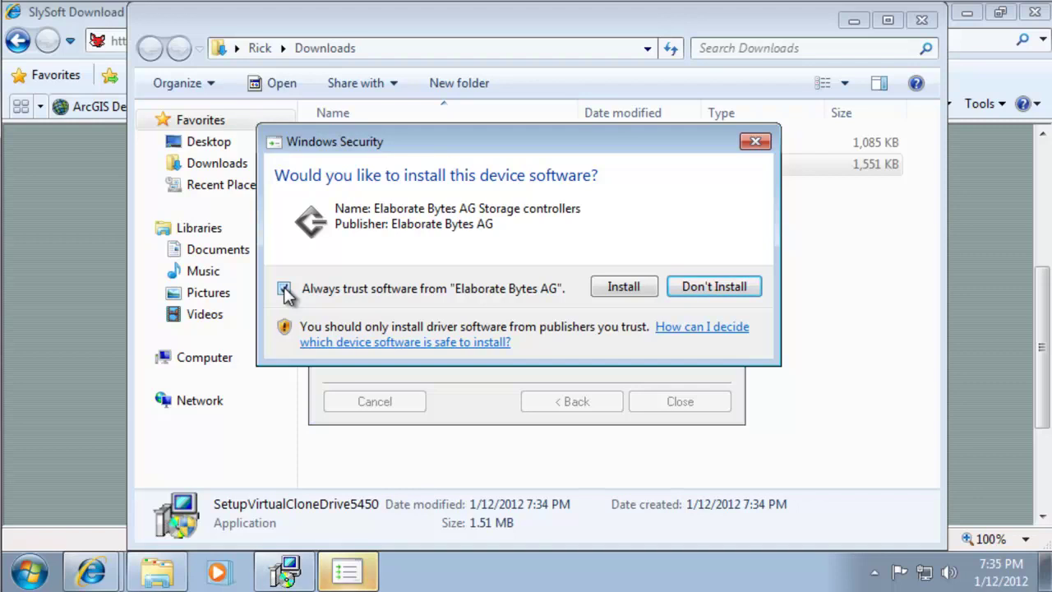
left_click(618, 286)
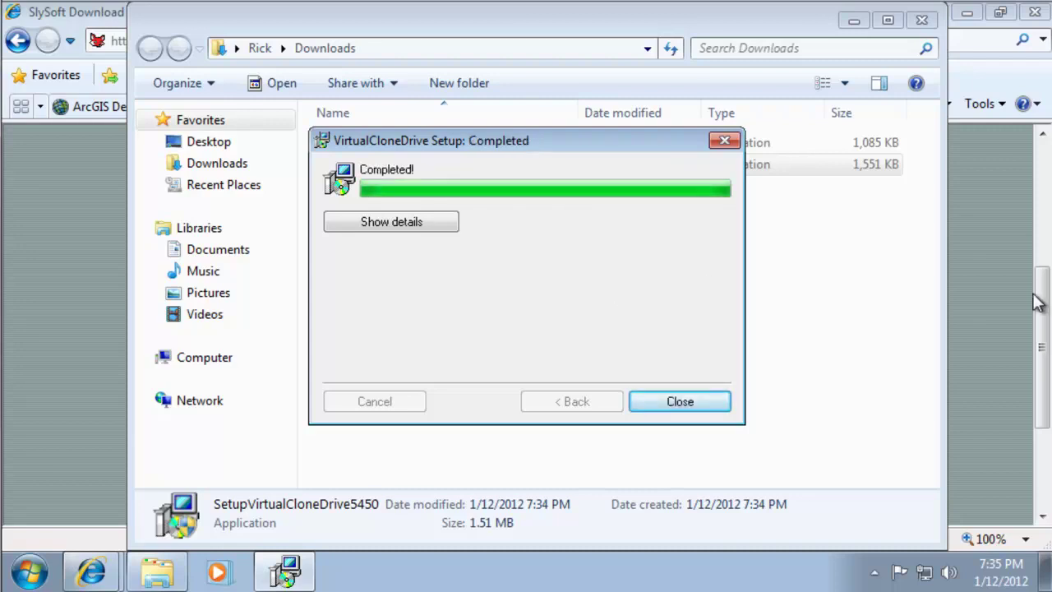
left_click(672, 398)
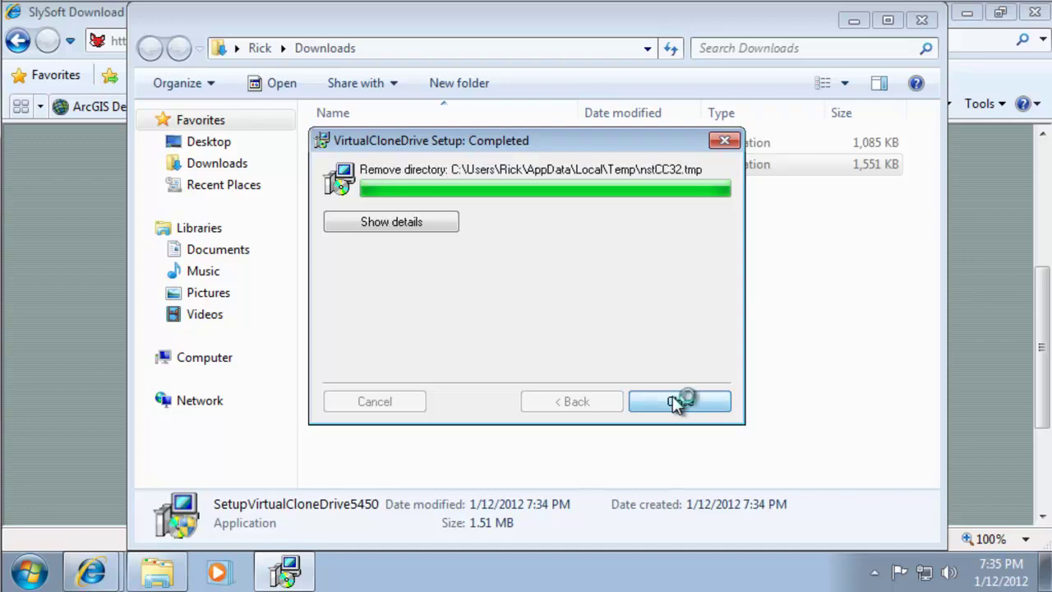
Delete the 7z920 and SetupVirtualCloneDrive5450 installers from Downloads
left_click(469, 317)
left_click_drag(487, 282, 313, 115)
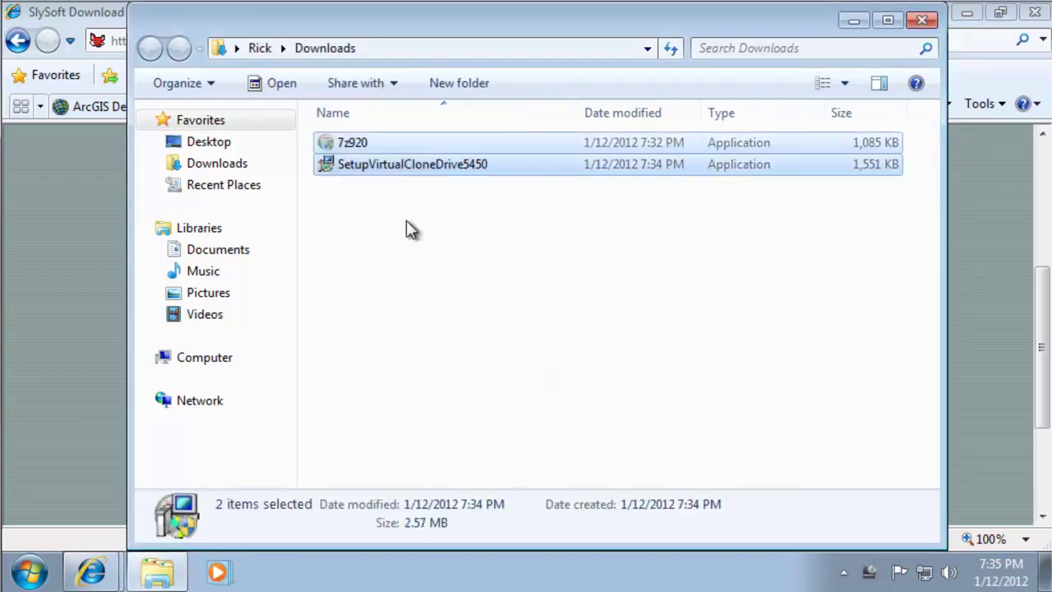
key("Delete")
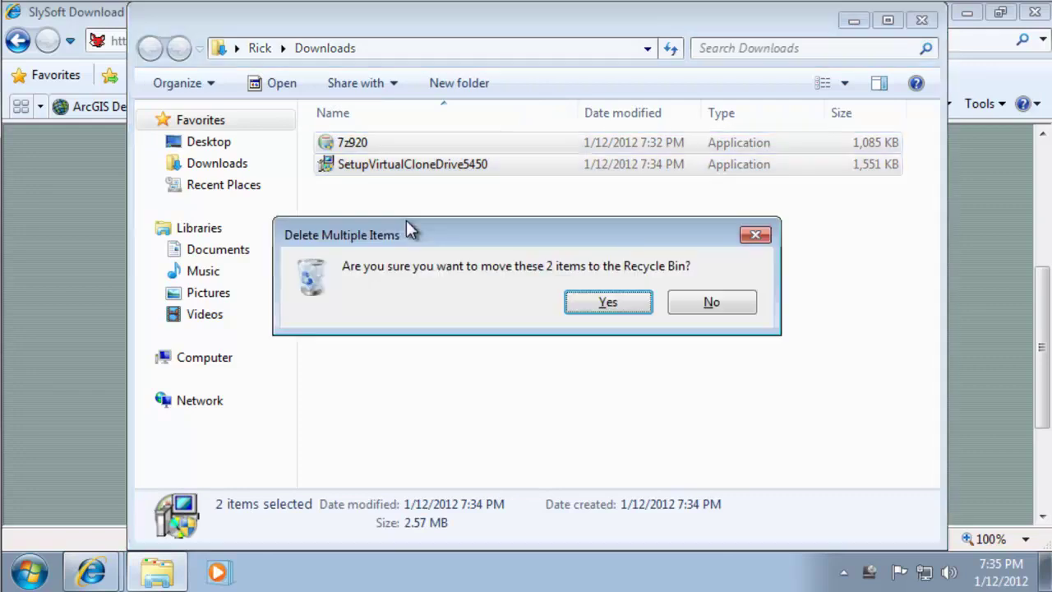
left_click(615, 305)
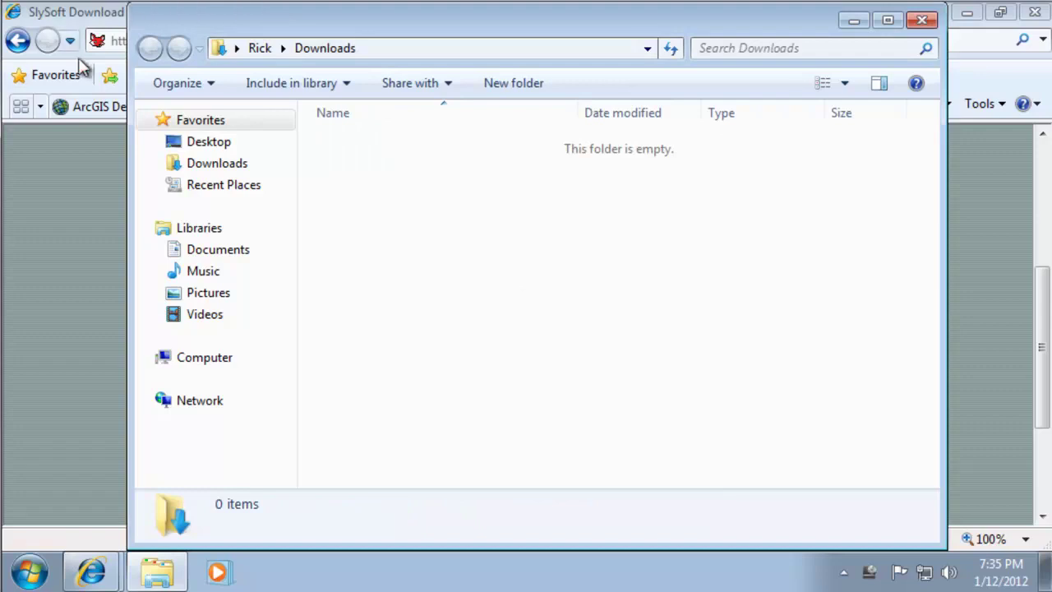
Close the SlySoft tab and open the .NET Framework 3.5 Service Pack 1 download page
left_click(88, 20)
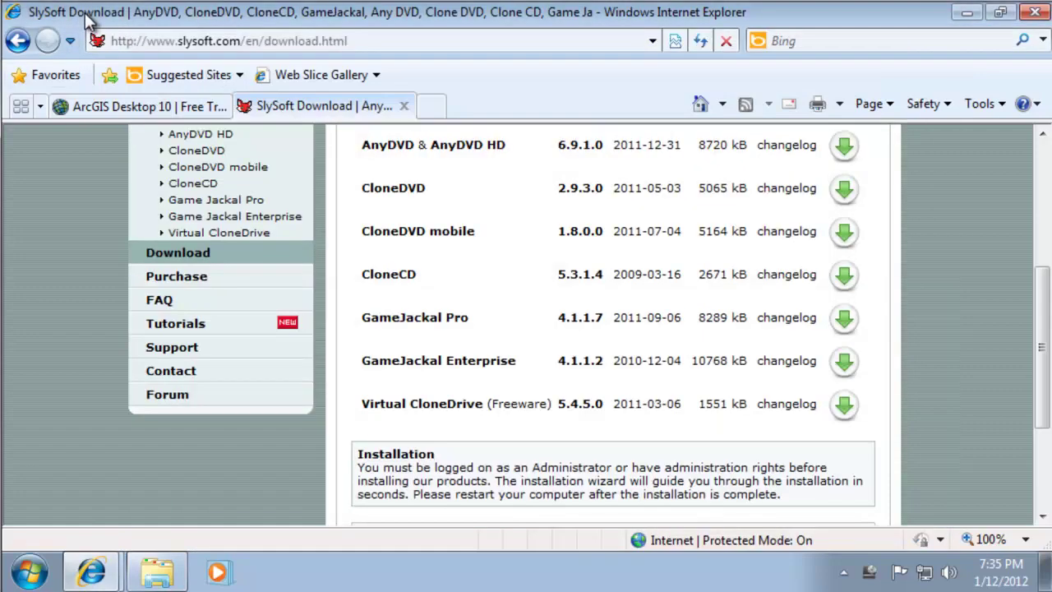
left_click(404, 107)
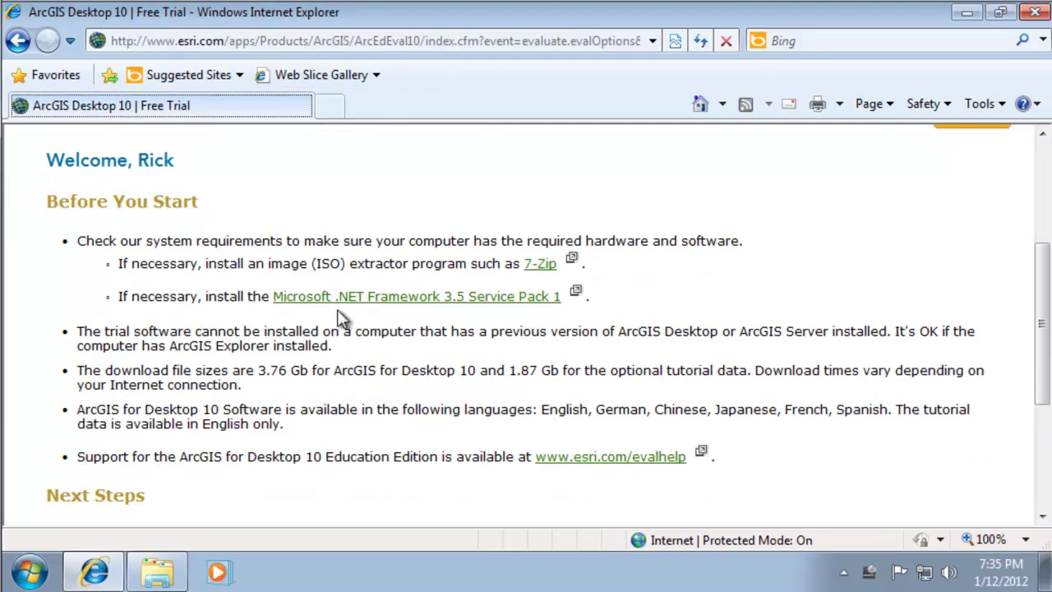
left_click(469, 303)
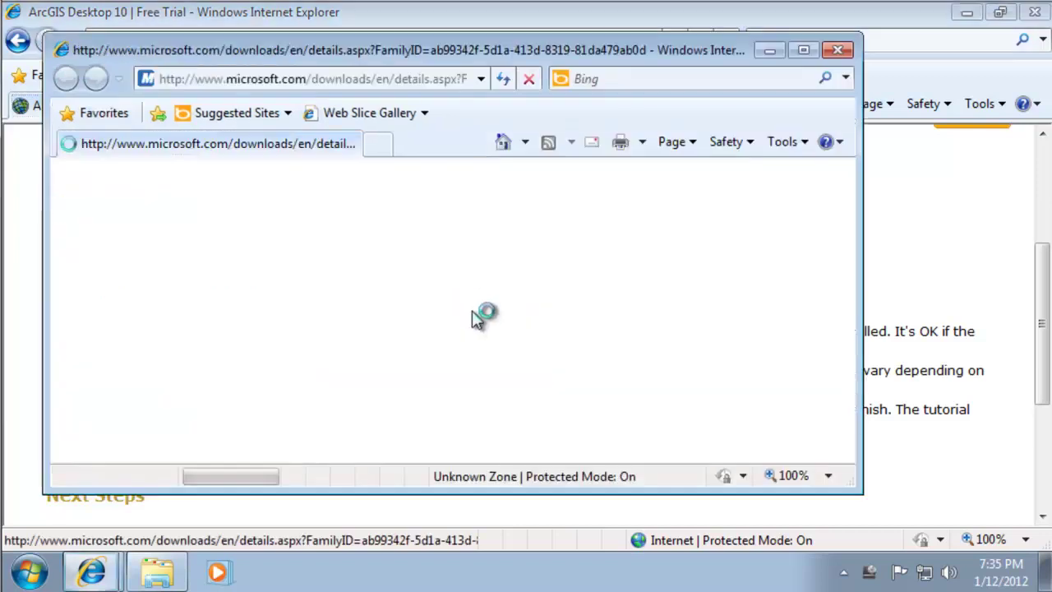
double_click(465, 49)
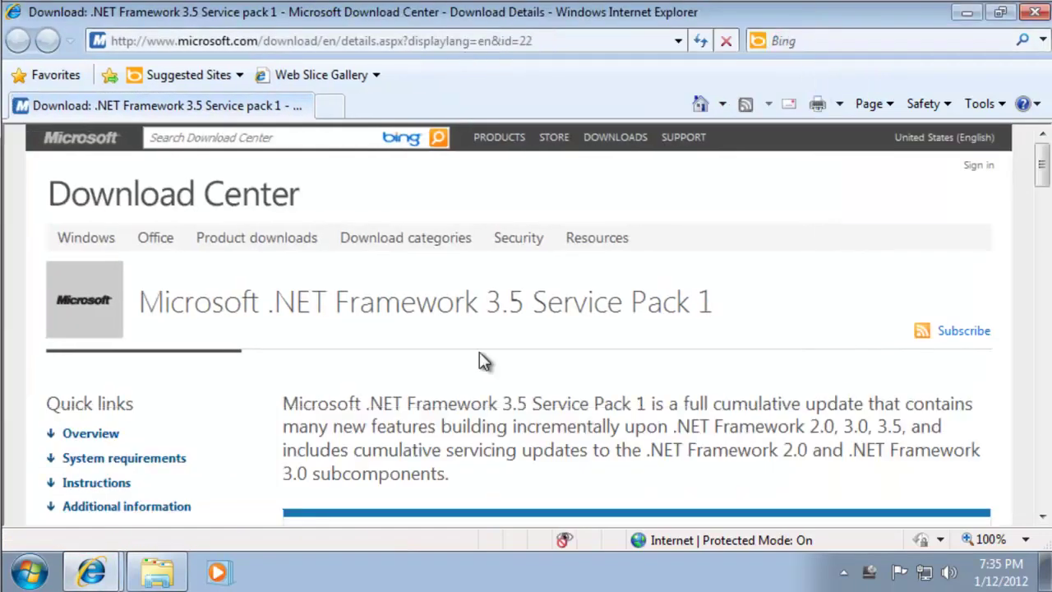
scroll(501, 400, "down", 1)
scroll(500, 400, "down", 2)
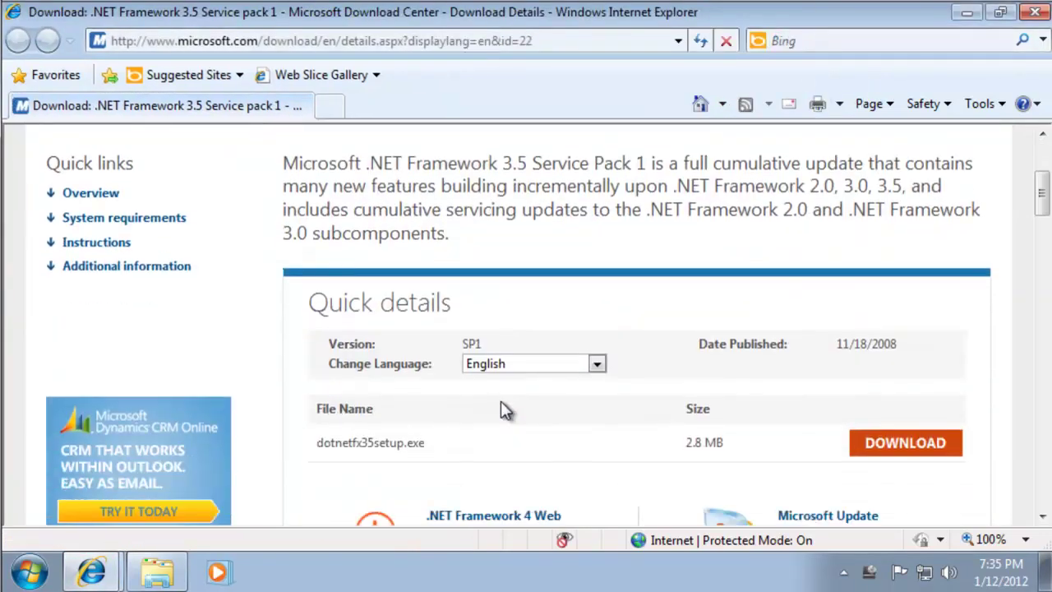
Save dotnetfx35setup to Downloads and run it as administrator
left_click(910, 443)
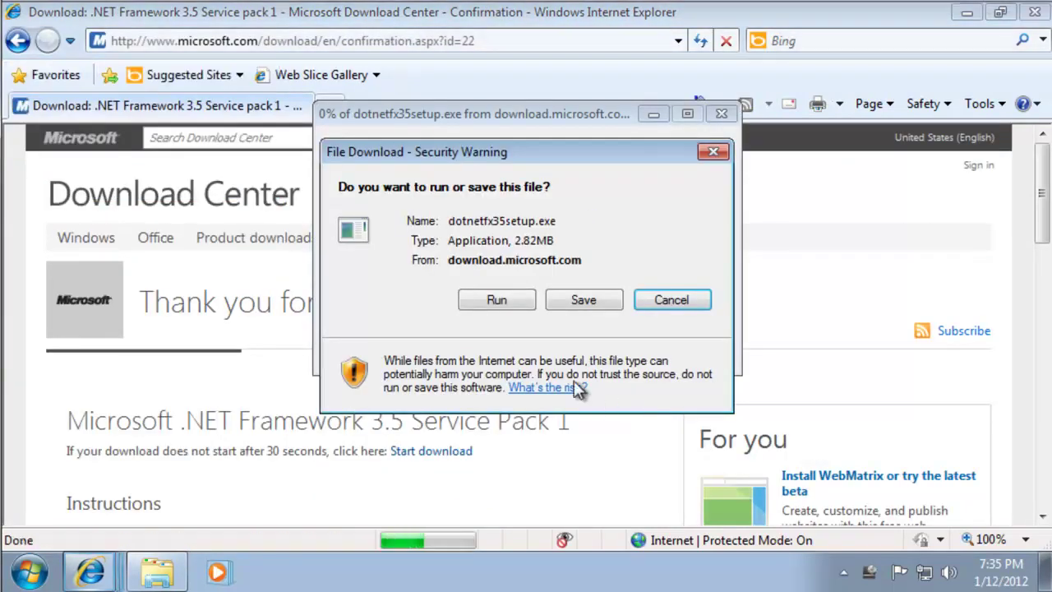
left_click(579, 302)
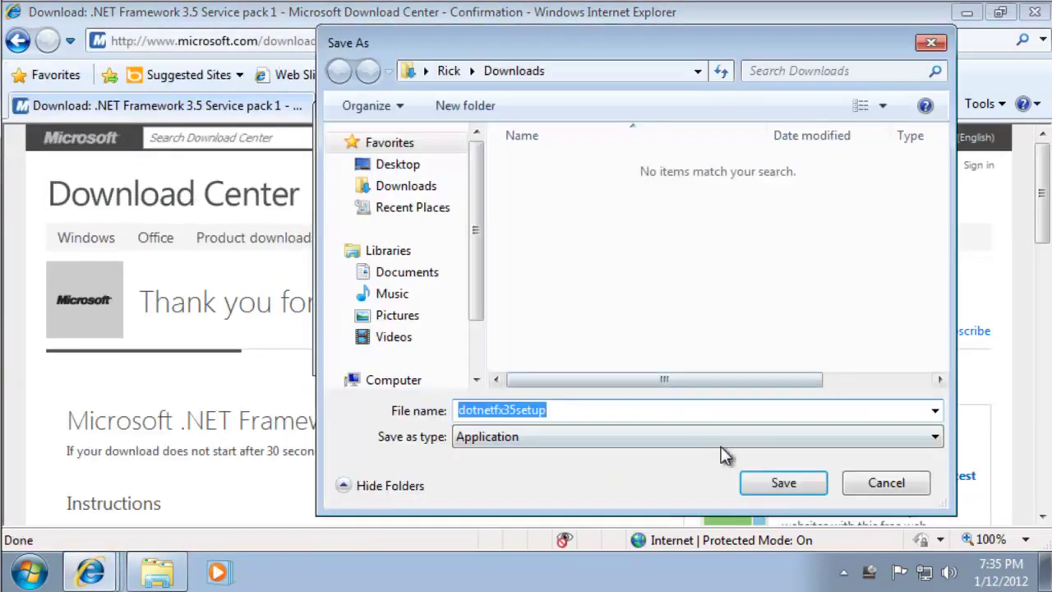
left_click(781, 486)
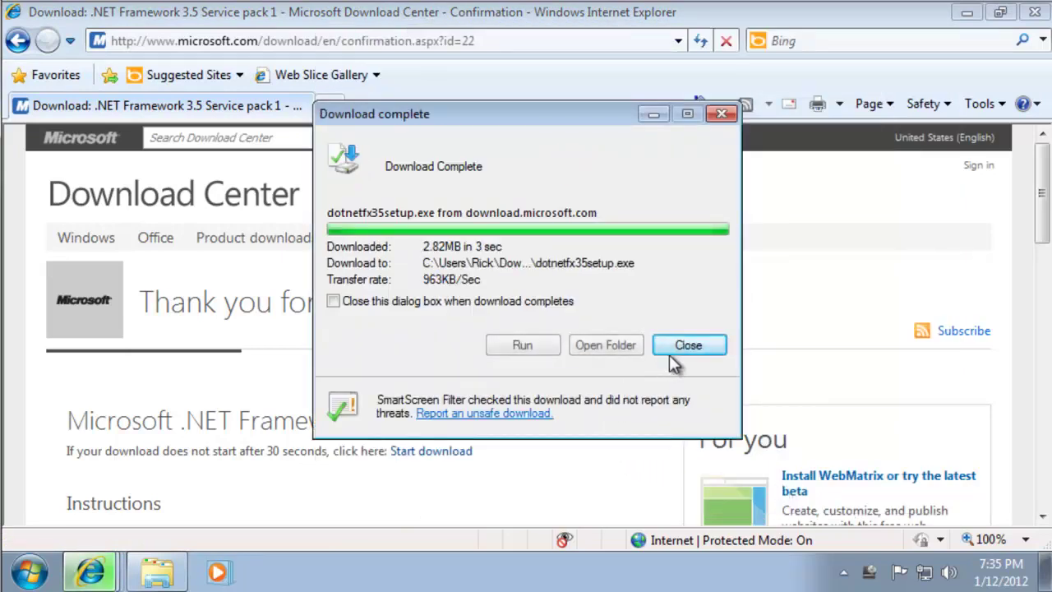
left_click(626, 349)
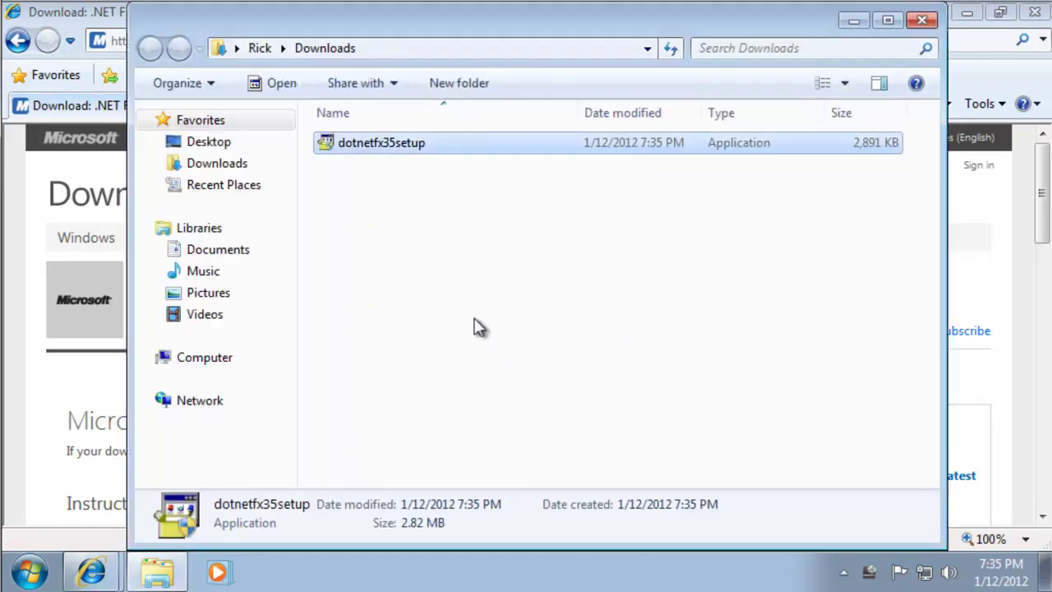
right_click(365, 154)
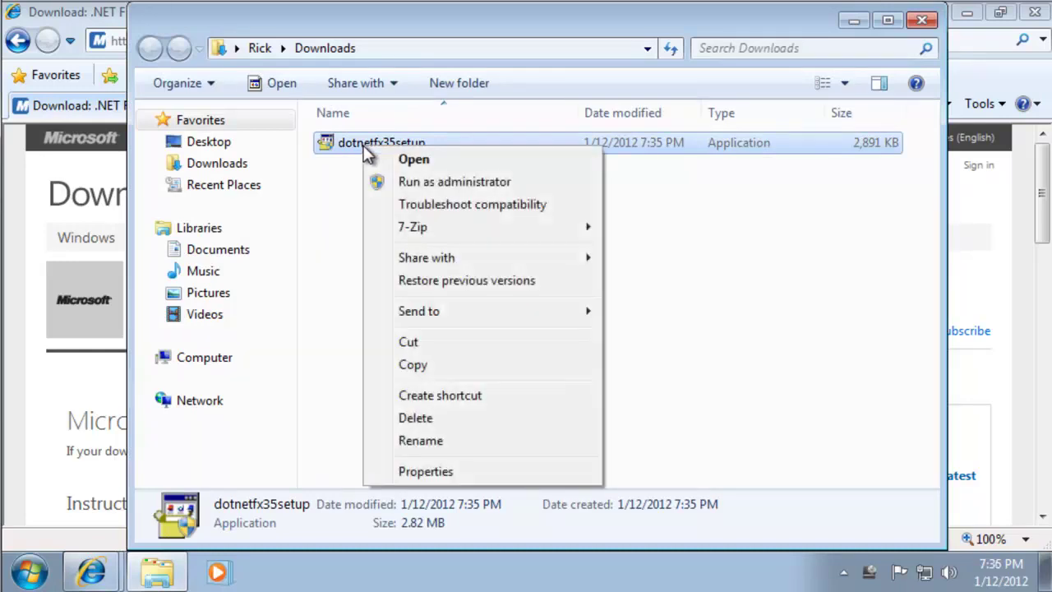
left_click(464, 183)
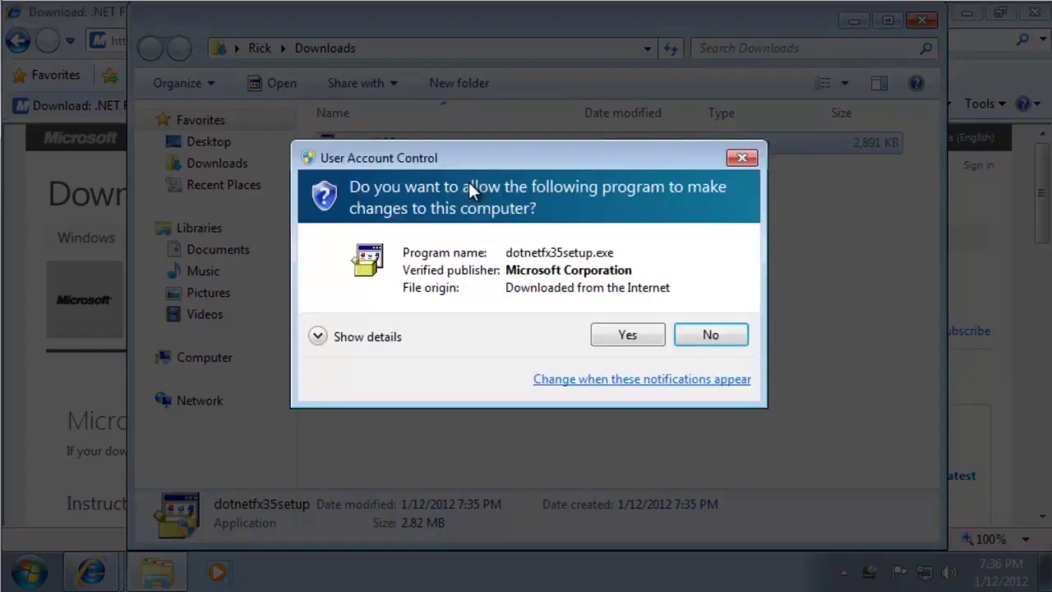
left_click(628, 337)
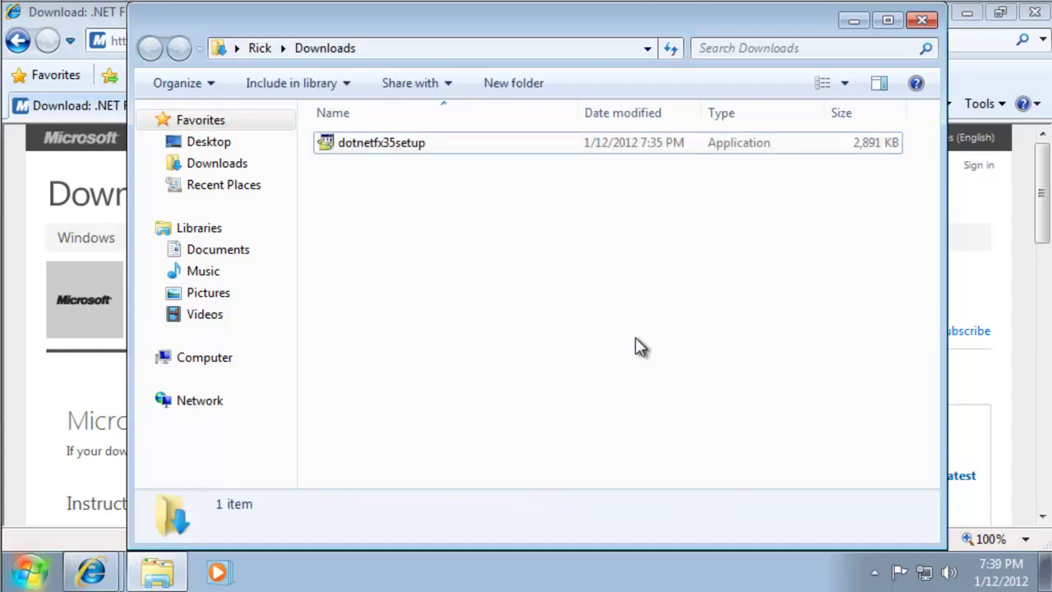
Delete dotnetfx35setup and close the Downloads and Download Center windows
left_click_drag(498, 287, 303, 127)
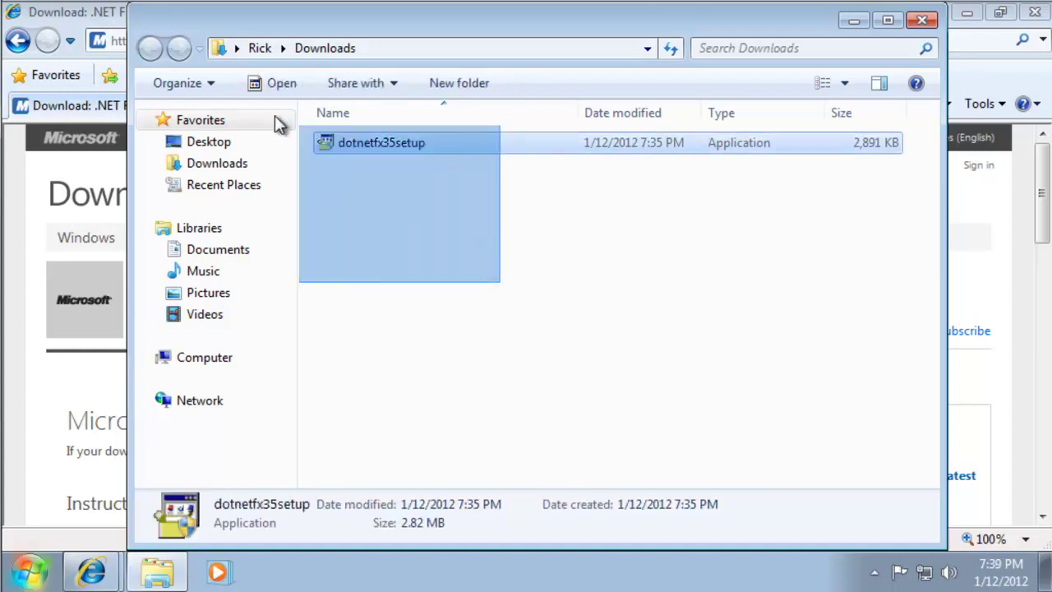
key("Delete")
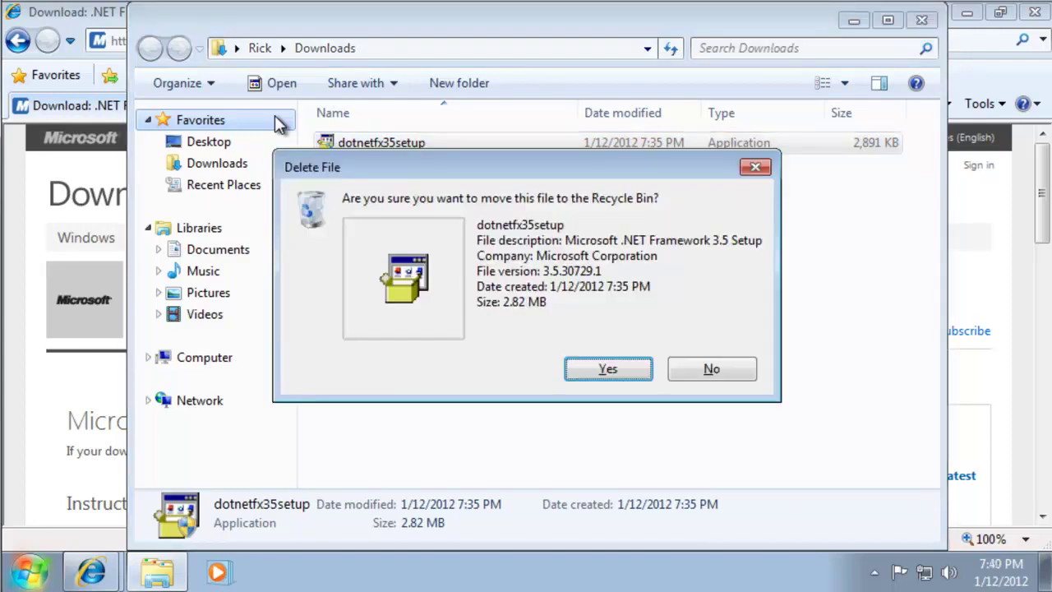
key("Return")
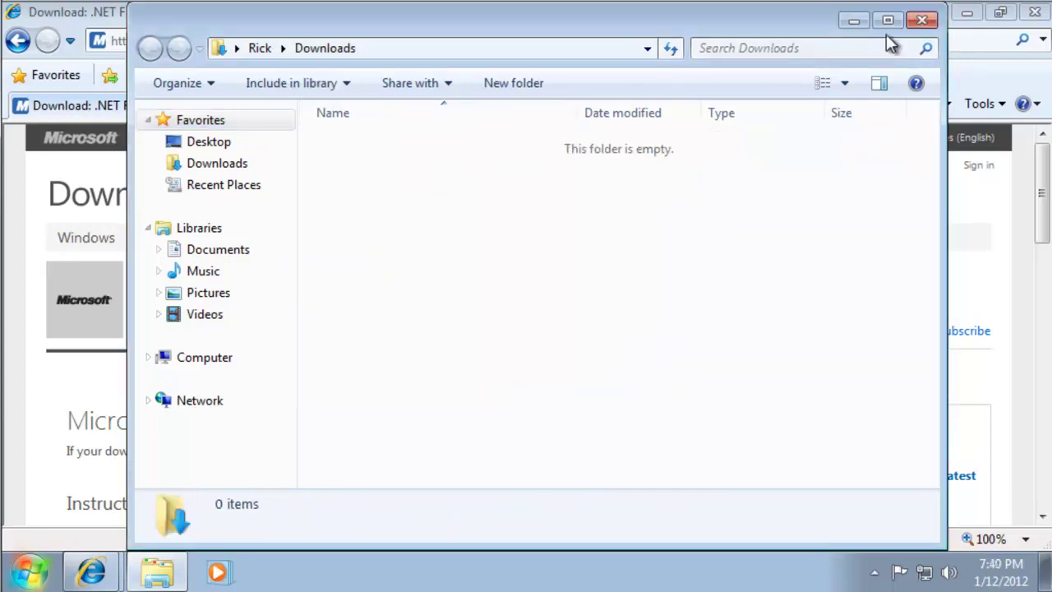
left_click(922, 21)
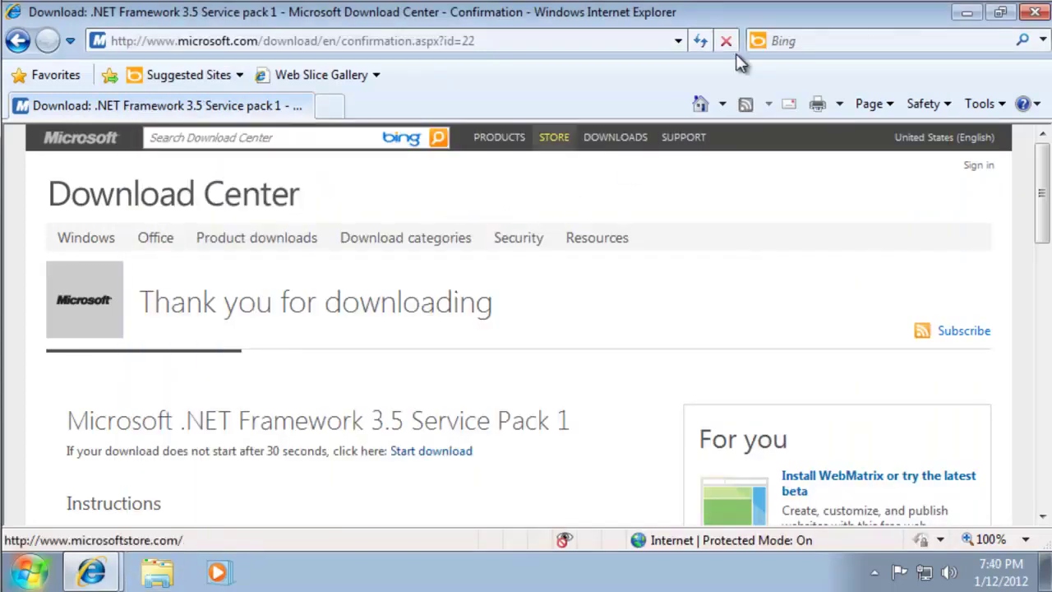
left_click(1034, 12)
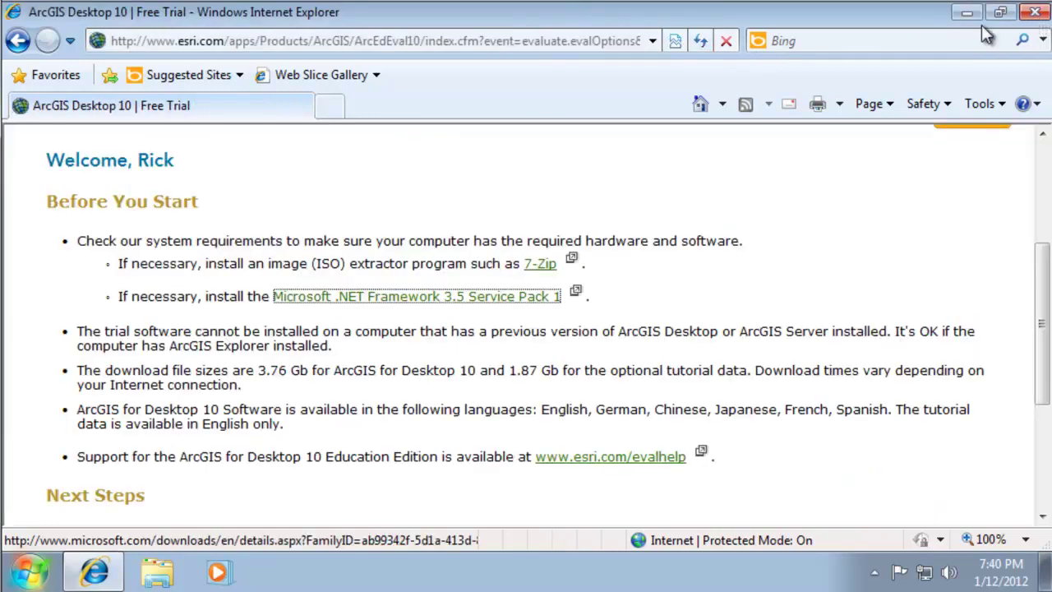
Review the ArcGIS trial notes, including the 3.76 GB size, and proceed to download
left_click(635, 332)
scroll(356, 344, "down", 2)
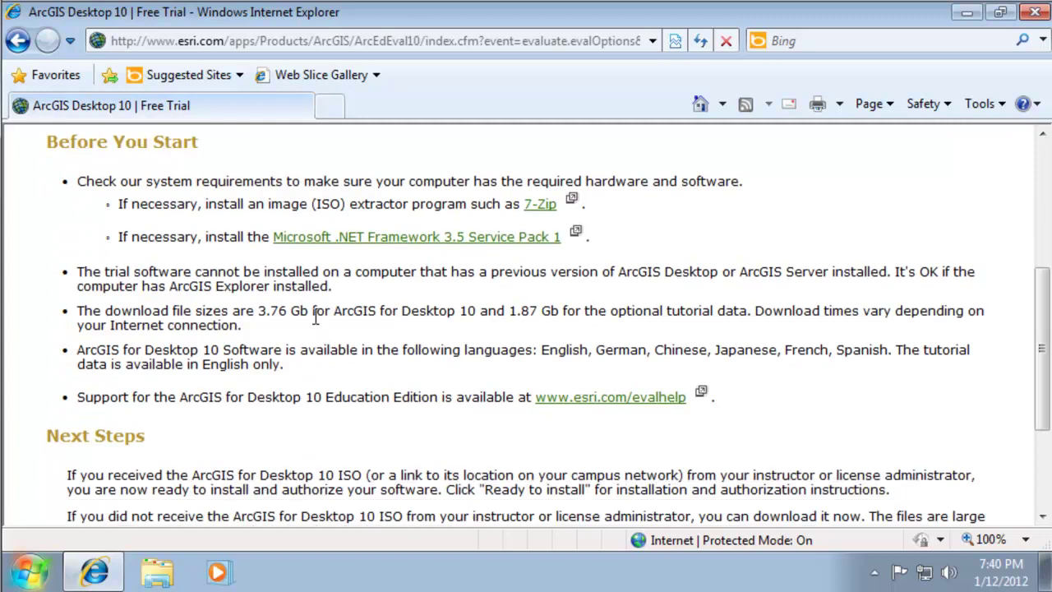
left_click_drag(333, 283, 246, 283)
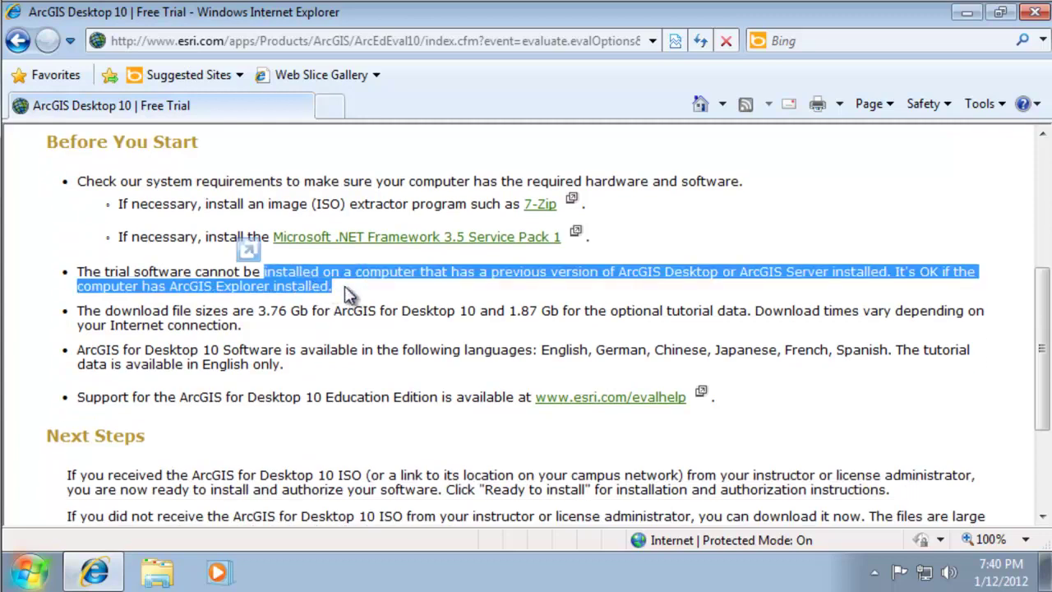
left_click(352, 290)
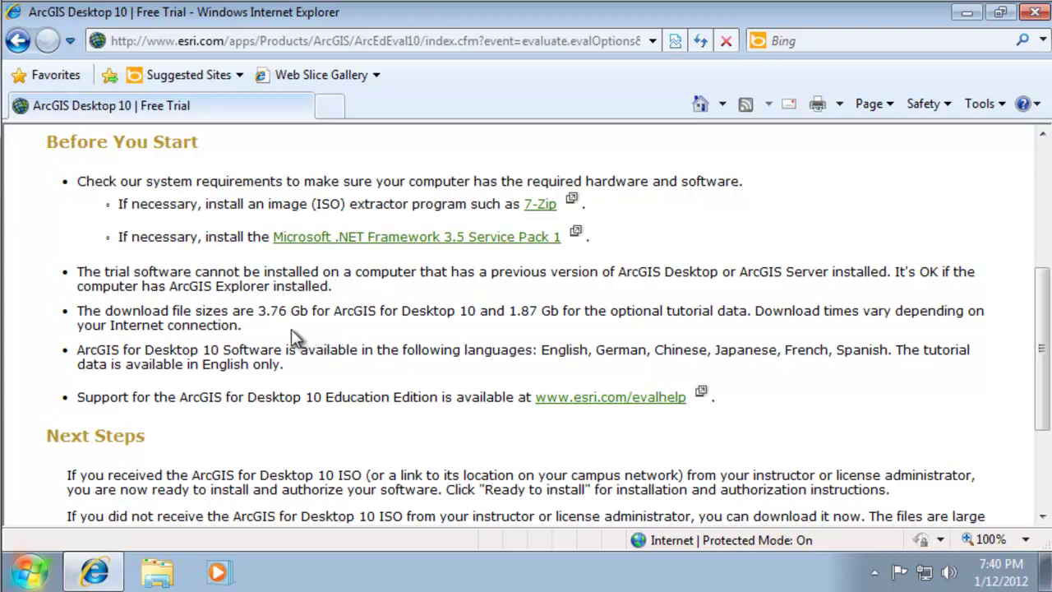
mouse_move(258, 310)
left_mouse_down()
mouse_move(288, 310)
mouse_move(299, 327)
left_mouse_up()
left_click(417, 337)
scroll(327, 330, "down", 3)
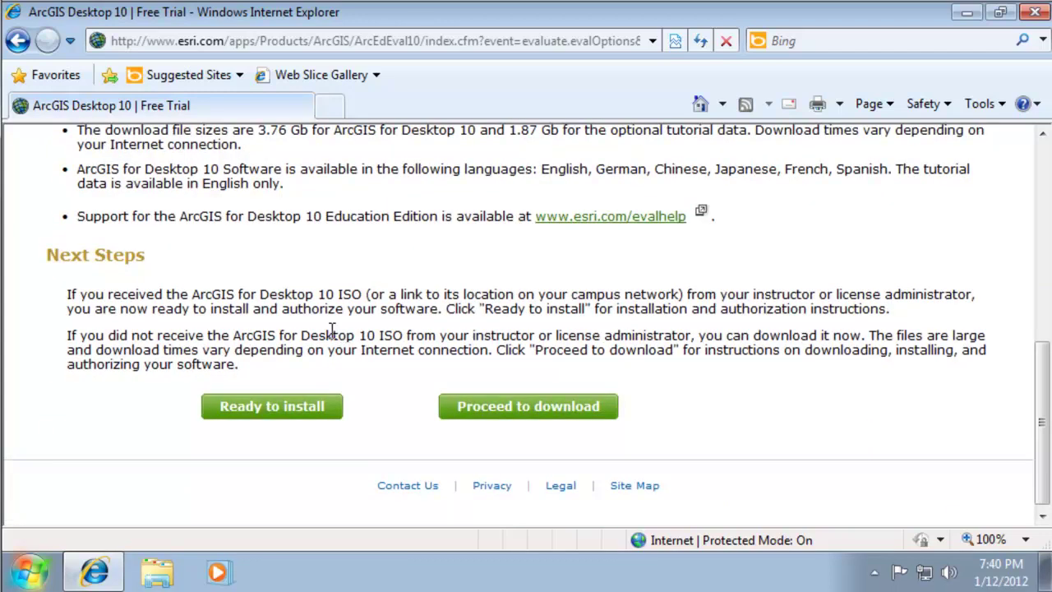
left_click(511, 409)
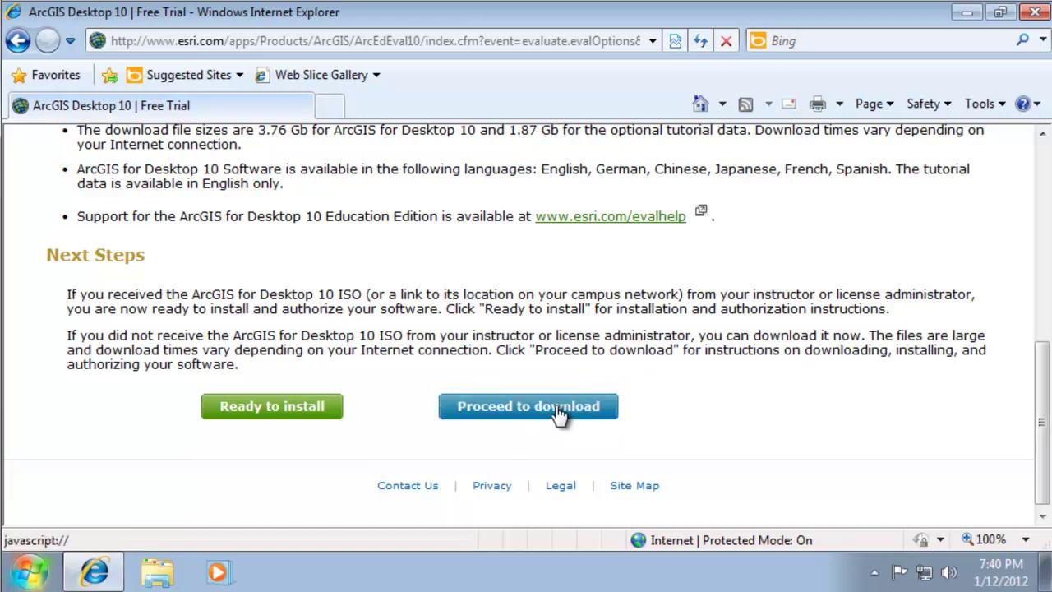
Choose the English ArcGIS Desktop 10 download on the Esri download page
left_click(557, 415)
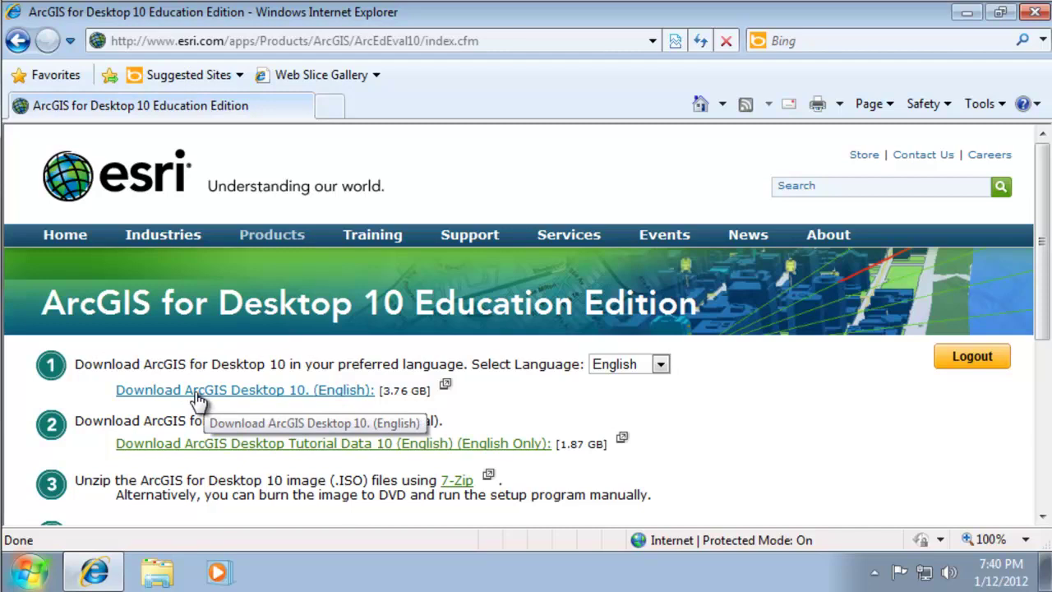
left_click(662, 364)
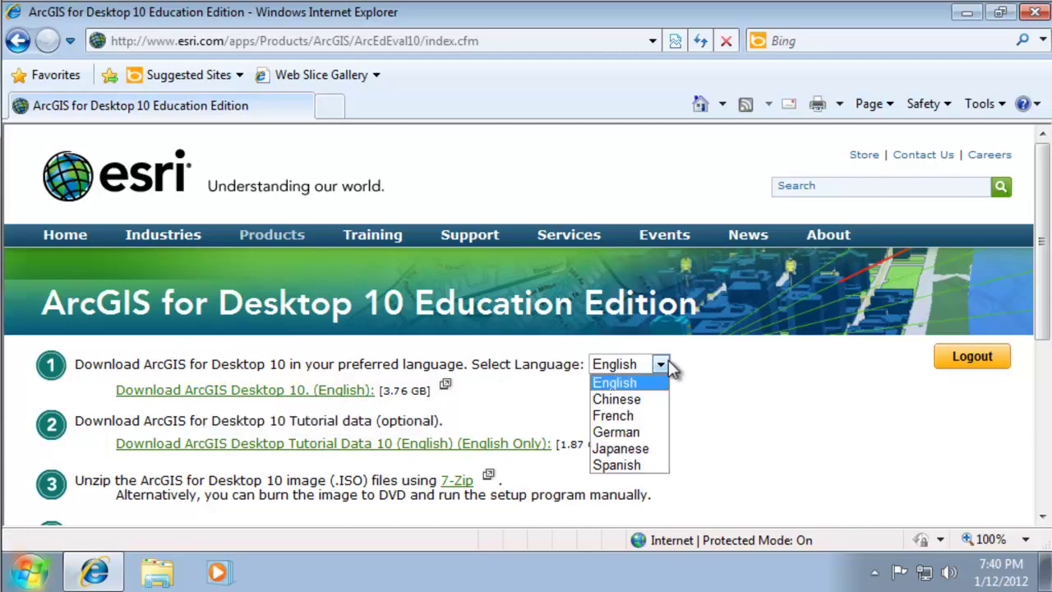
left_click(646, 379)
left_click(327, 397)
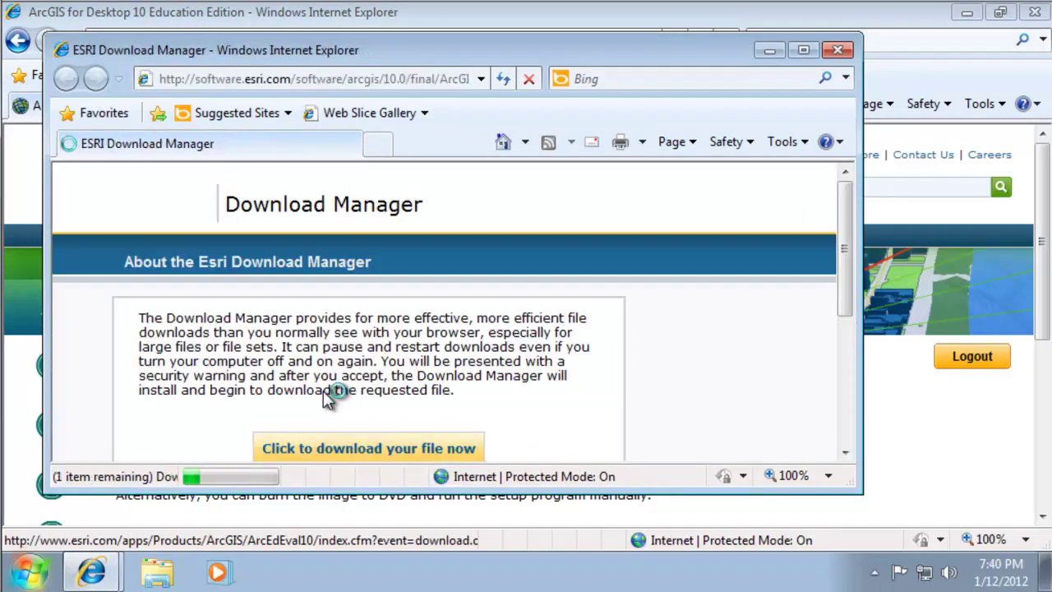
Start the file download and install the Download Manager add-on for all users
scroll(332, 390, "down", 1)
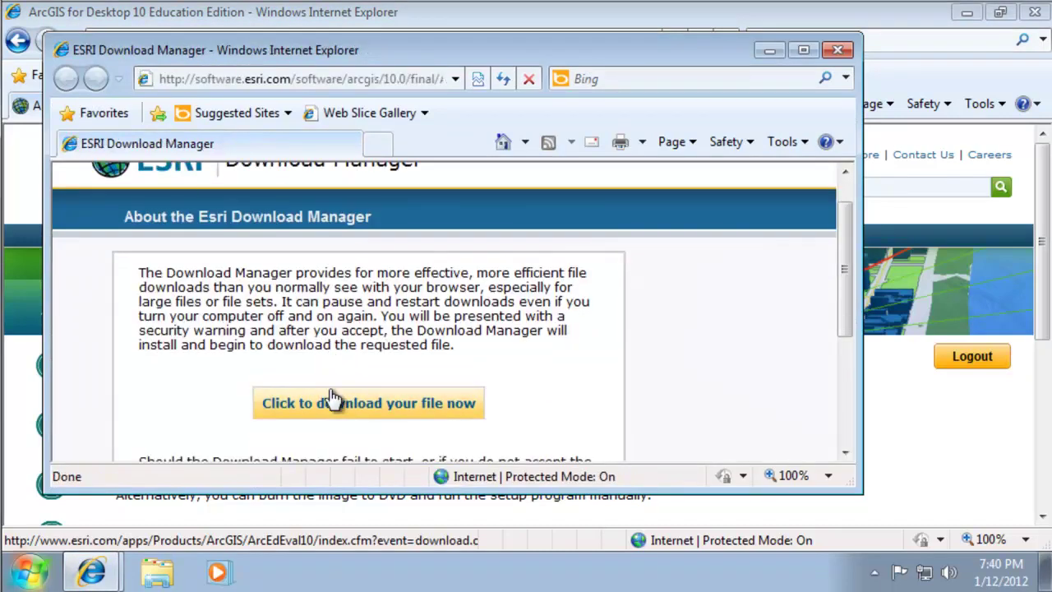
scroll(332, 394, "down", 1)
scroll(332, 396, "down", 1)
left_click(351, 318)
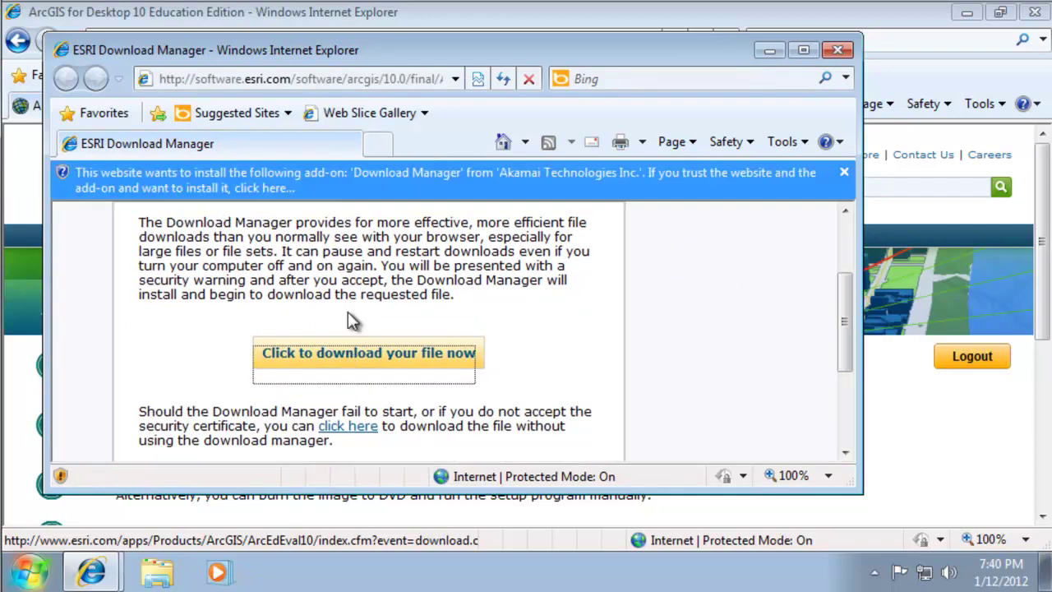
left_click(339, 178)
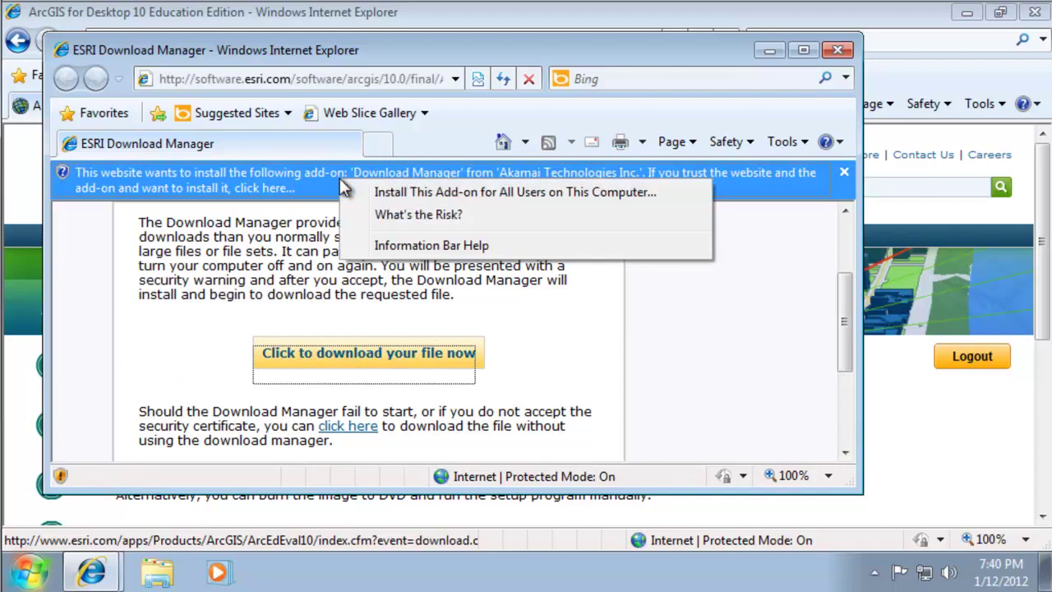
left_click(400, 196)
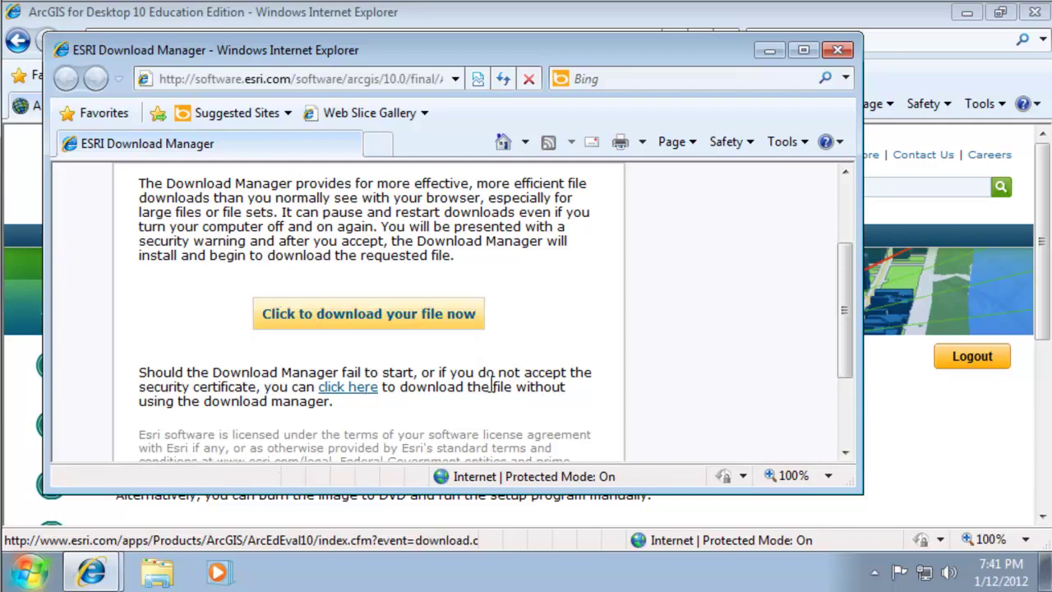
Maximize the Download Manager and start the ArcGIS download, approving the security prompts
double_click(462, 45)
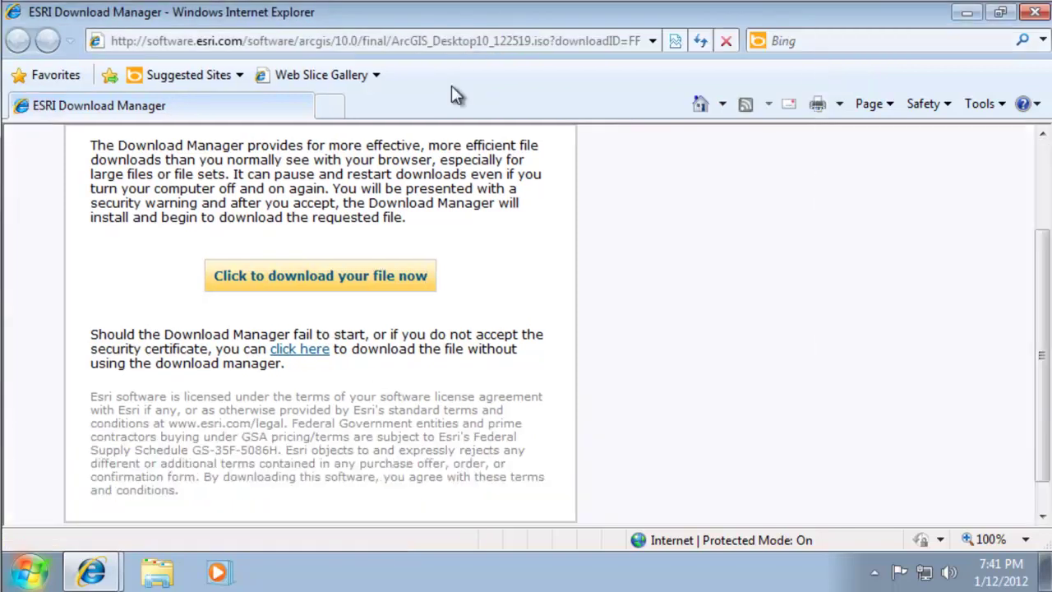
scroll(479, 313, "up", 3)
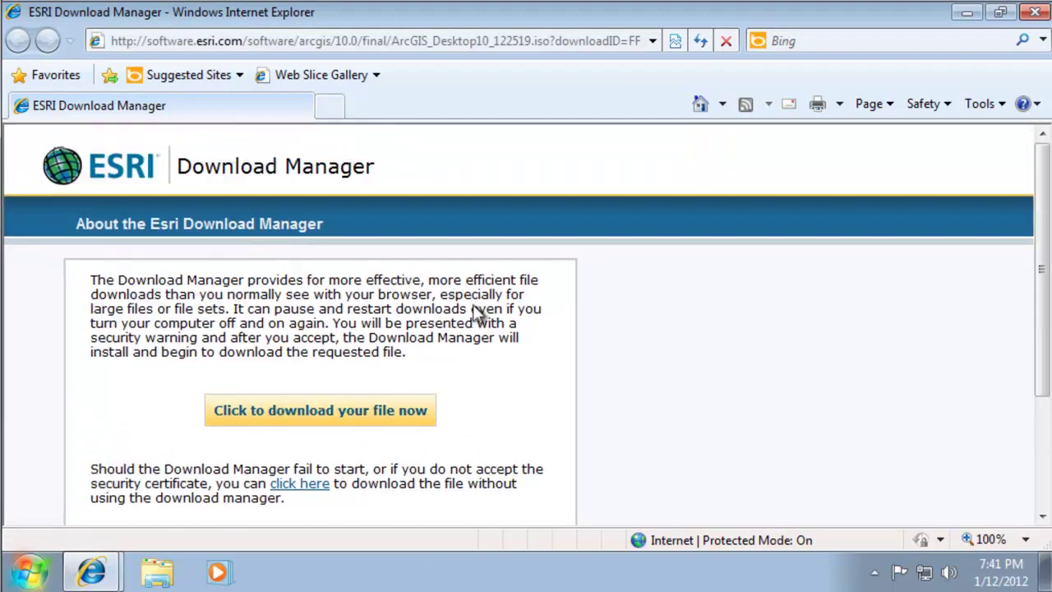
scroll(475, 308, "down", 3)
scroll(475, 312, "up", 2)
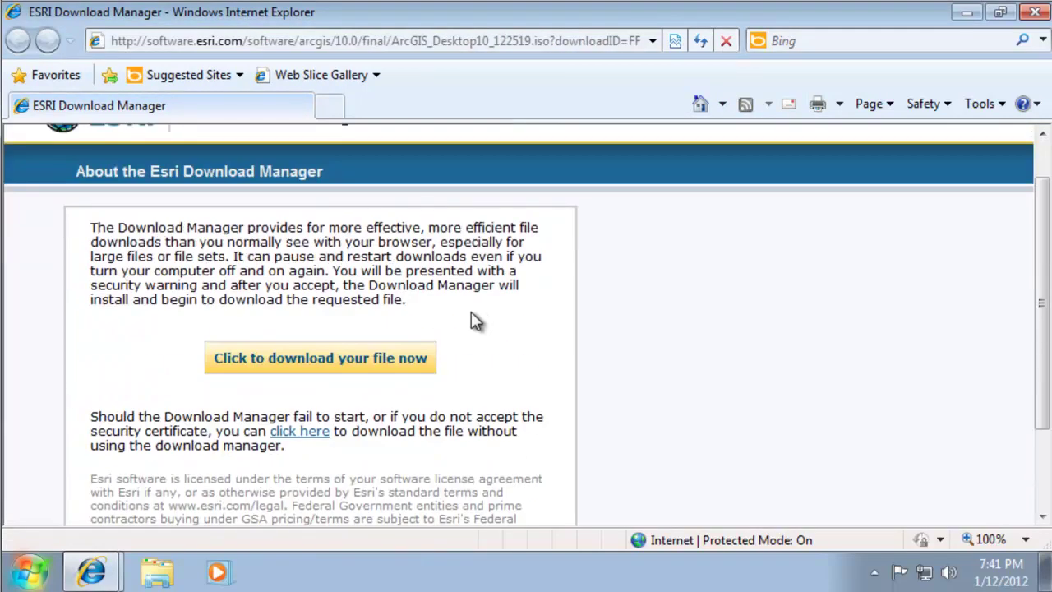
left_click(359, 365)
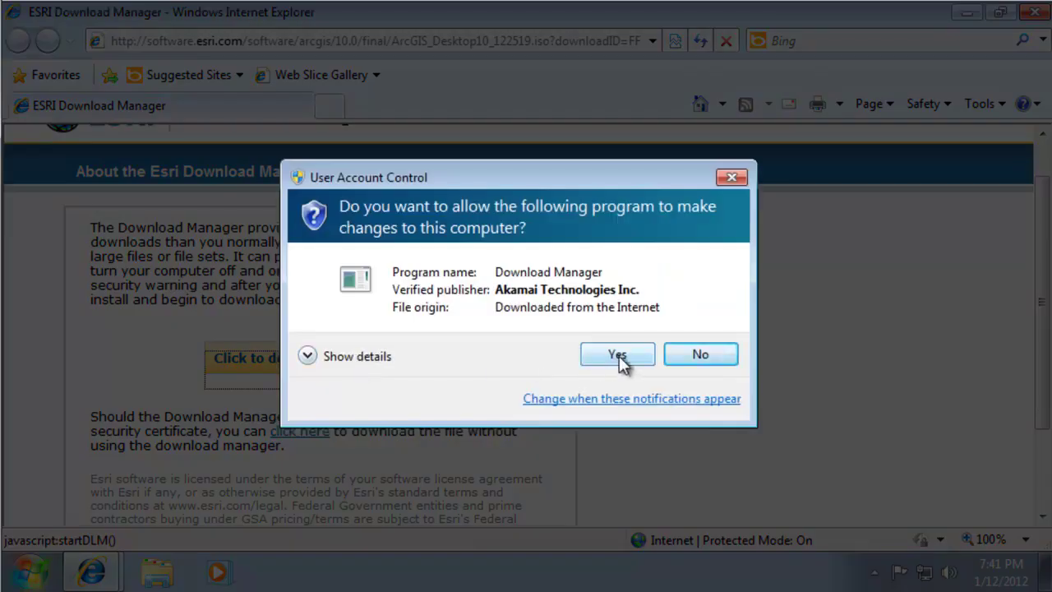
left_click(618, 355)
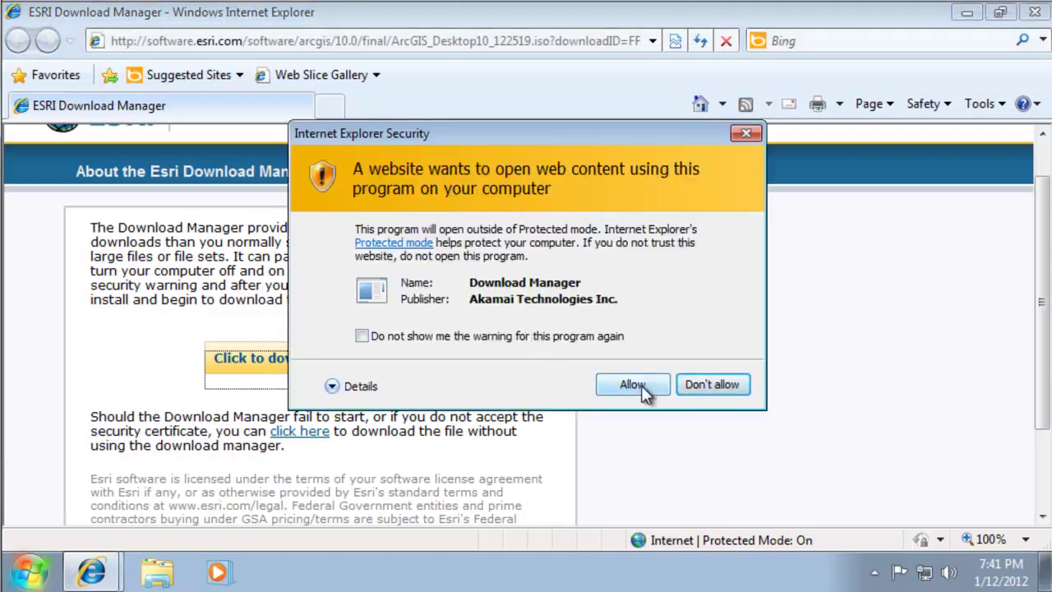
left_click(632, 386)
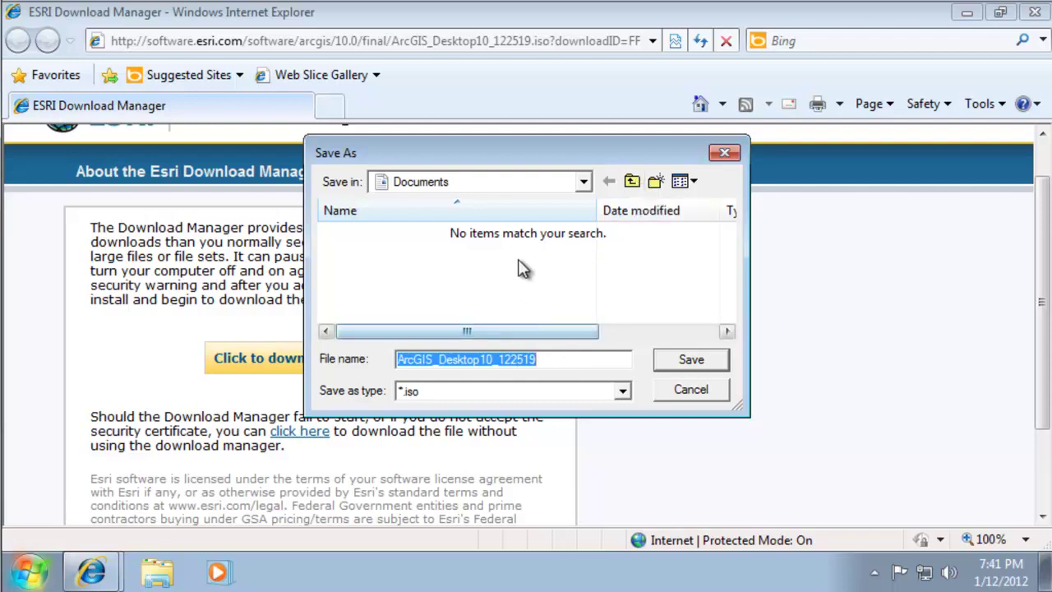
Save the ArcGIS image into Documents and keep the browser window open
left_click(633, 182)
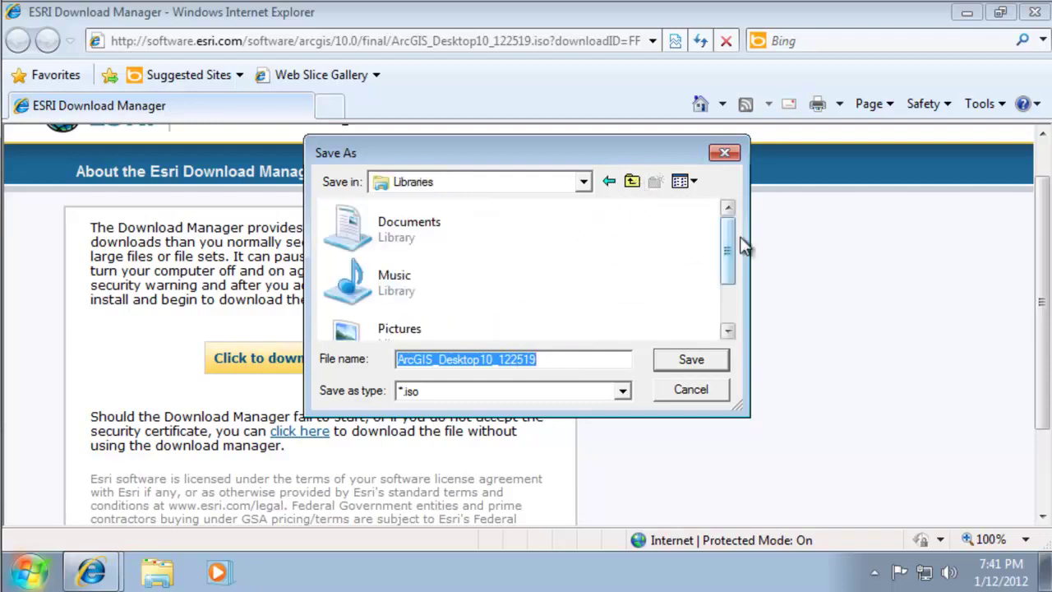
mouse_move(728, 247)
left_mouse_down()
mouse_move(730, 292)
mouse_move(728, 215)
left_mouse_up()
left_click(631, 182)
left_click(575, 183)
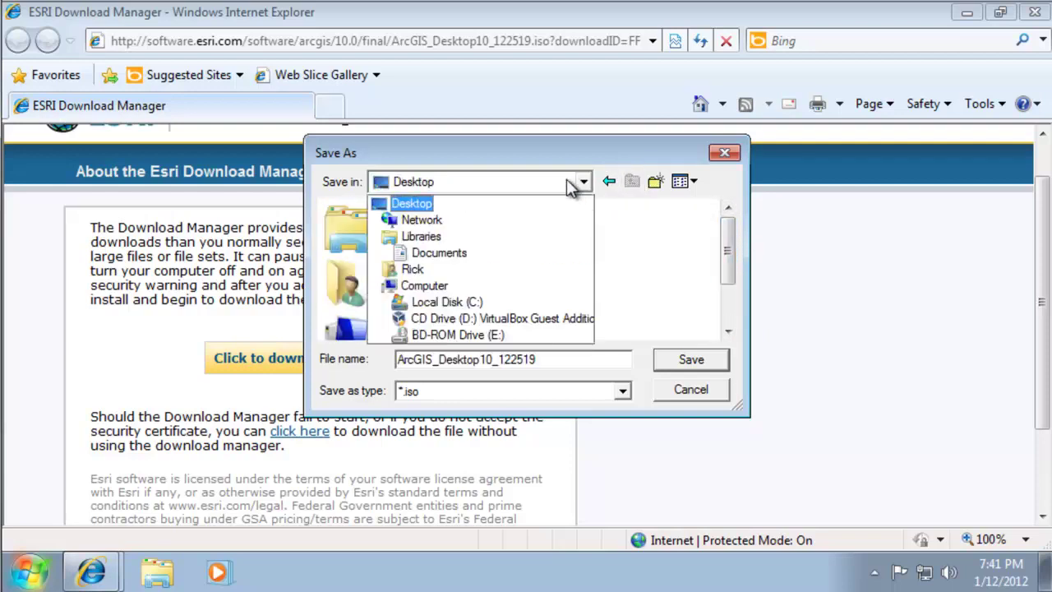
left_click(484, 252)
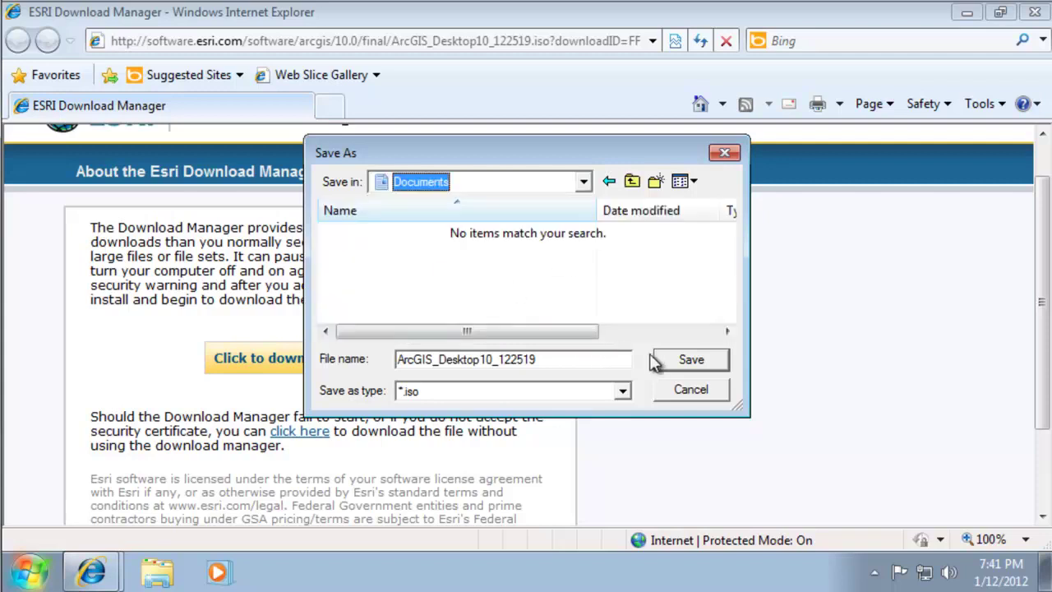
left_click(680, 360)
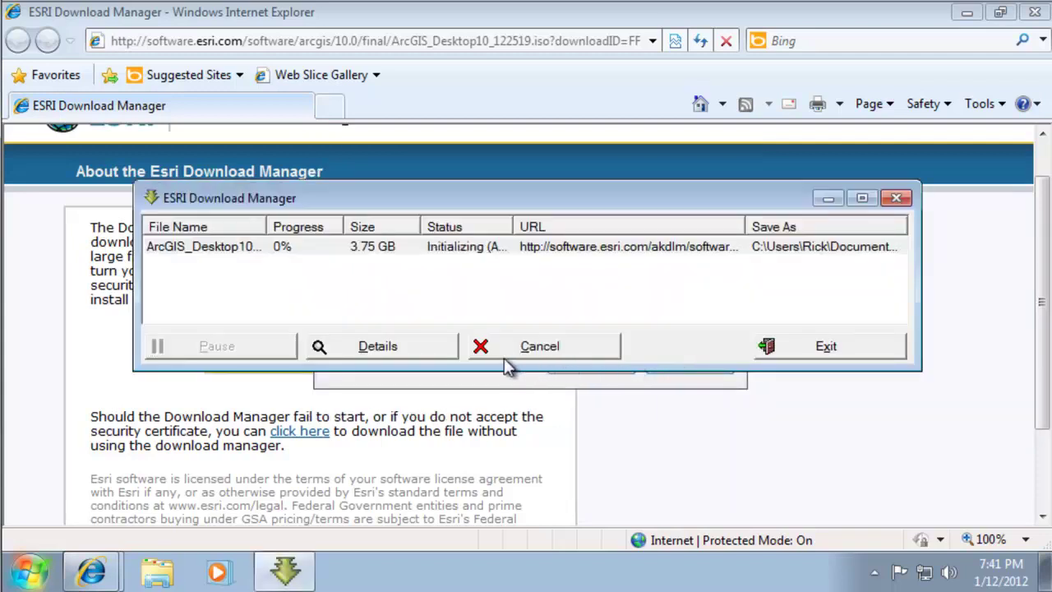
left_click_drag(449, 201, 458, 368)
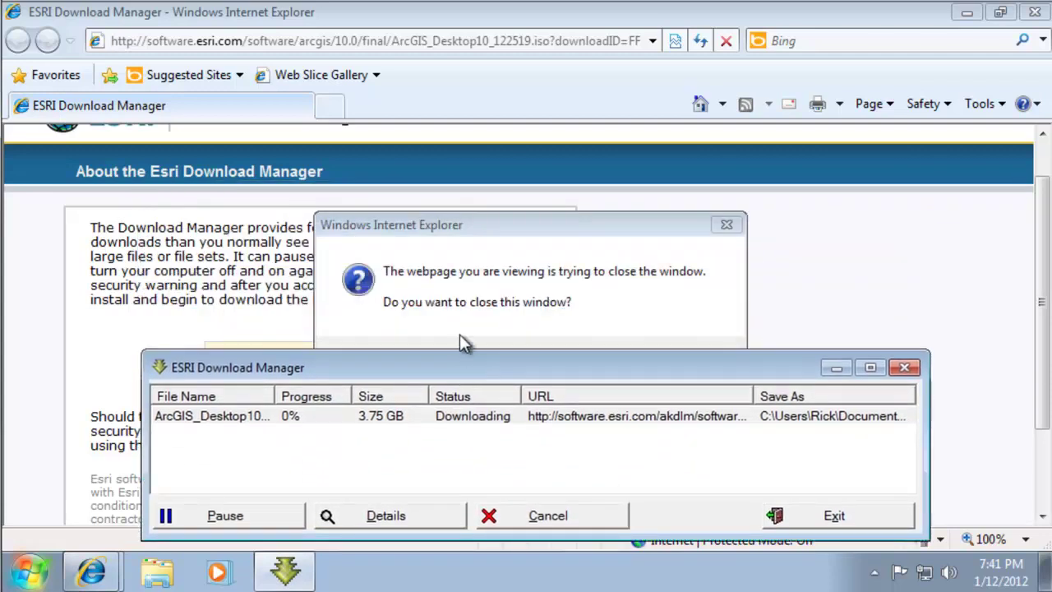
left_click(460, 233)
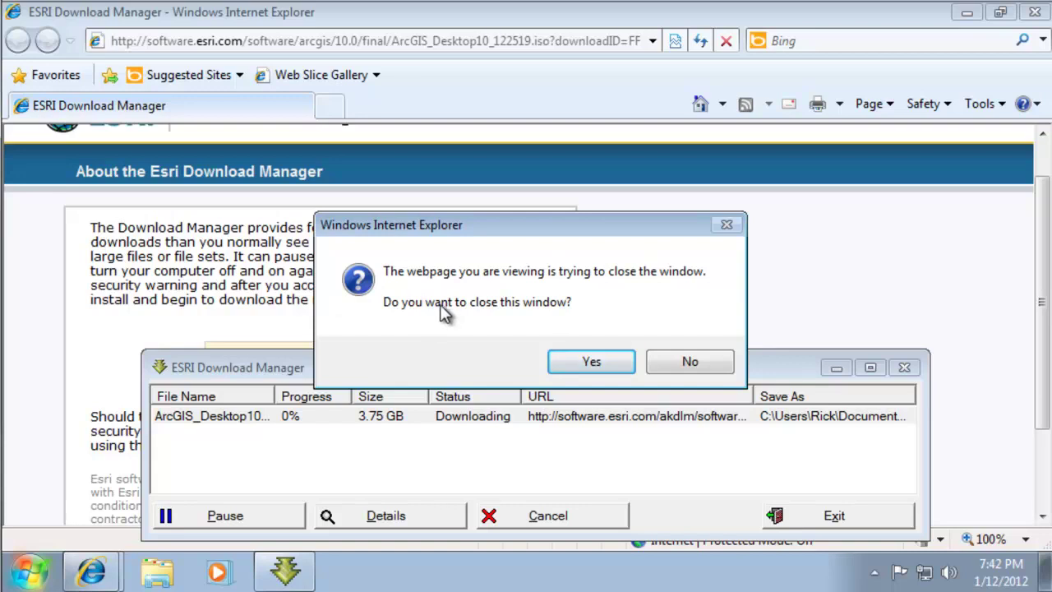
left_click(673, 370)
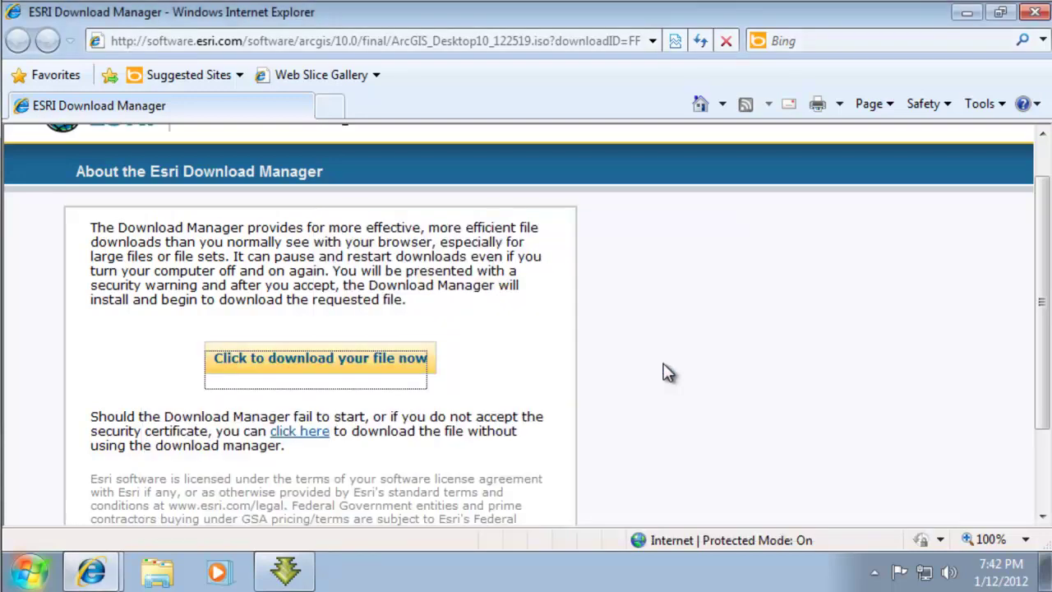
Check the transfer details of the ArcGIS_Desktop10 download in Esri Download Manager
left_click(285, 573)
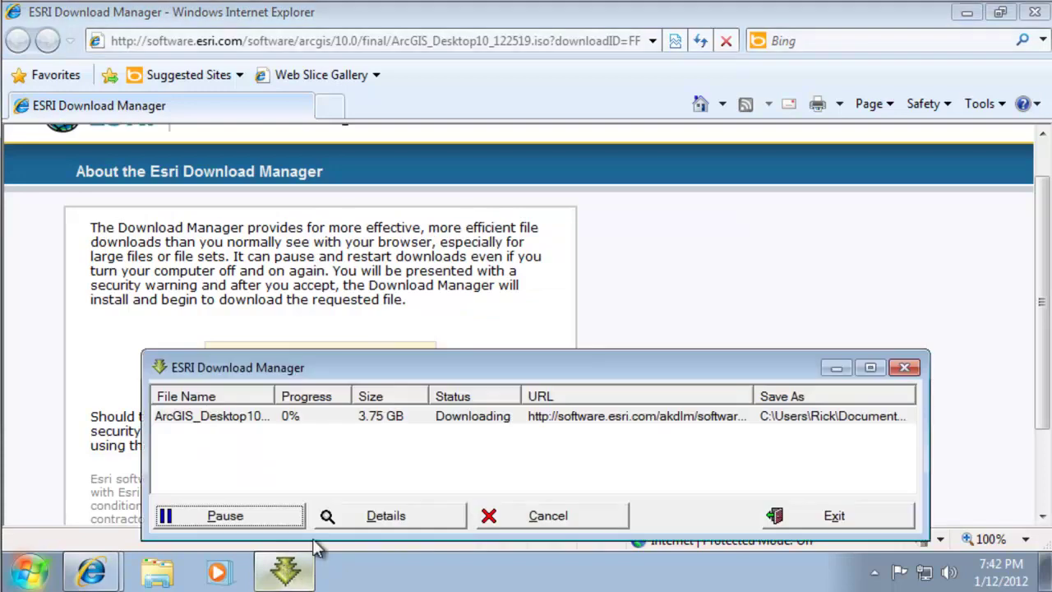
left_click_drag(480, 378, 479, 274)
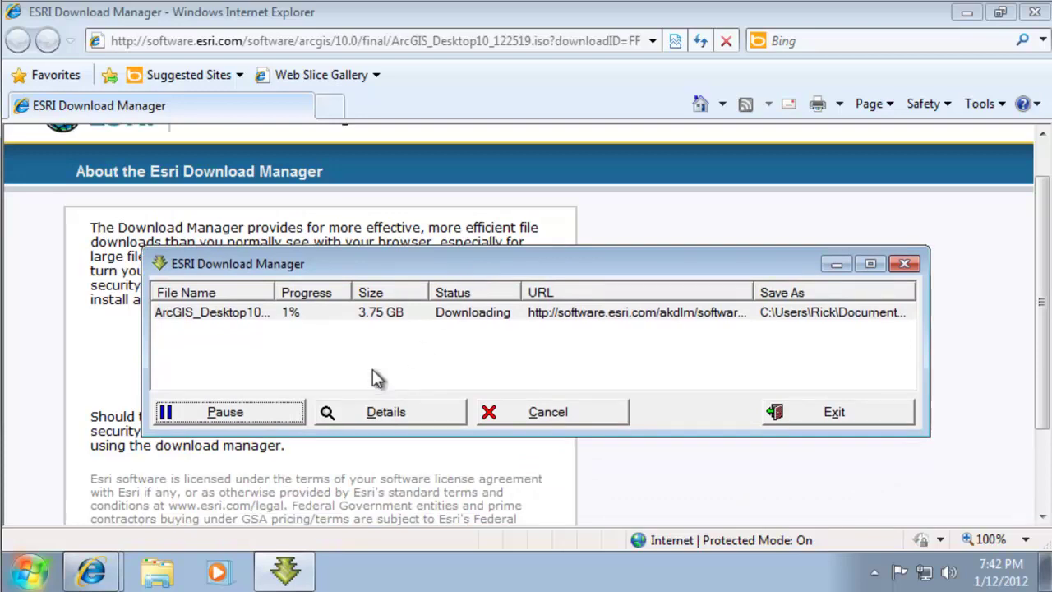
left_click(309, 322)
left_click(381, 412)
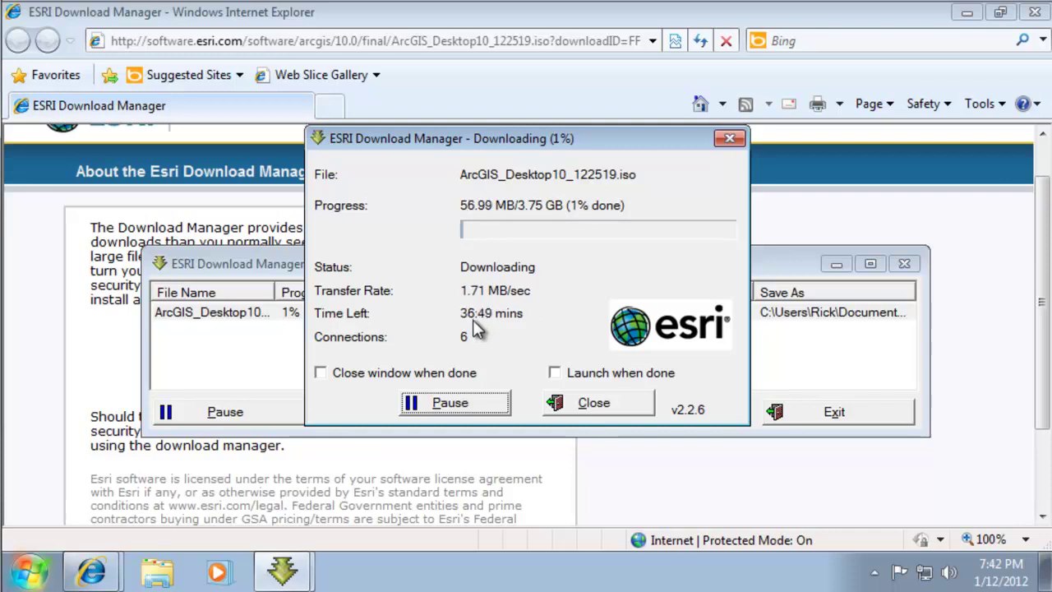
left_click(565, 405)
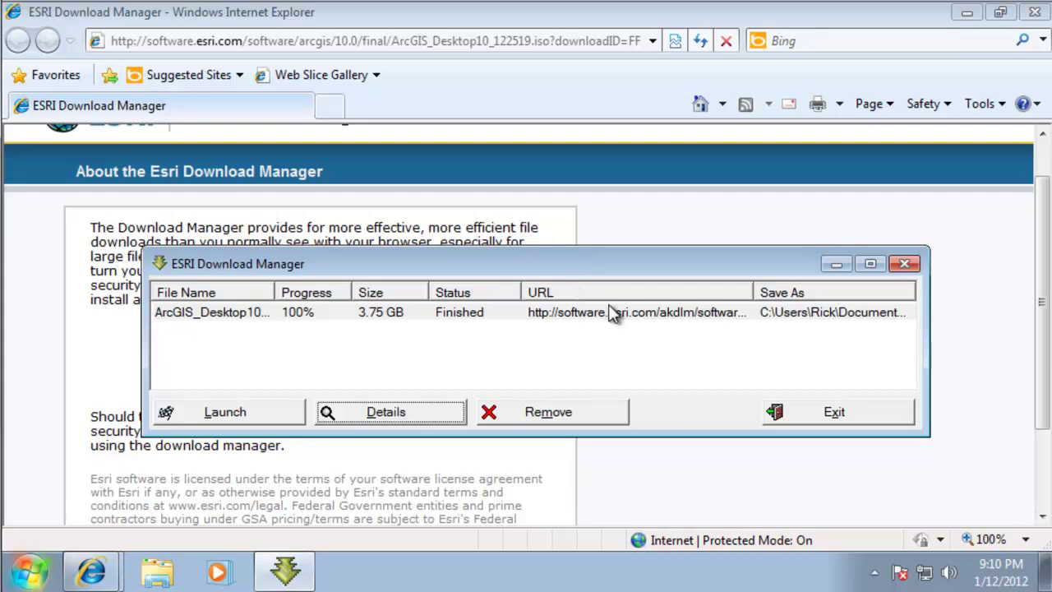
Exit the Download Manager after the download finishes and close its web page
left_click(826, 414)
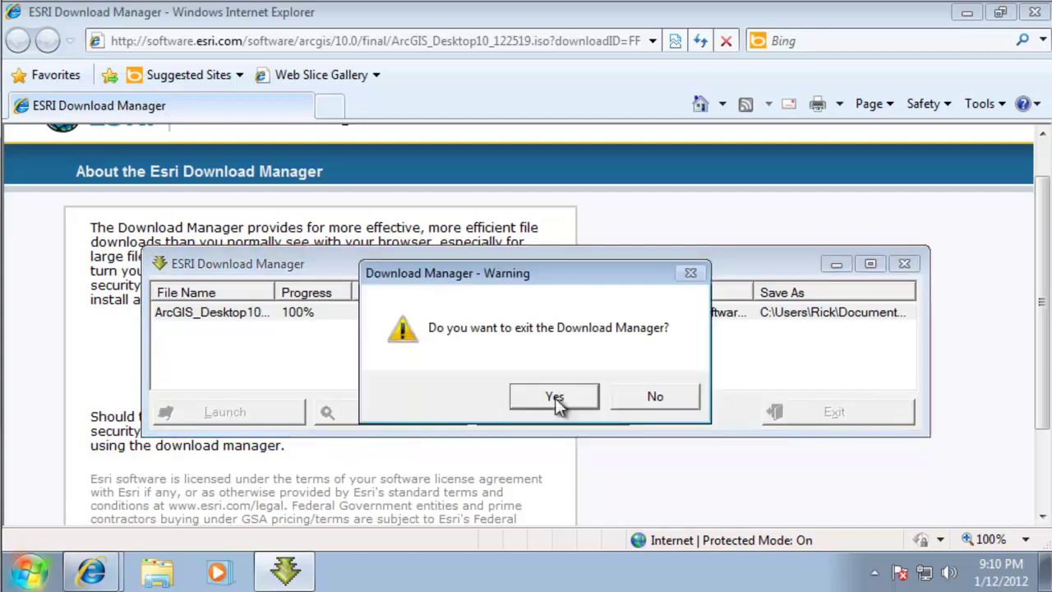
left_click(554, 398)
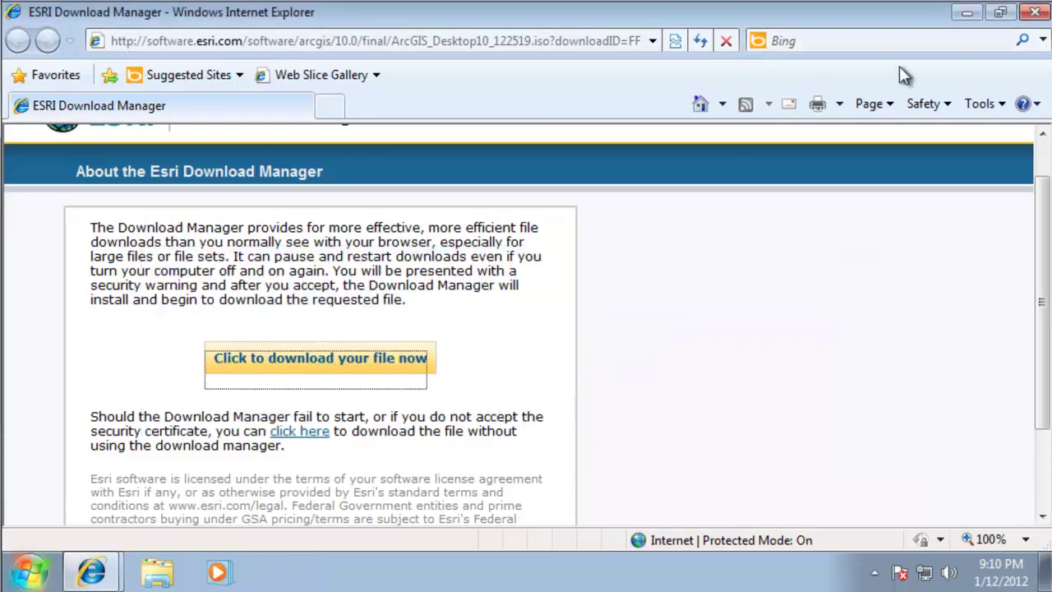
left_click(1033, 12)
Close the browser and bring up the context menu of ArcGIS_Desktop10_122519 in Documents
left_click(1037, 14)
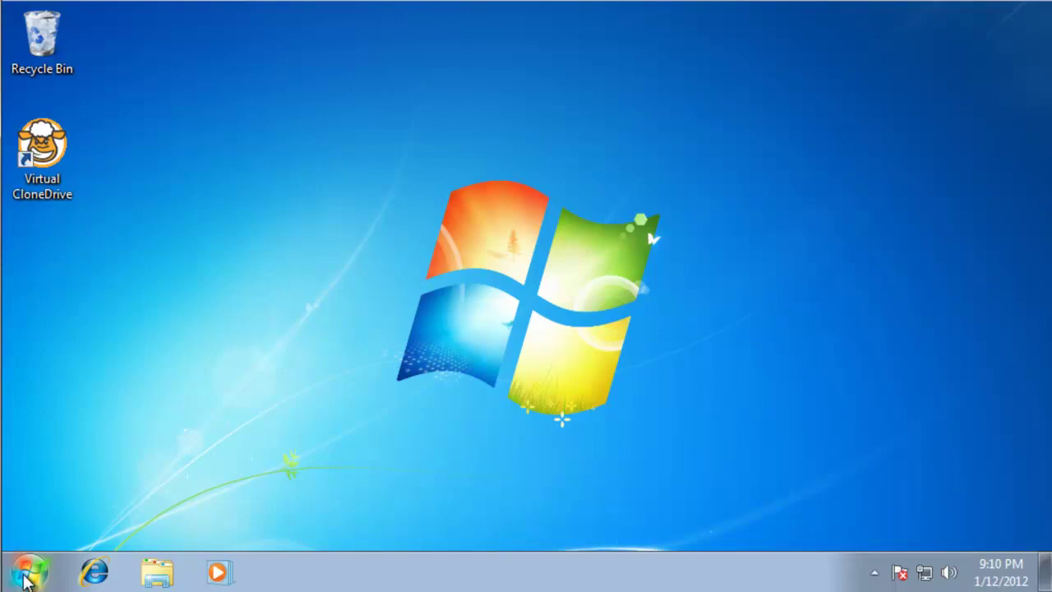
left_click(30, 570)
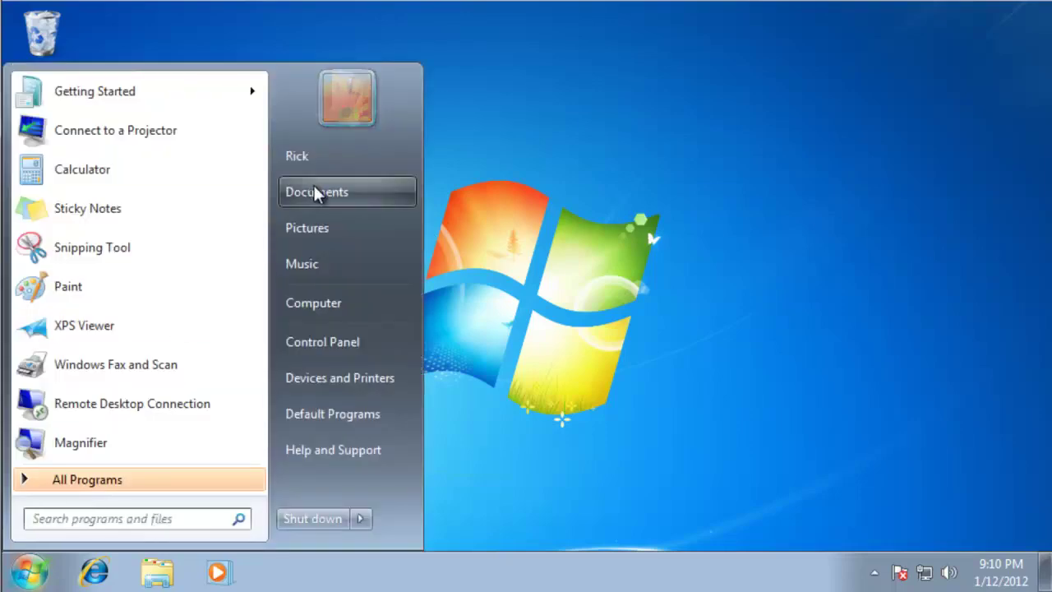
left_click(299, 191)
left_click(388, 215)
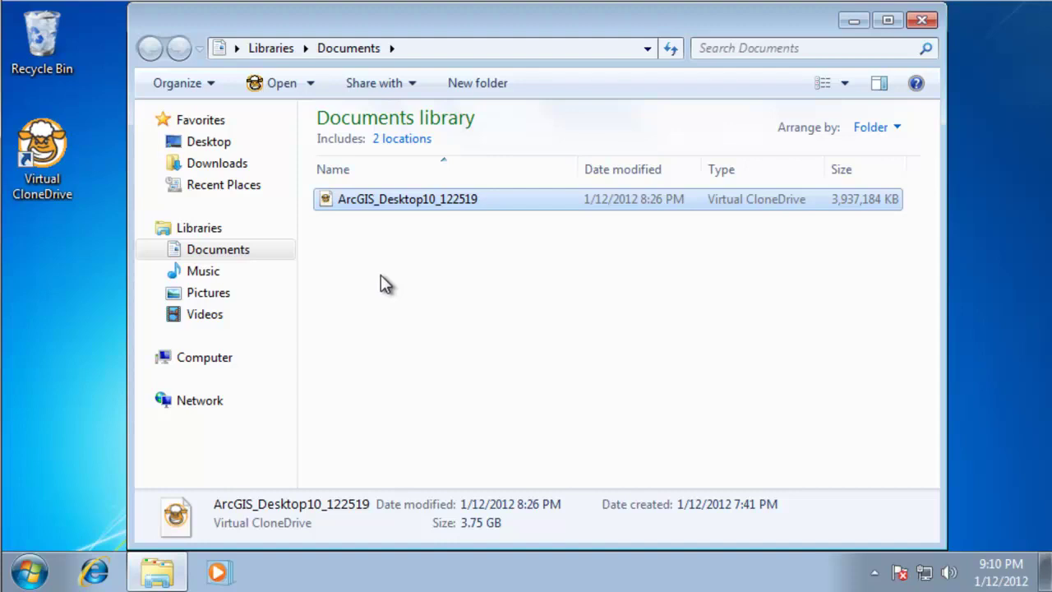
right_click(398, 205)
mouse_move(445, 199)
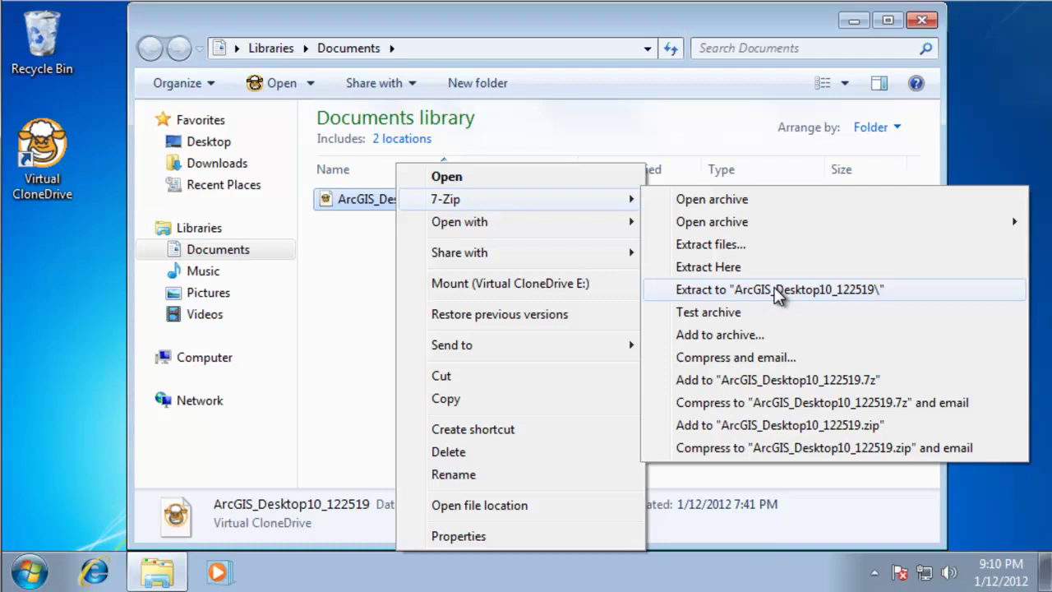
left_click(345, 280)
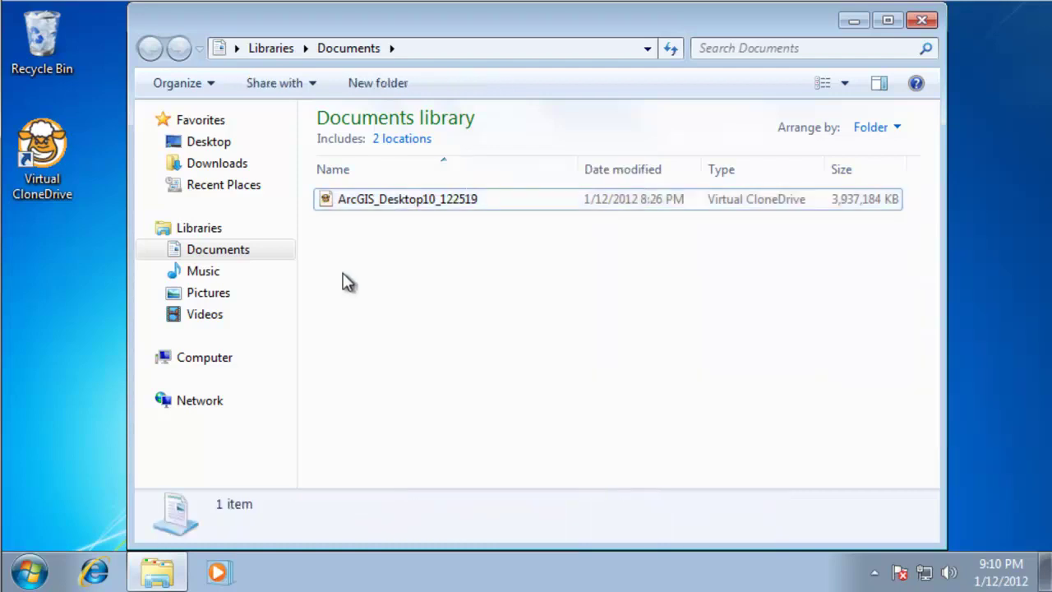
right_click(366, 205)
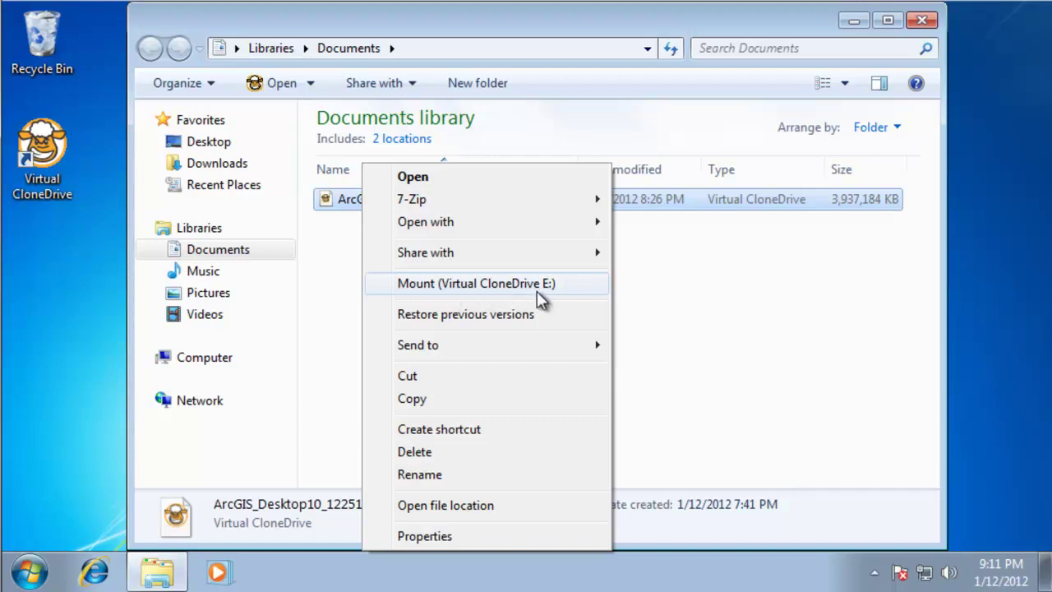
Mount the ArcGIS image as drive E, browse its contents, and run ESRI.exe
left_click(566, 291)
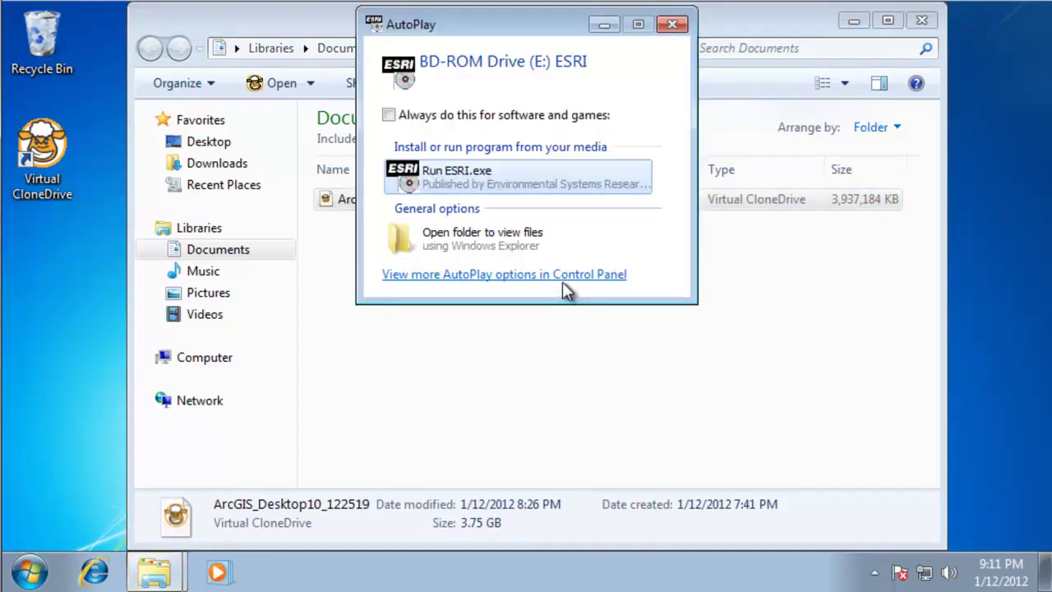
left_click_drag(499, 30, 553, 74)
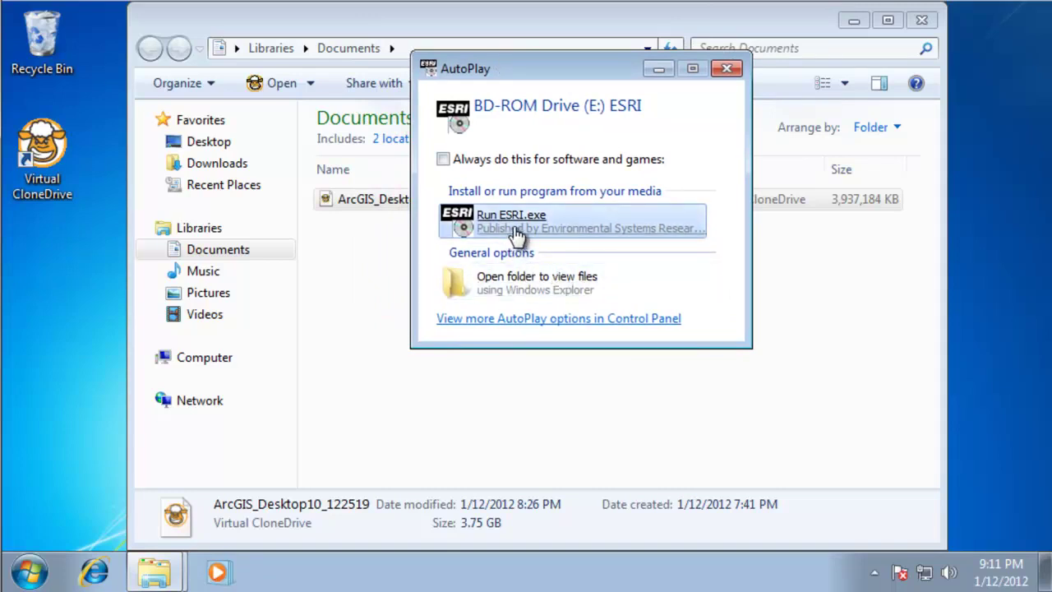
left_click(31, 569)
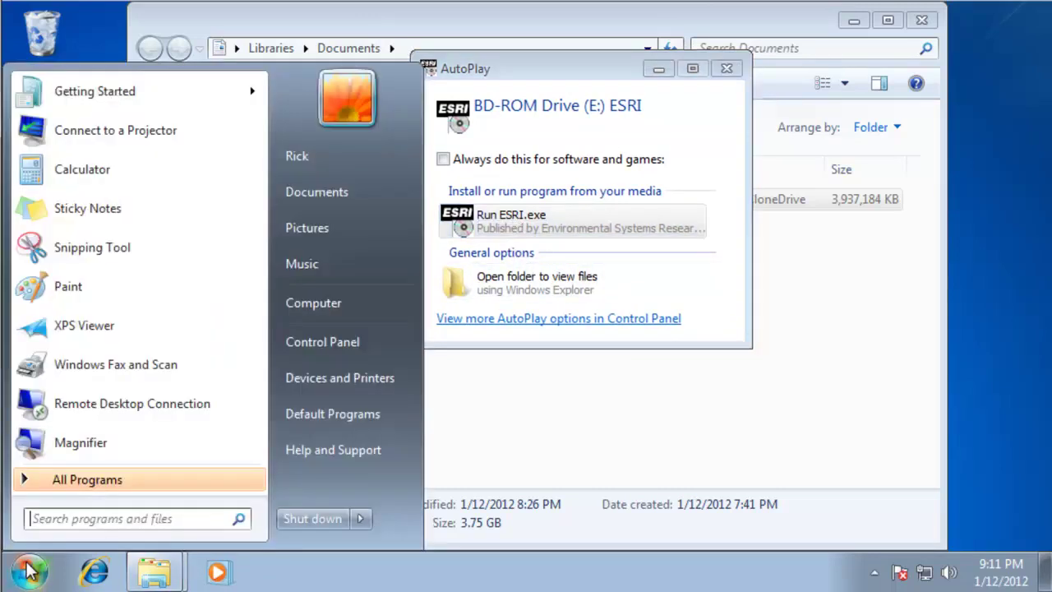
left_click(336, 304)
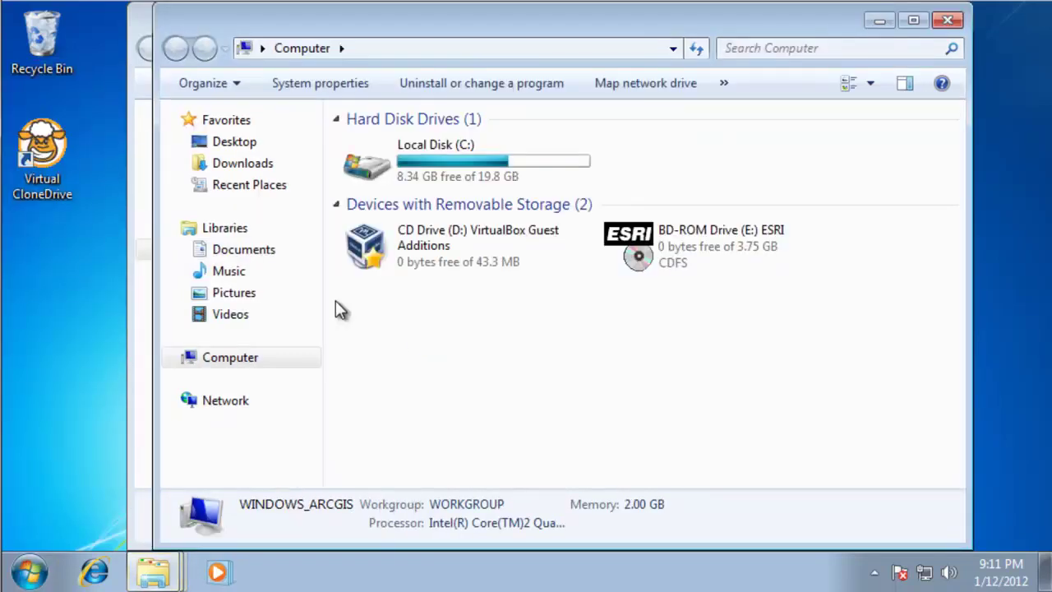
right_click(690, 241)
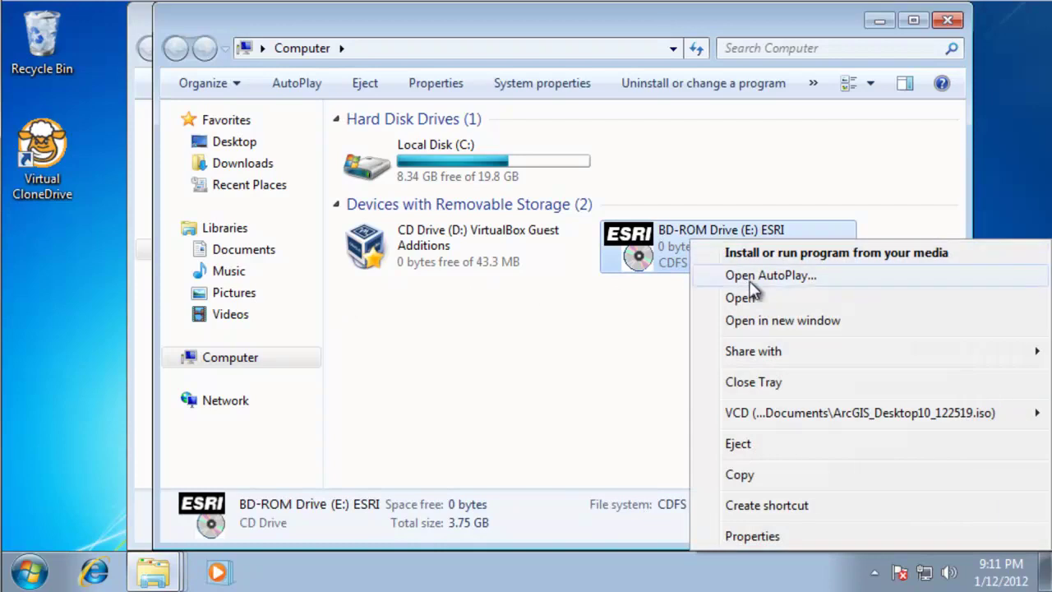
left_click(752, 297)
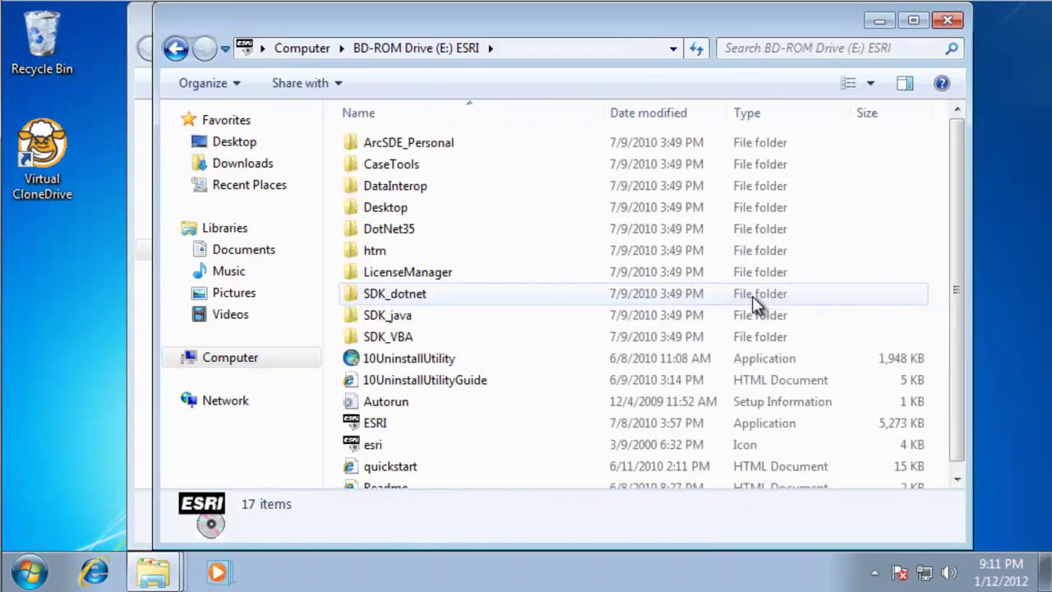
left_click(588, 387)
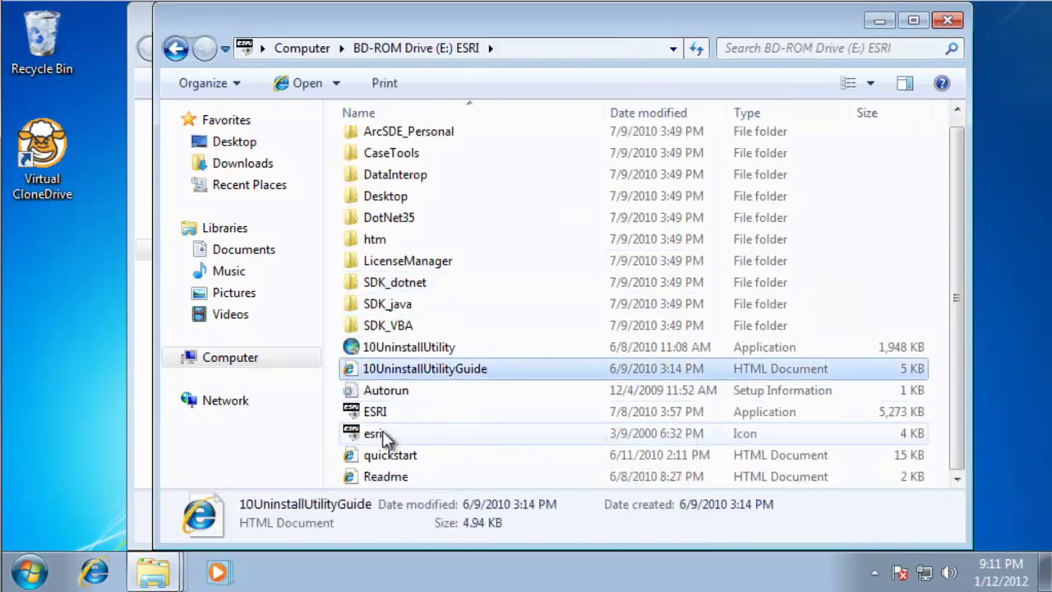
left_click(466, 417)
left_click(937, 23)
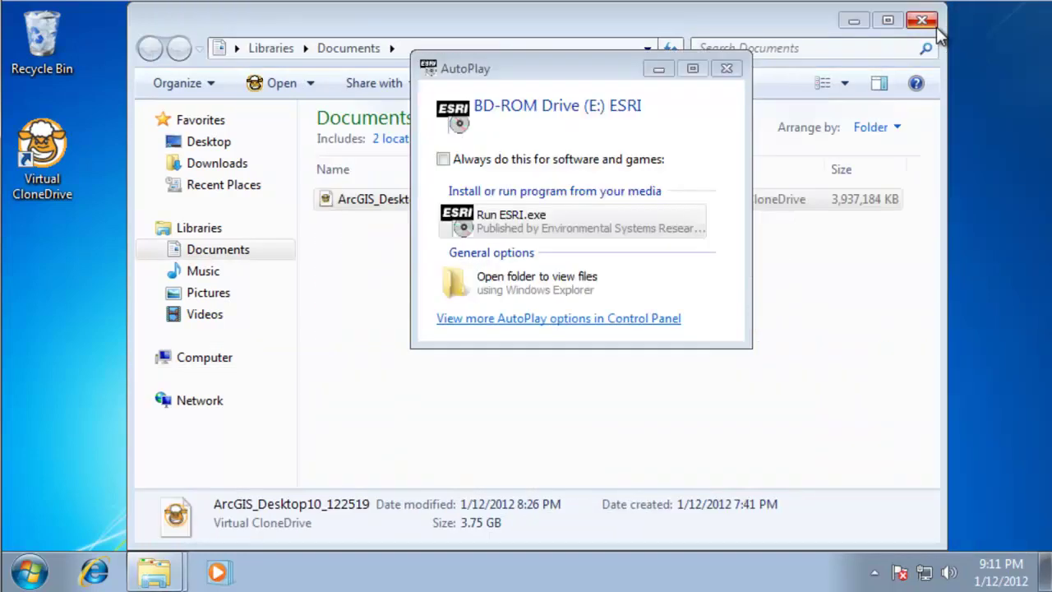
left_click(527, 220)
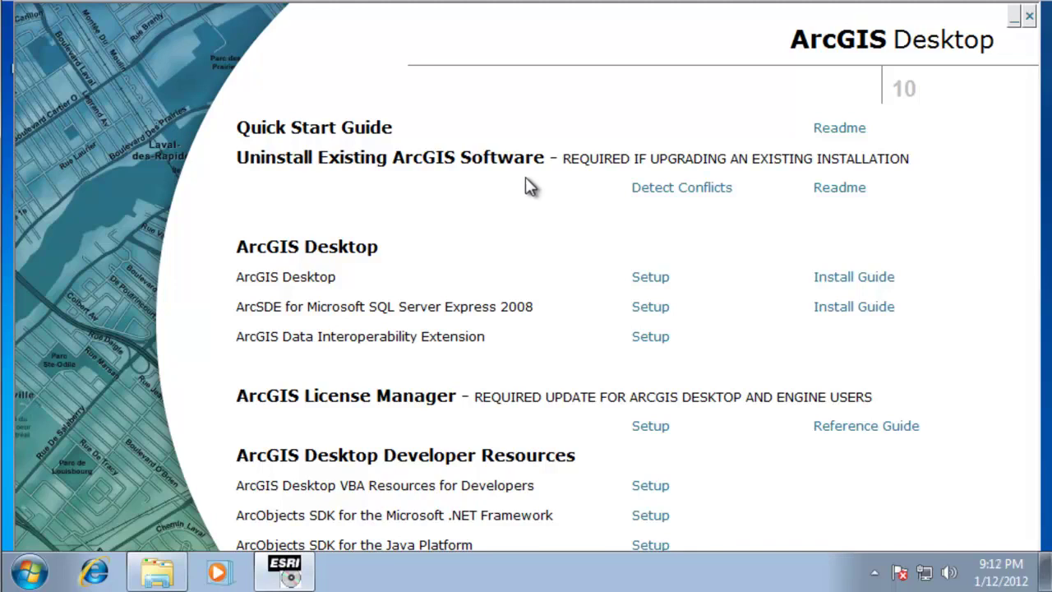
Run Detect Conflicts, approve the Uninstall Utility, and close its no-conflicts results
left_click(685, 191)
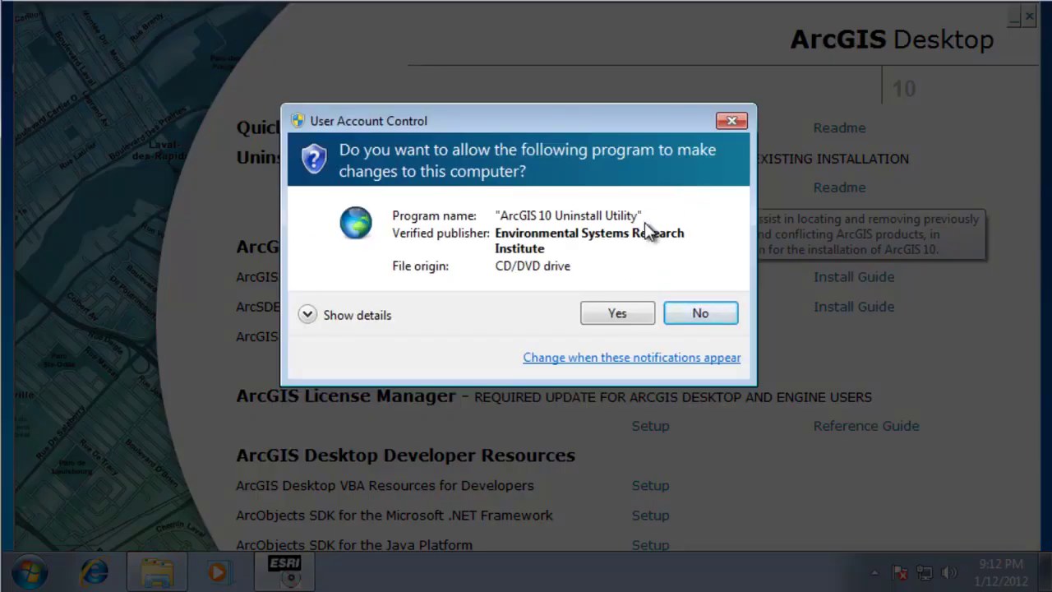
left_click(610, 310)
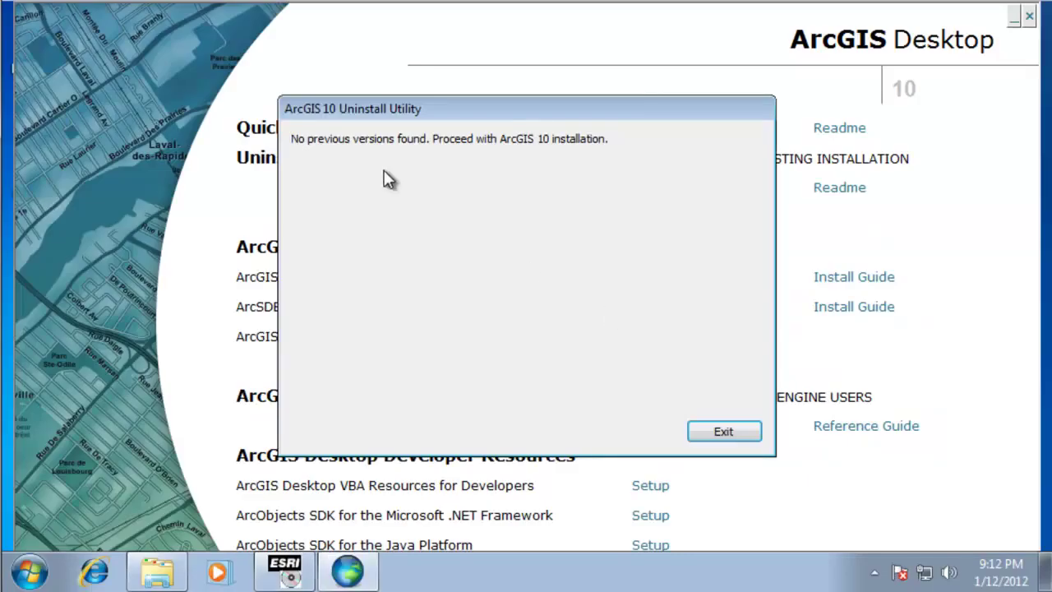
left_click(725, 432)
left_click(501, 311)
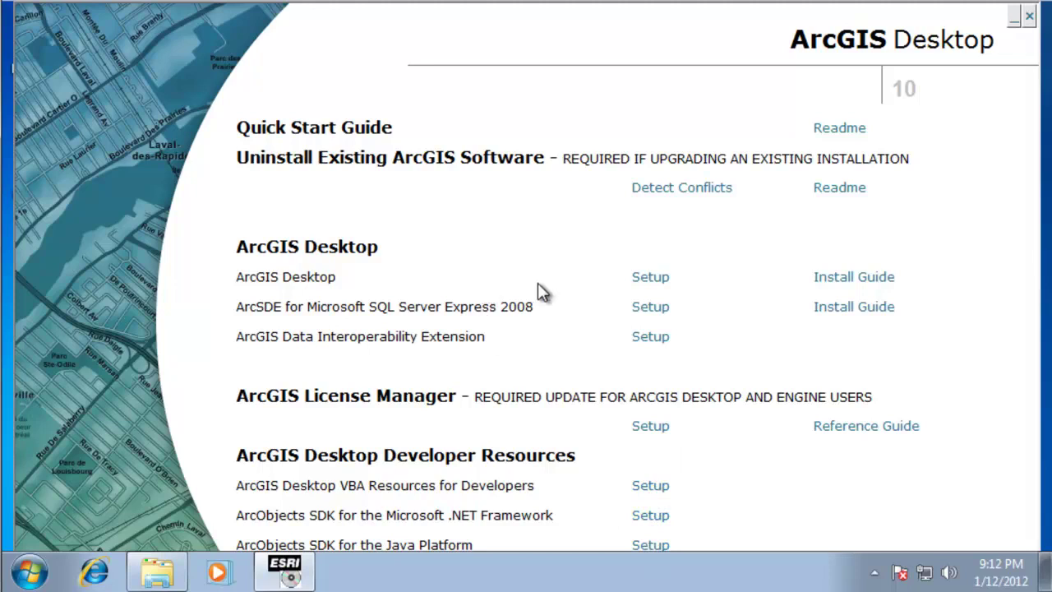
Launch ArcGIS Desktop Setup and approve the User Account Control prompt
left_click(658, 278)
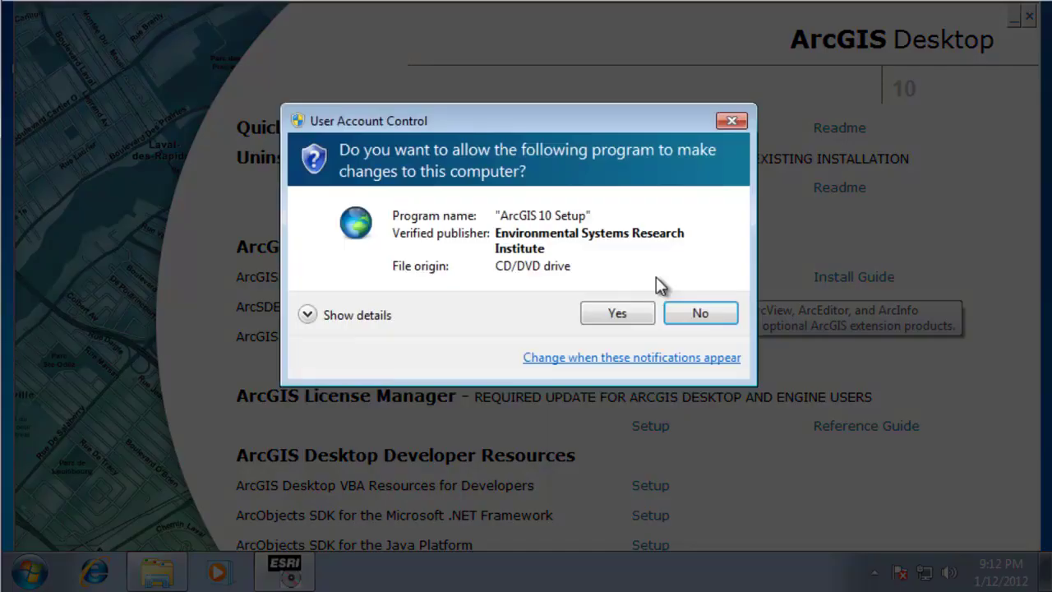
left_click(616, 314)
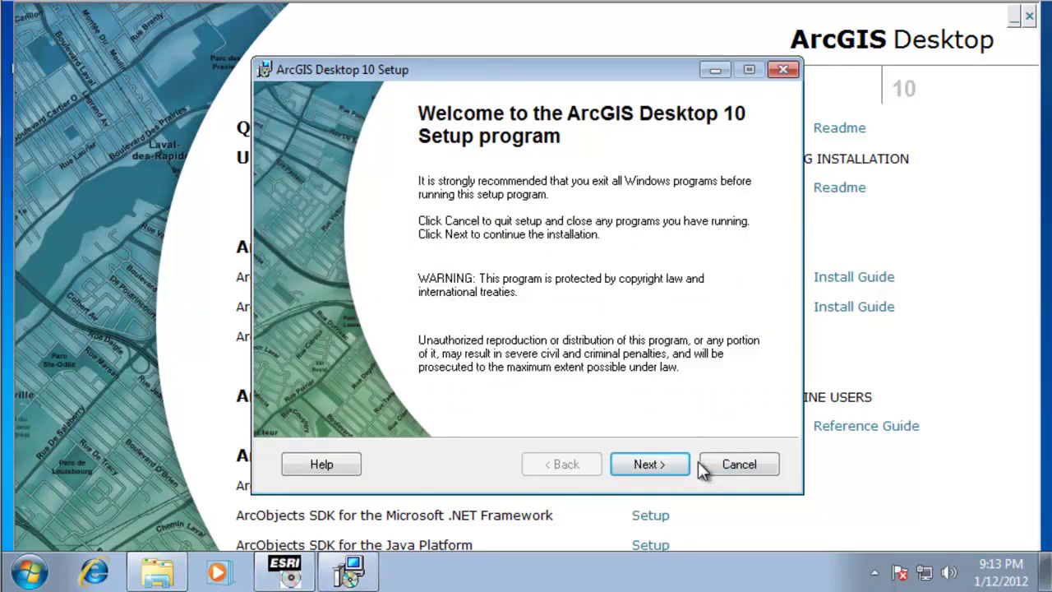
Accept the license and install the Complete setup to C:\Program Files\ArcGIS\Desktop10.0\ with Python in C:\Python26\
left_click(647, 467)
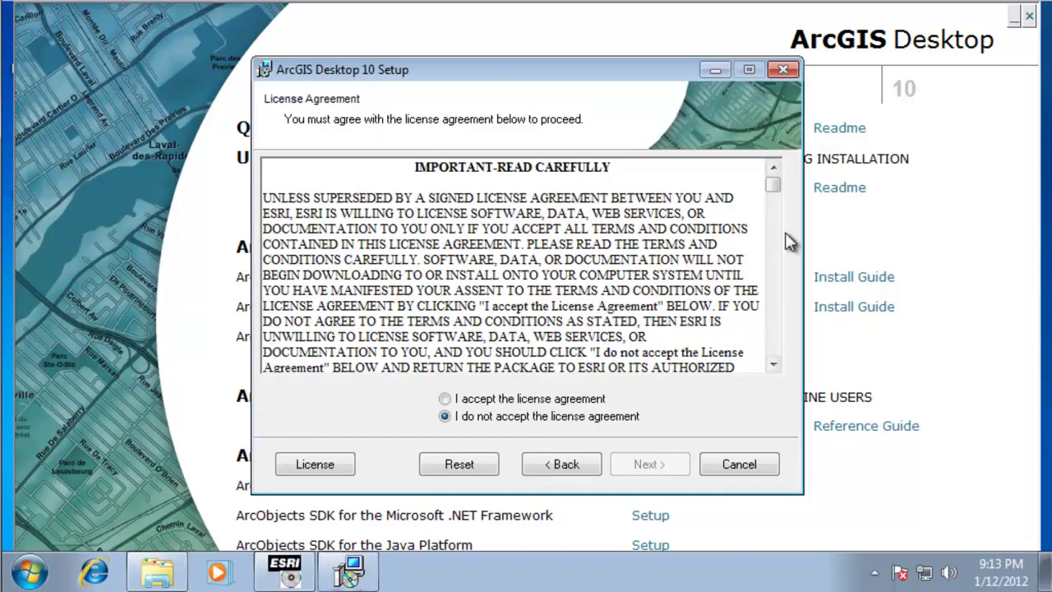
left_click_drag(774, 182, 774, 352)
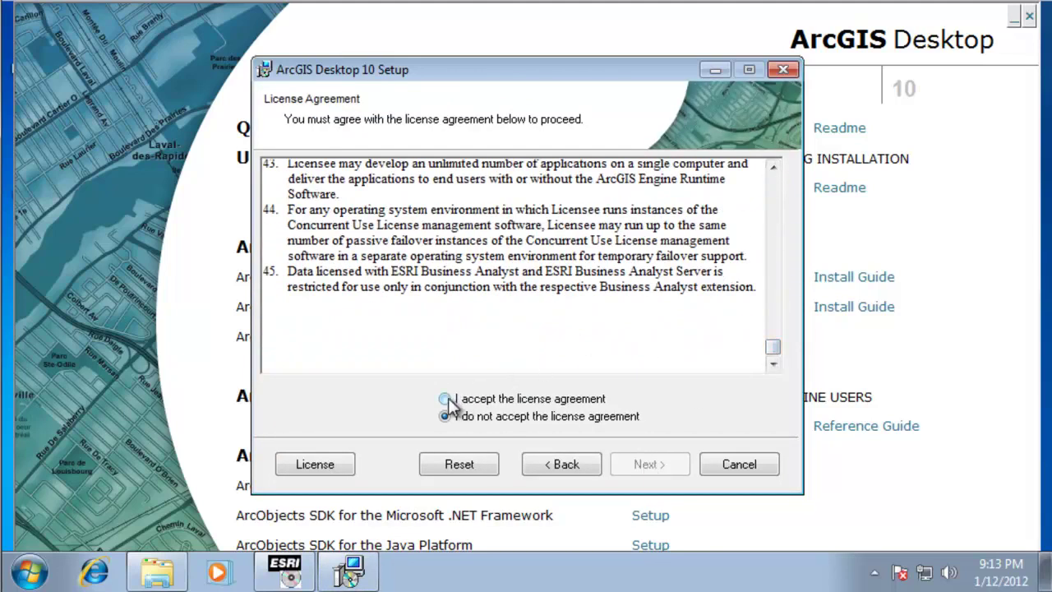
left_click(445, 398)
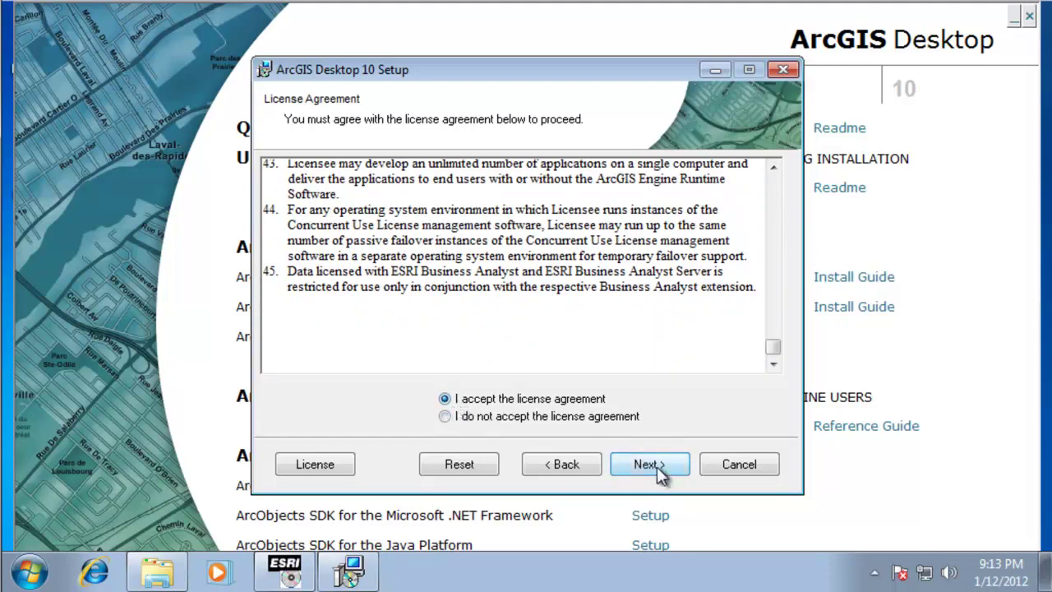
left_click(656, 464)
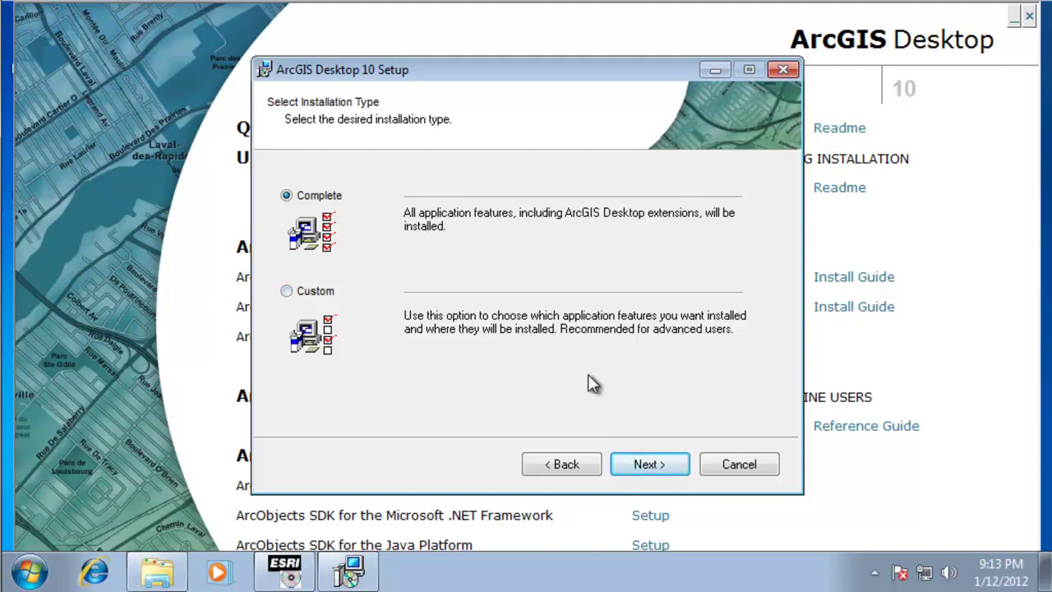
left_click(664, 465)
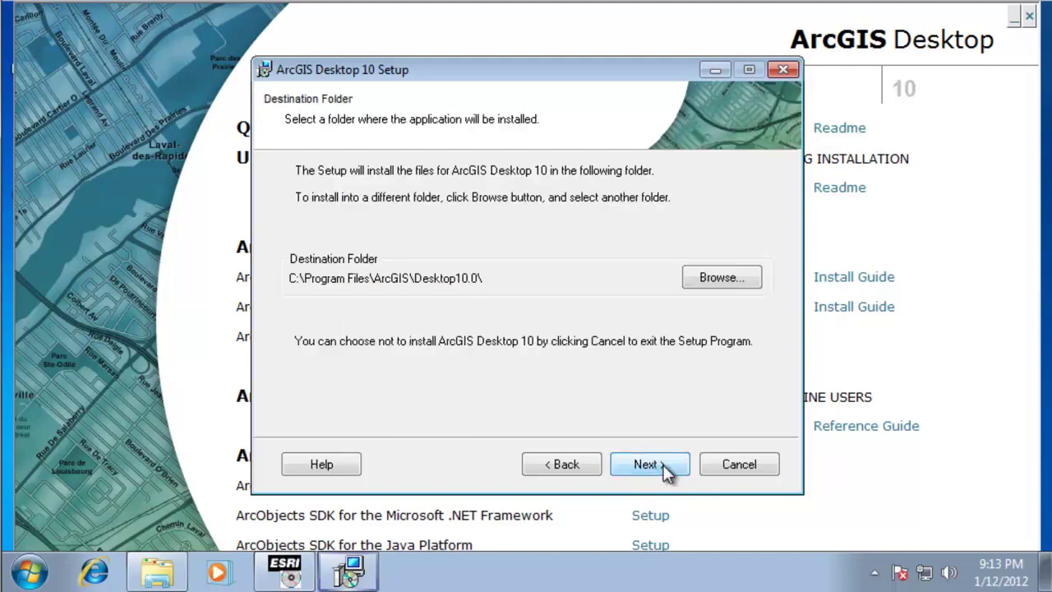
left_click(664, 465)
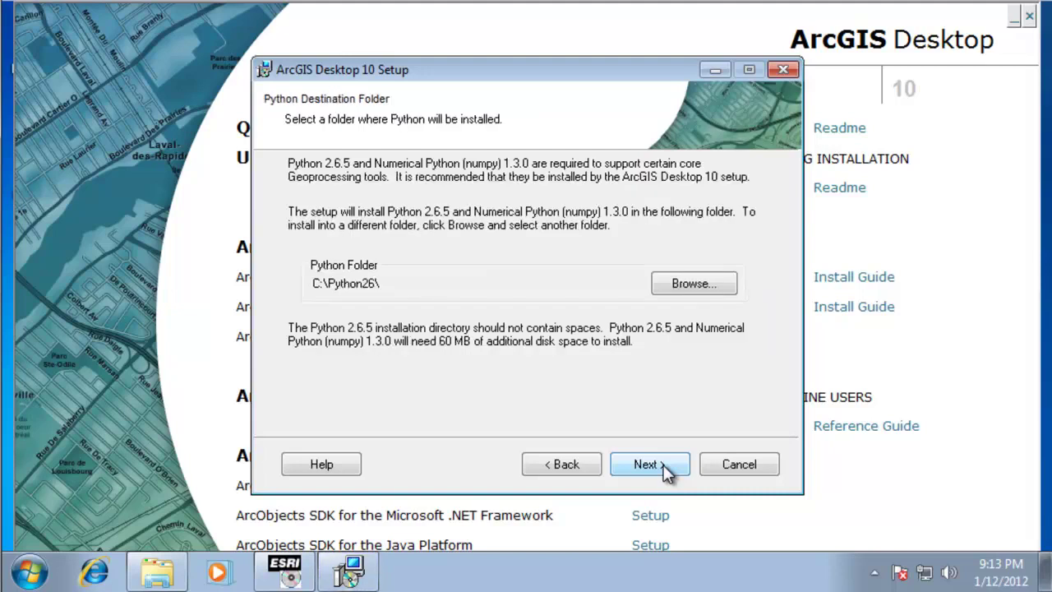
left_click(646, 464)
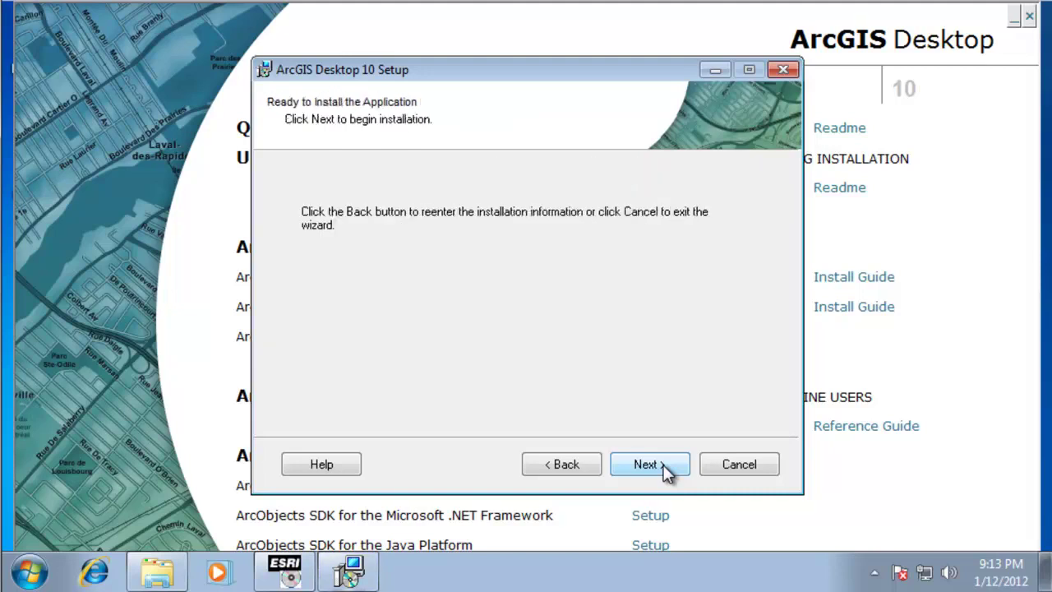
left_click(645, 464)
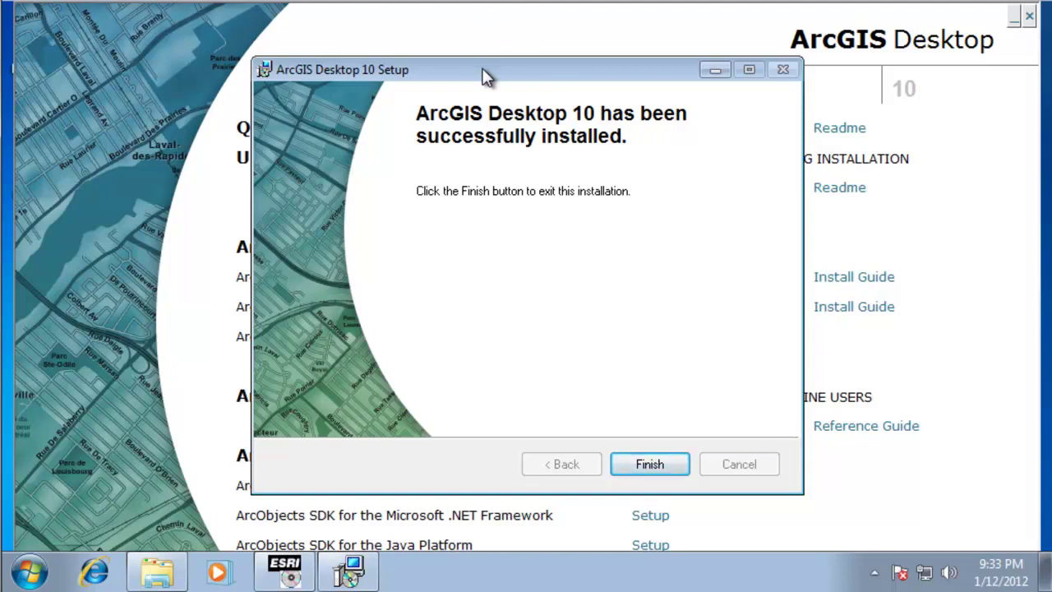
Finish setup, choose ArcInfo (Single Use), and begin authorizing the installed software
left_click(649, 464)
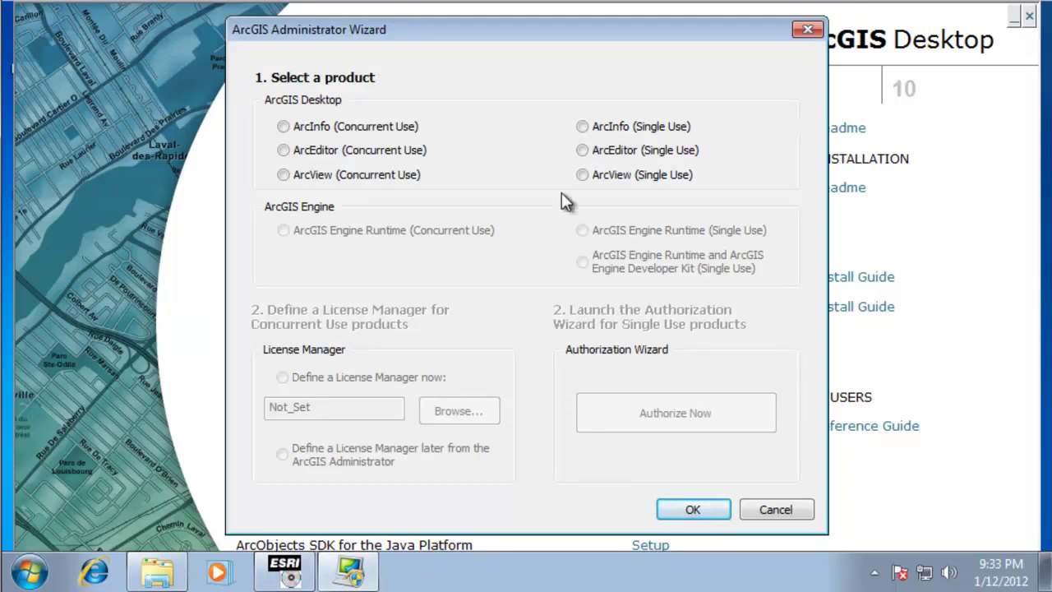
left_click(582, 126)
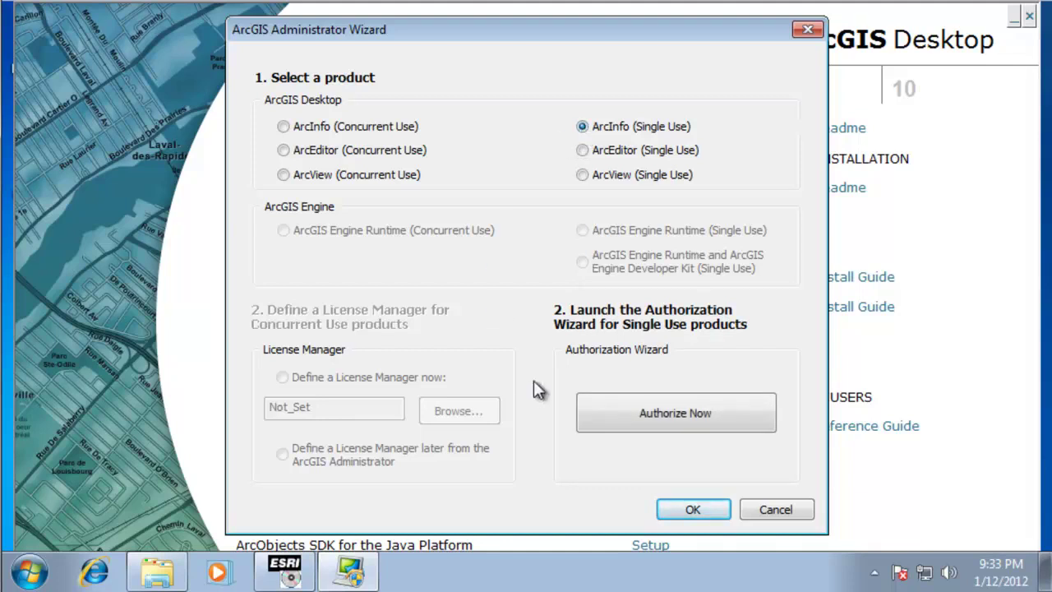
left_click(693, 417)
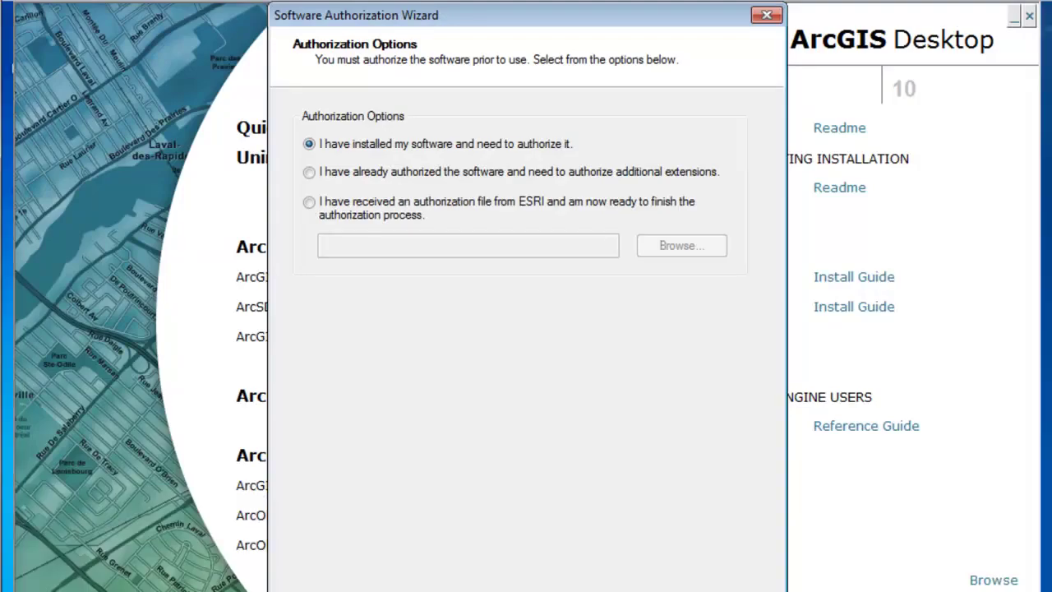
key("Return")
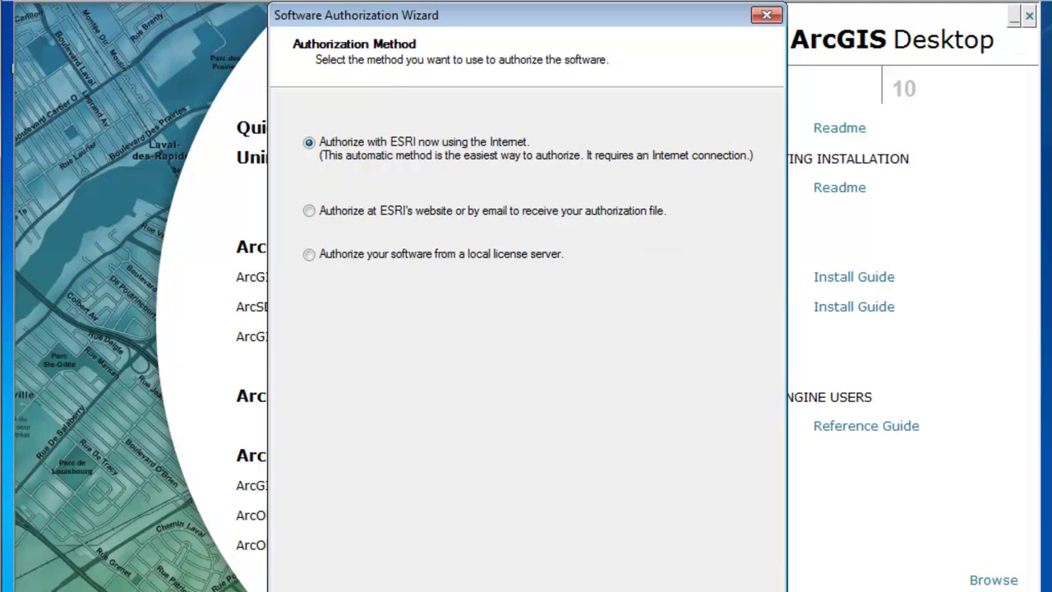
Choose Internet authorization and enter the user's first name, last name and organization
key("Return")
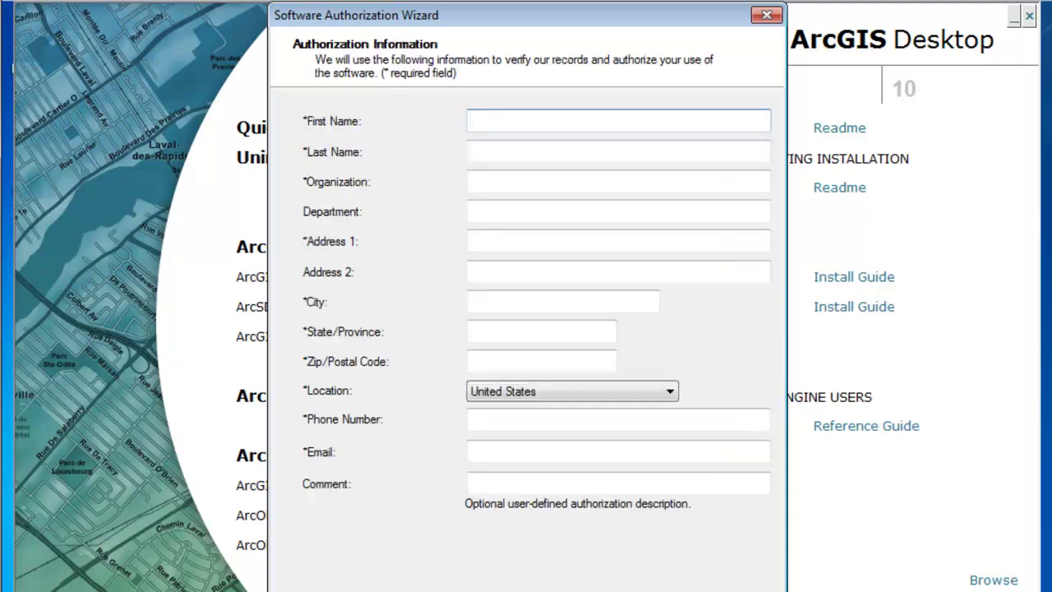
key("Tab")
key("Tab")
type("Texas A&M University - Corpus Christi")
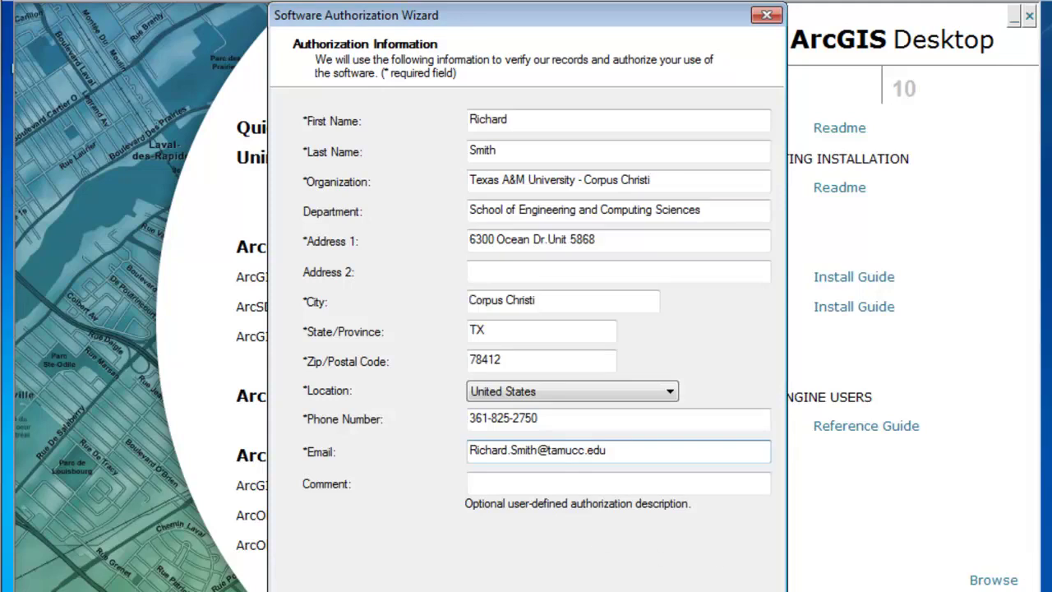
Set organization Education-Staff/Faculty, industry Higher Education and role Educator, then continue
left_click(548, 134)
left_click(534, 203)
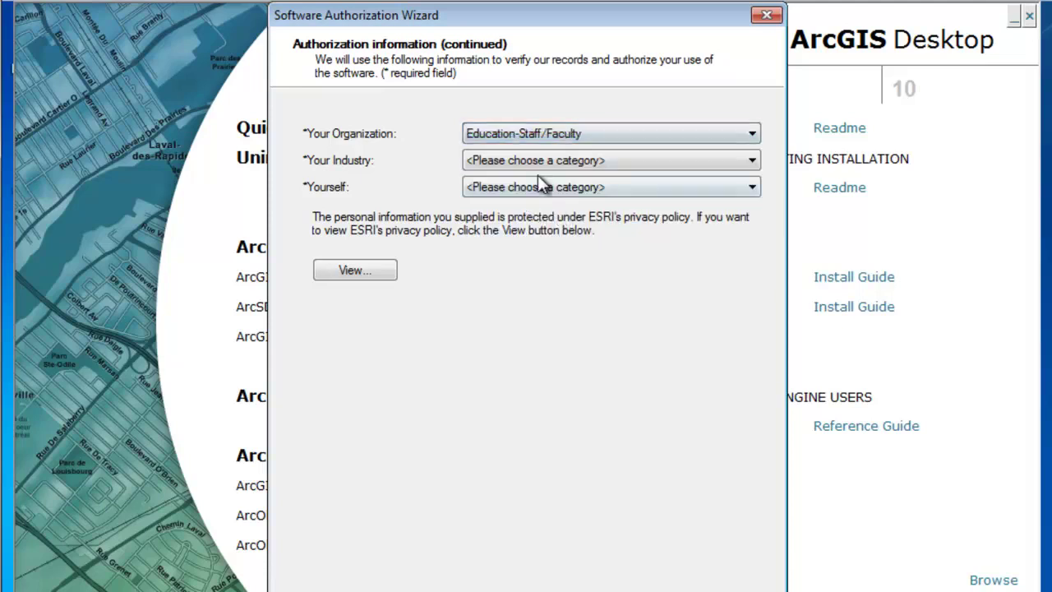
left_click(531, 162)
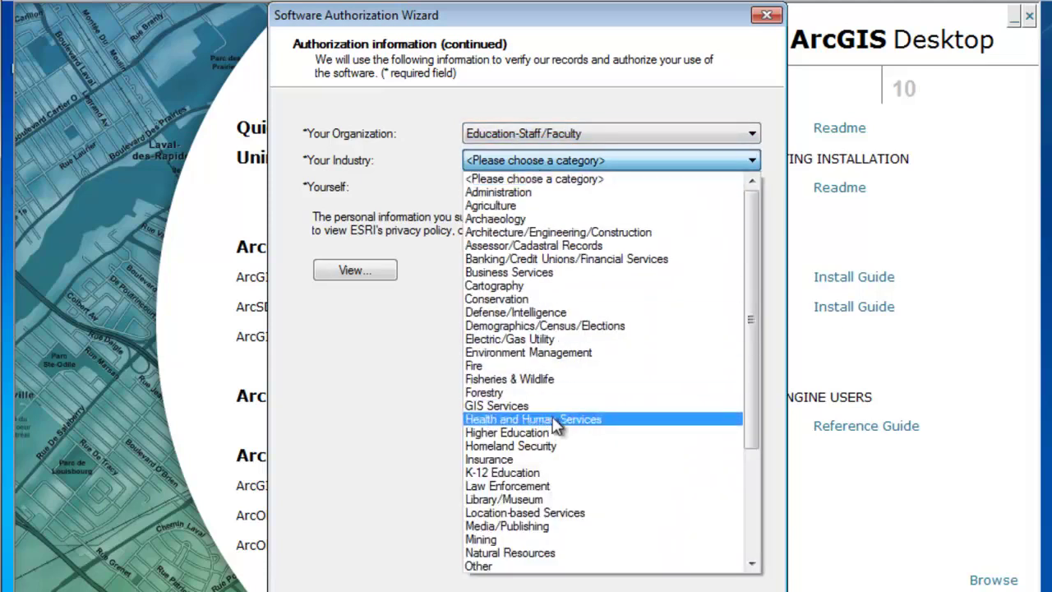
left_click(550, 432)
left_click(533, 187)
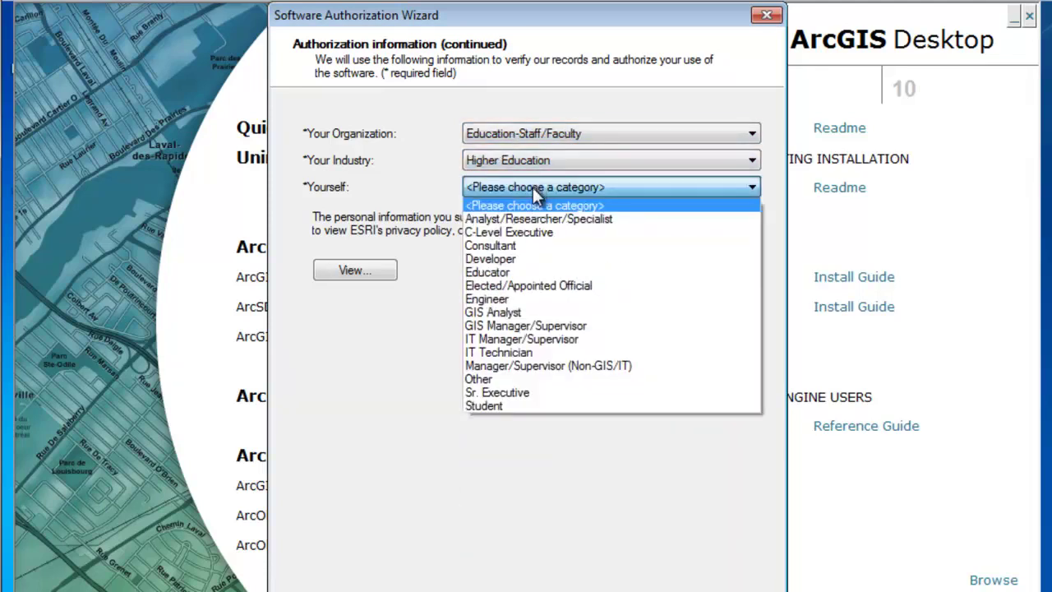
left_click(518, 272)
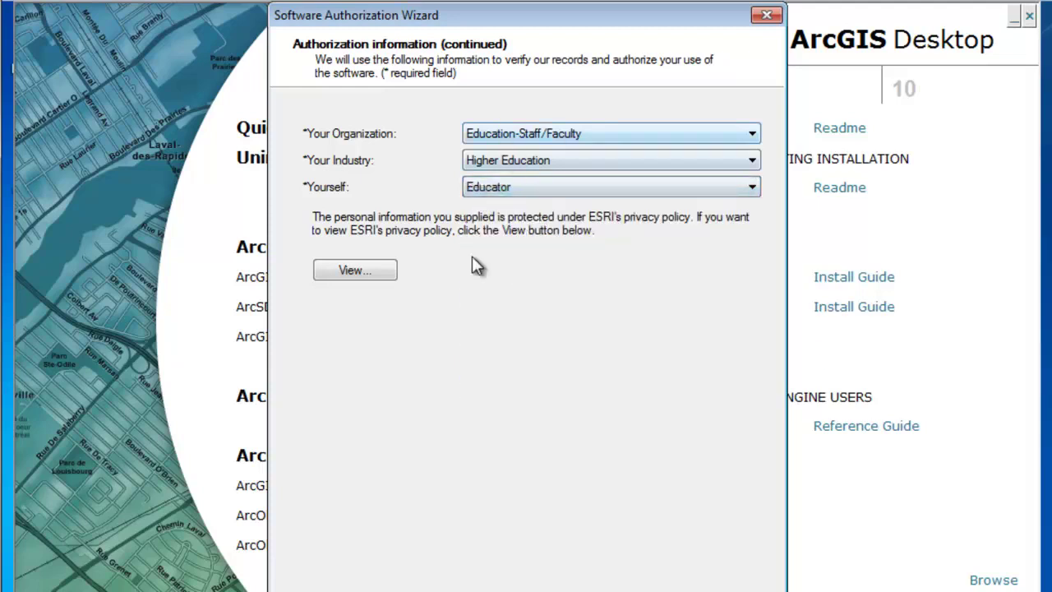
key("Return")
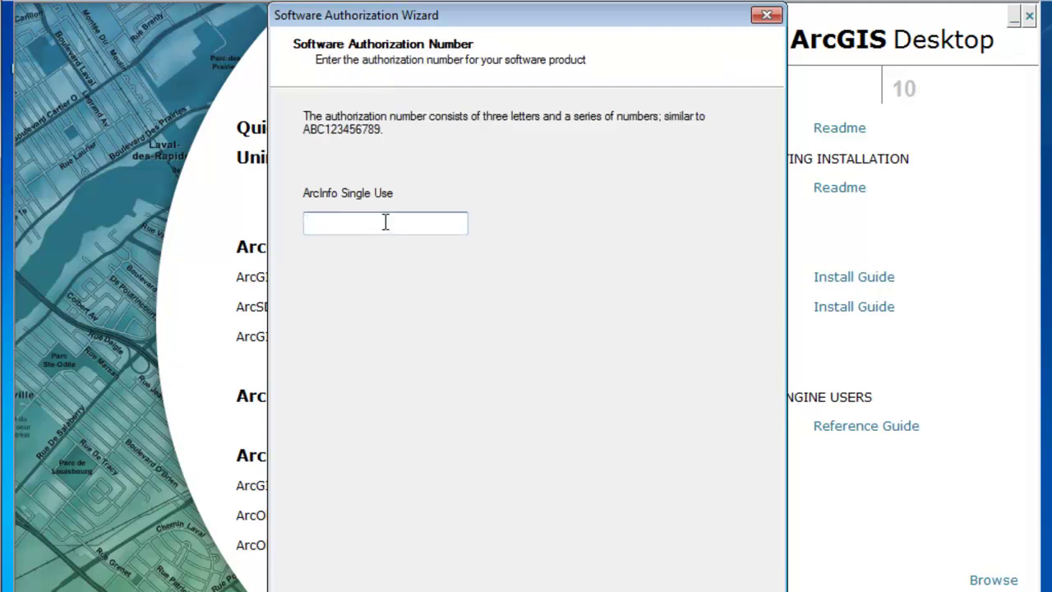
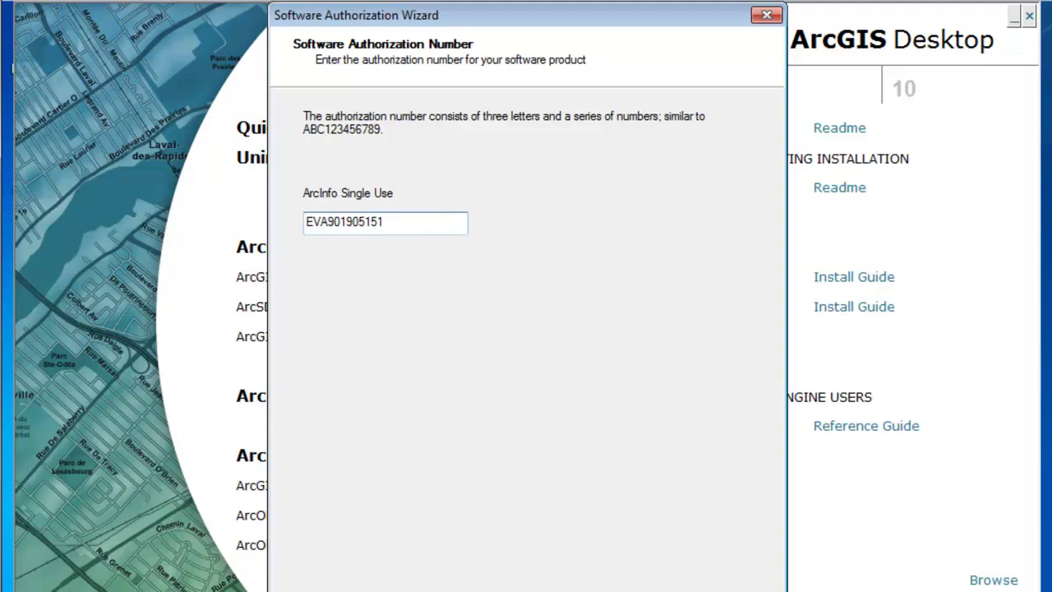
Enter the ArcInfo Single Use authorization number and decline authorizing any extensions for now
key("Return")
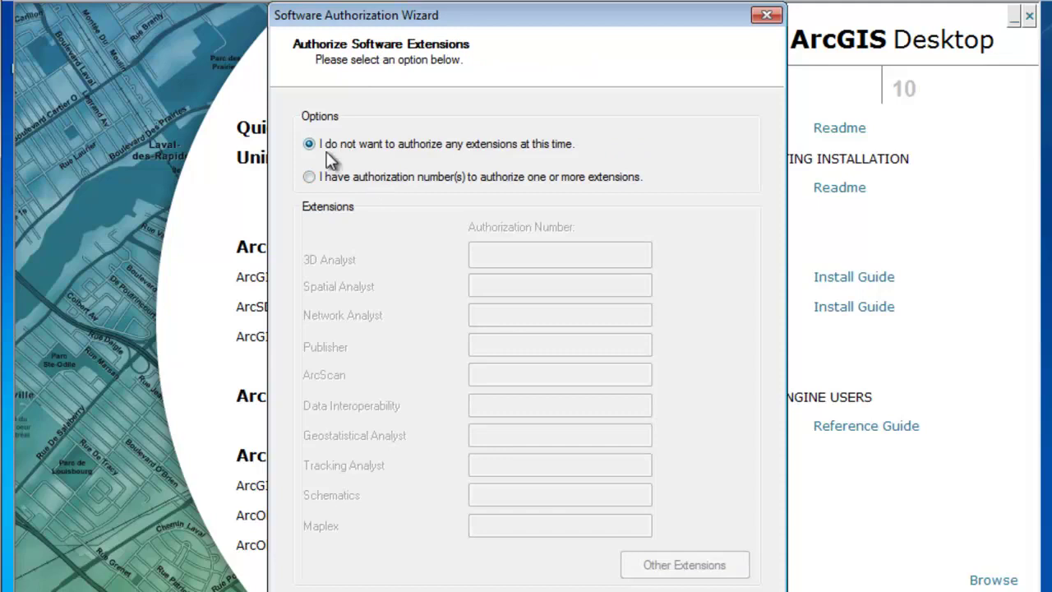
left_click(311, 177)
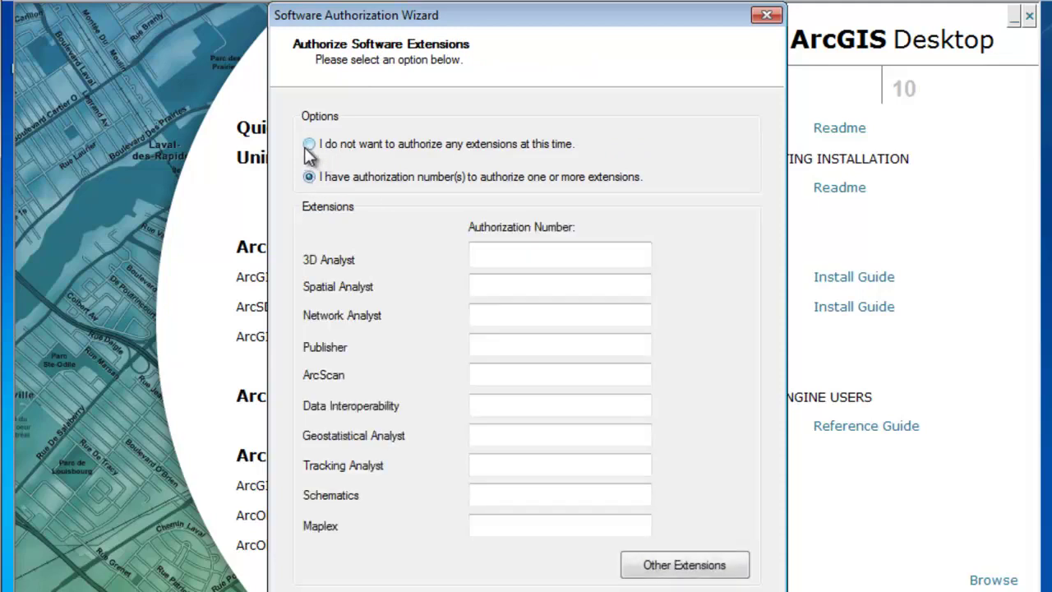
left_click(309, 145)
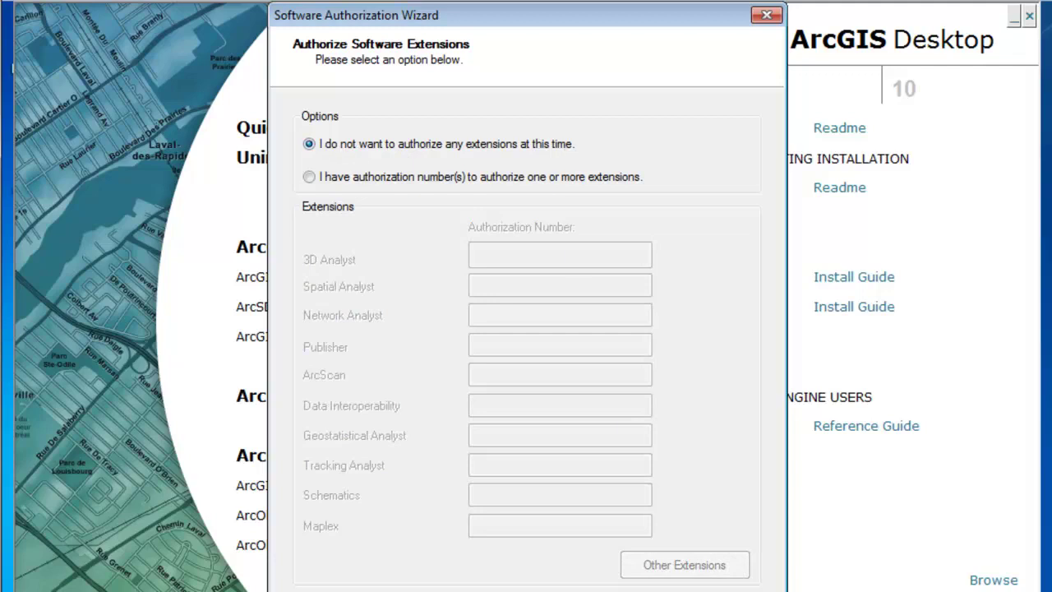
key("Return")
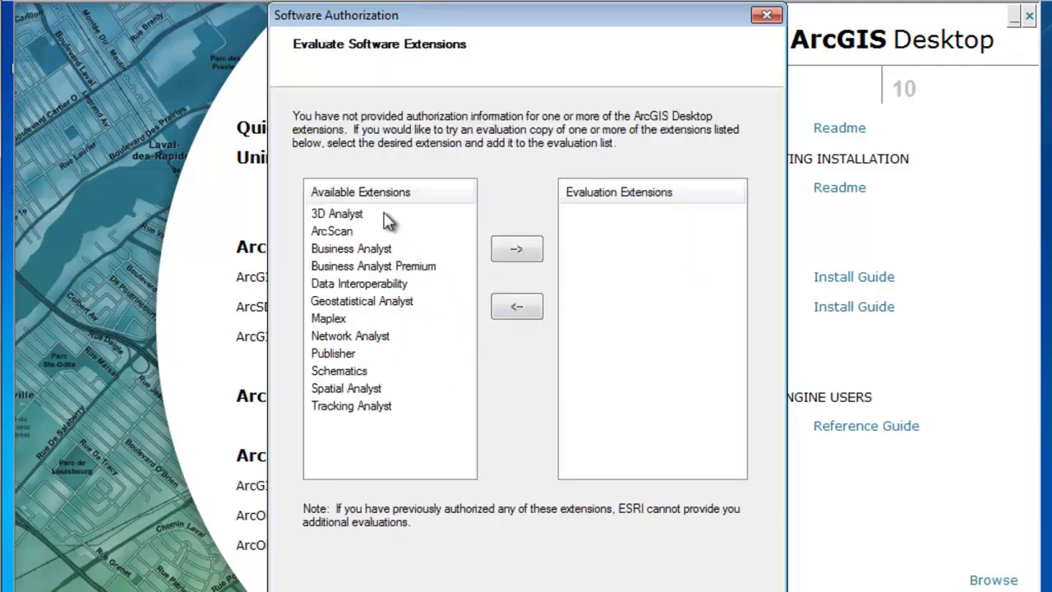
Evaluate extensions 3D Analyst through Tracking Analyst, excluding Business Analyst and Business Analyst Premium
left_click(347, 215)
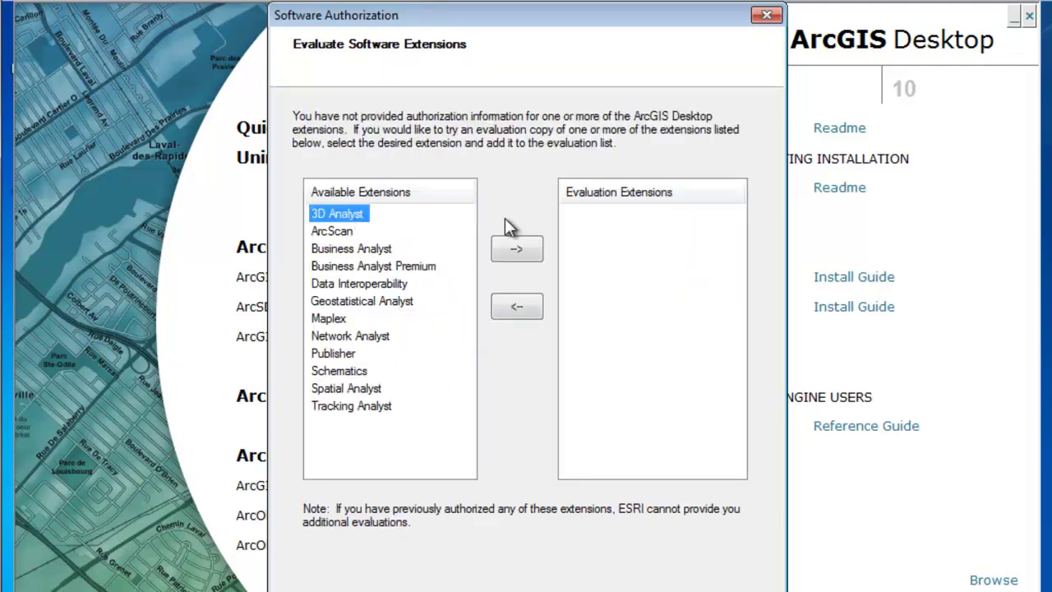
left_click(374, 406, "shift")
left_click(352, 251, "ctrl")
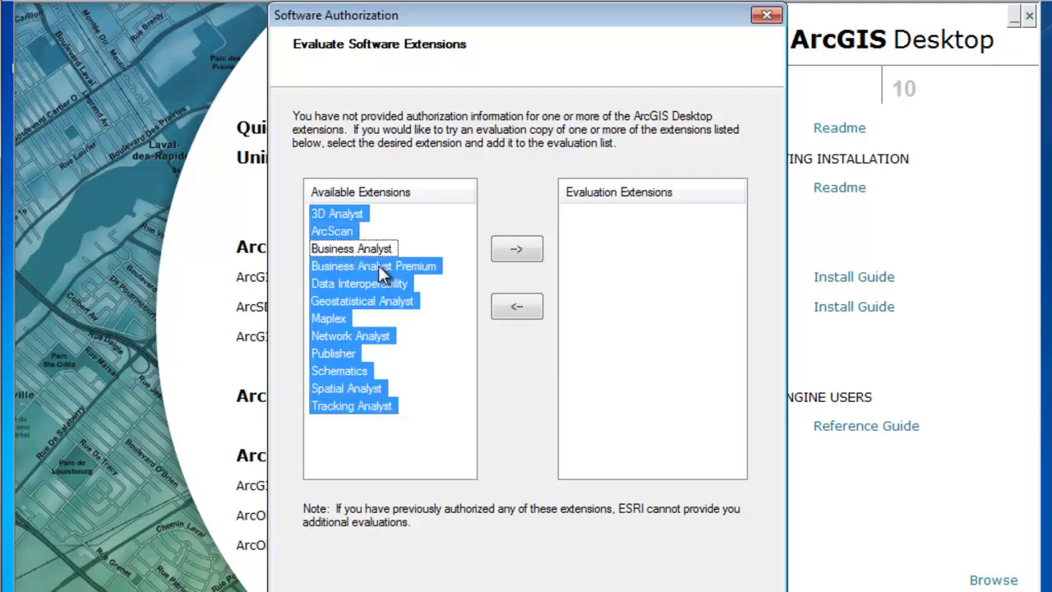
left_click(378, 264, "ctrl")
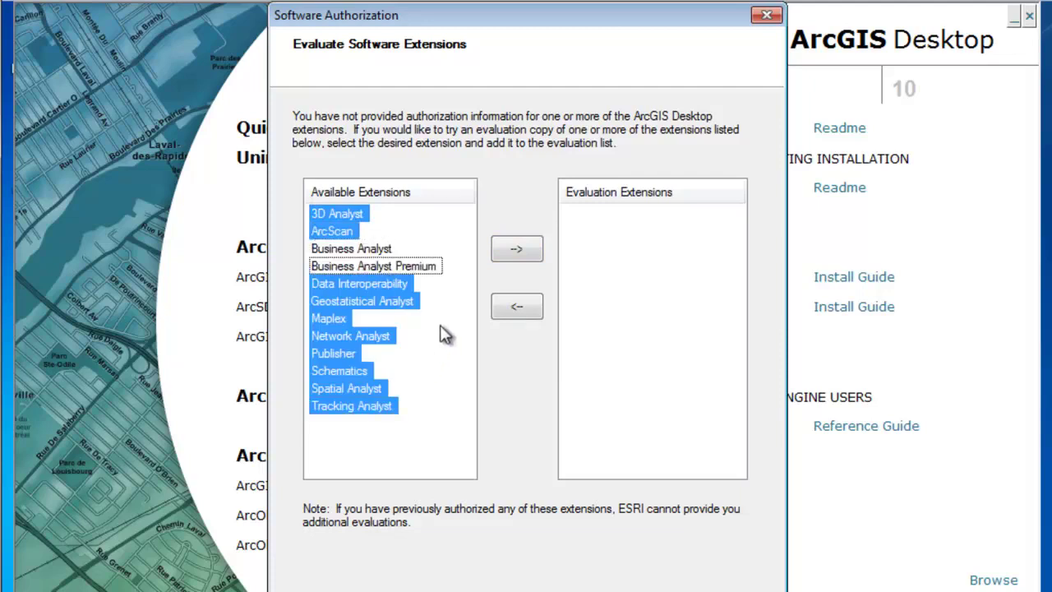
left_click(515, 249)
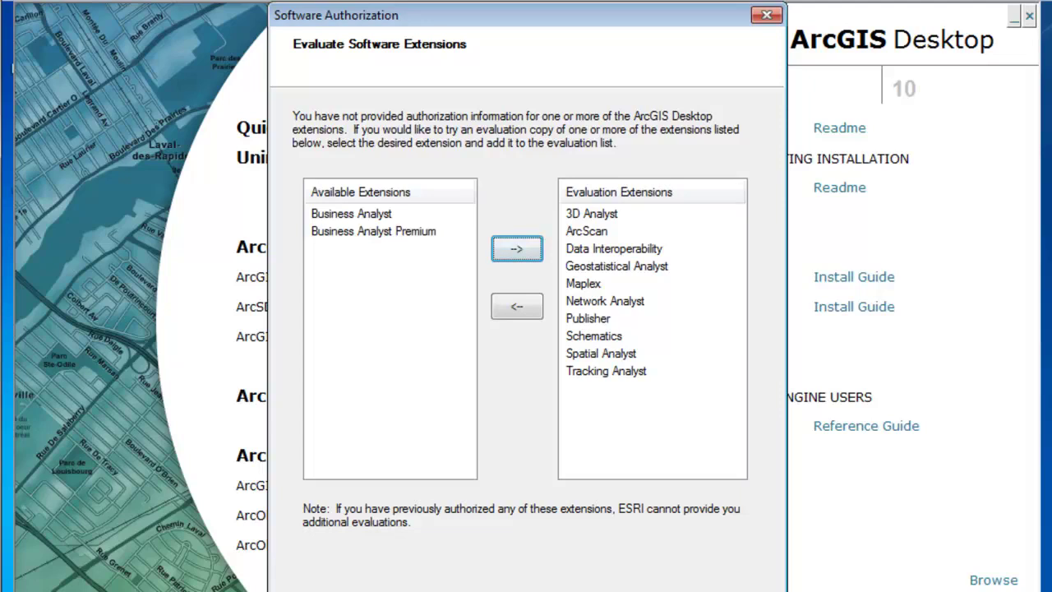
key("Return")
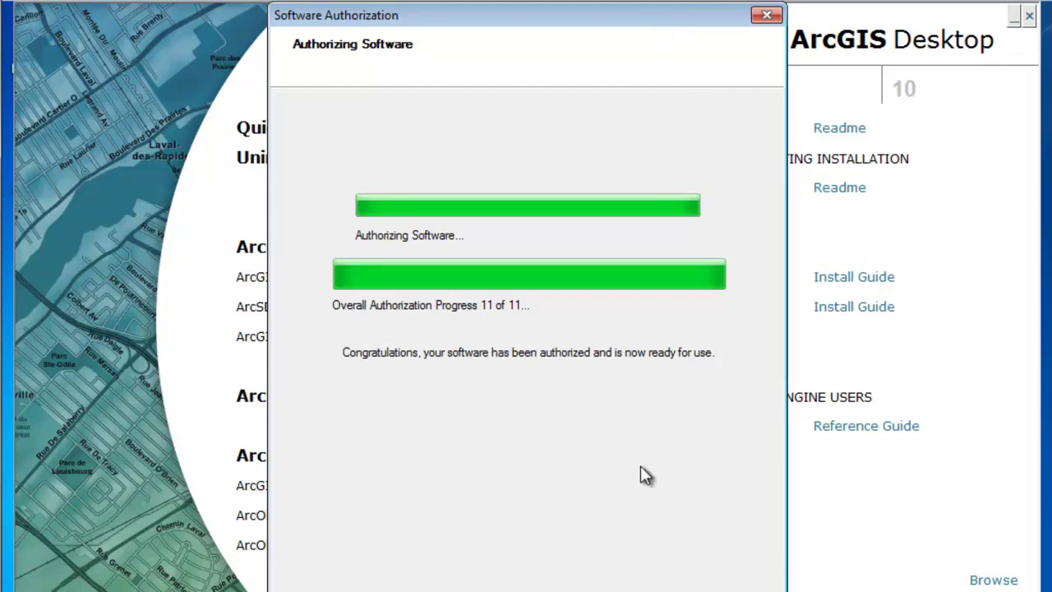
Finish the wizard and show Desktop > Availability in ArcGIS Administrator
left_click(584, 588)
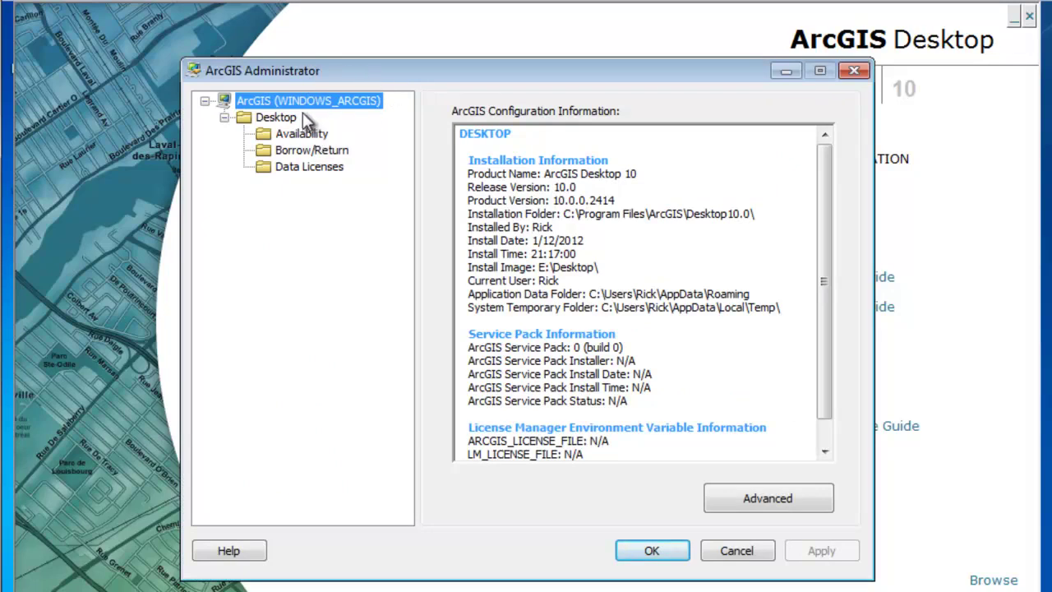
left_click(289, 115)
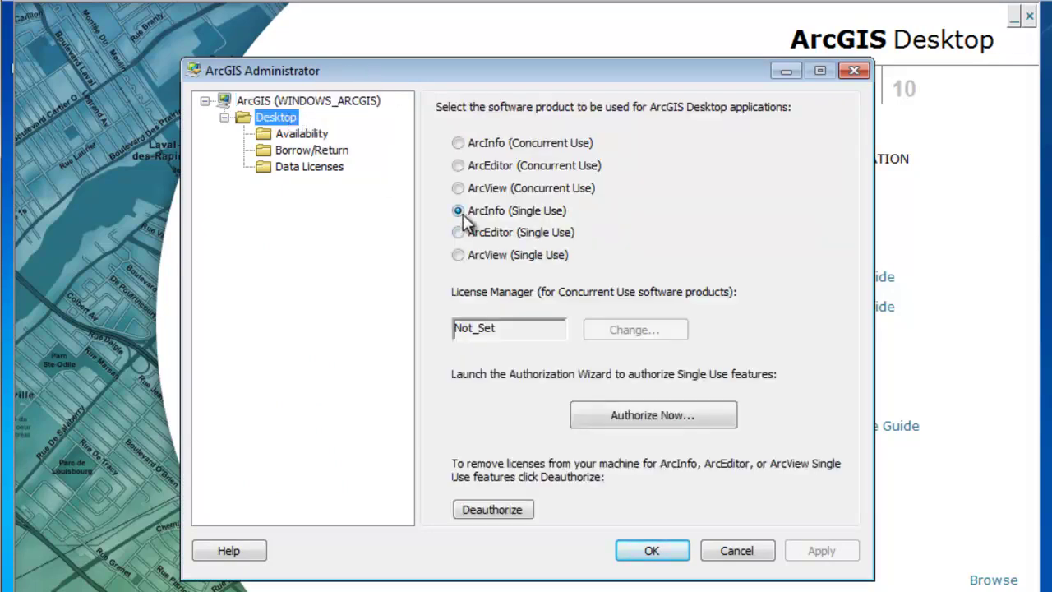
left_click(302, 131)
left_click(548, 230)
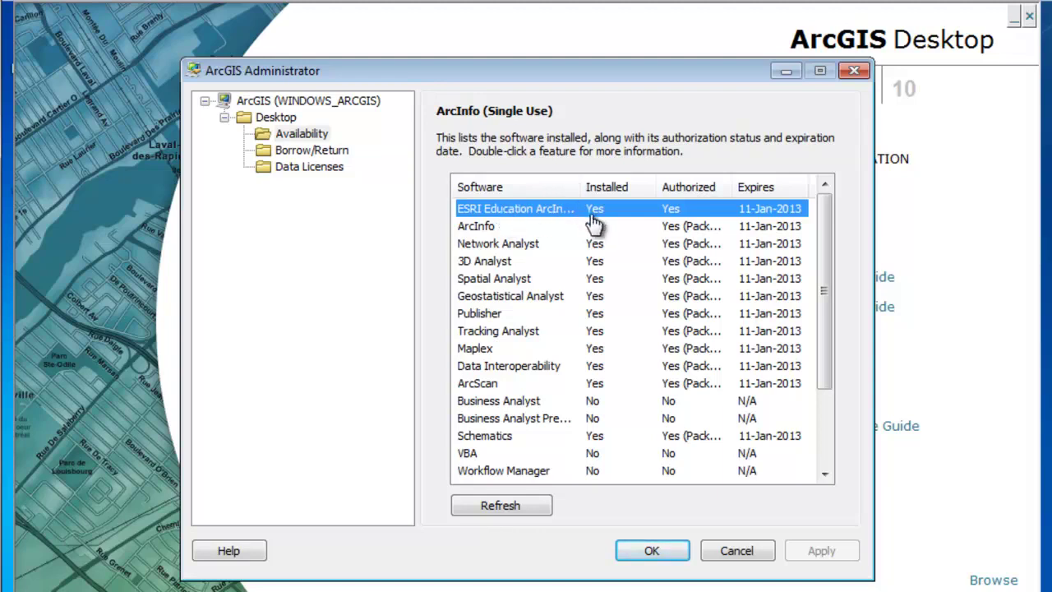
Review the ArcInfo extensions authorized until 11-Jan-2013, then close the administrator
mouse_move(672, 215)
left_mouse_down()
mouse_move(544, 233)
mouse_move(547, 379)
mouse_move(785, 386)
mouse_move(786, 210)
left_mouse_up()
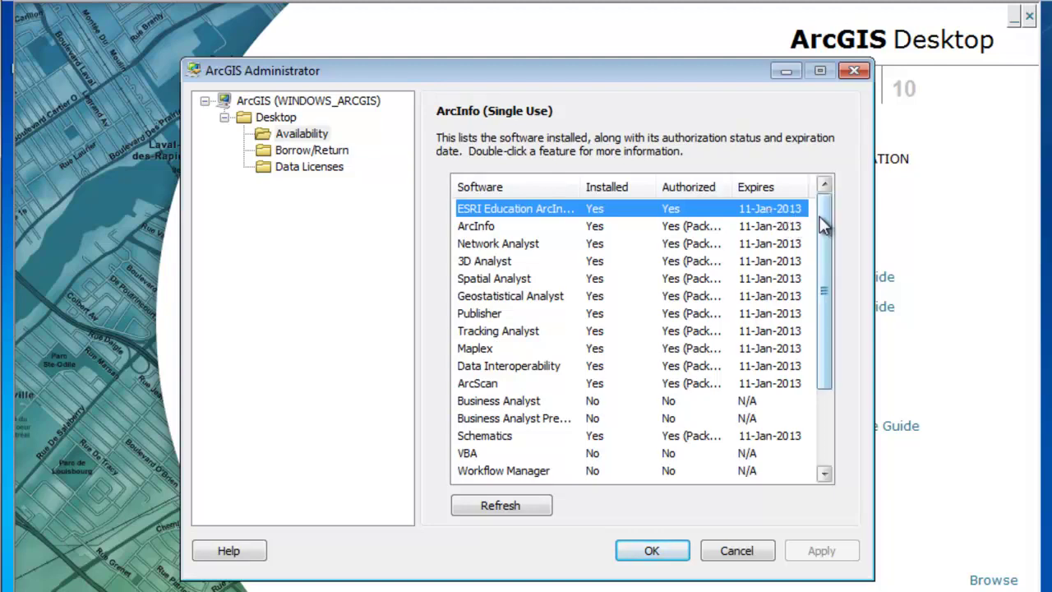
mouse_move(821, 226)
left_mouse_down()
mouse_move(819, 313)
mouse_move(822, 210)
left_mouse_up()
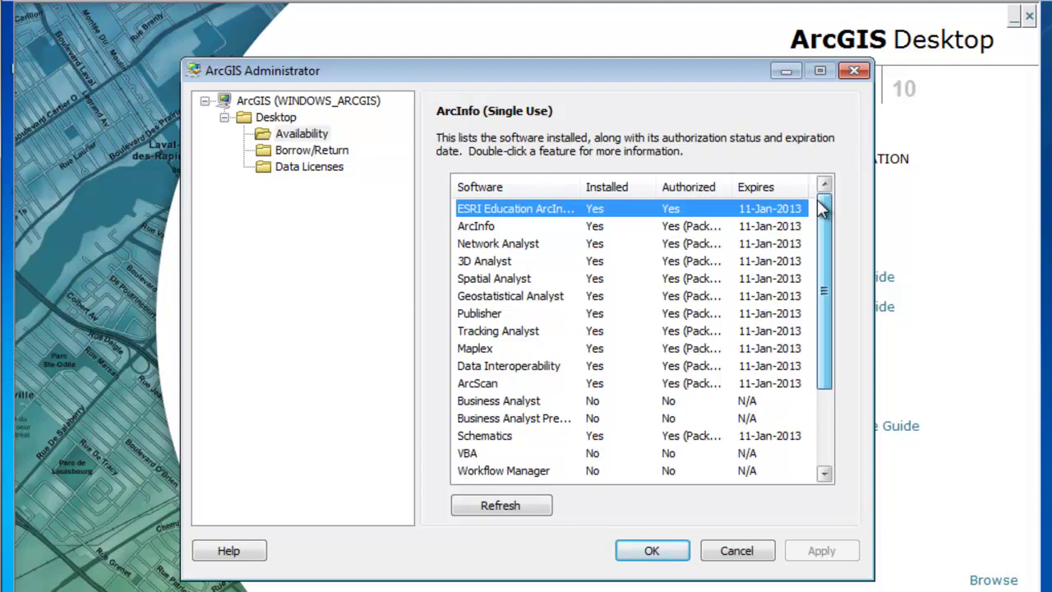
mouse_move(822, 216)
left_mouse_down()
mouse_move(821, 278)
mouse_move(822, 218)
left_mouse_up()
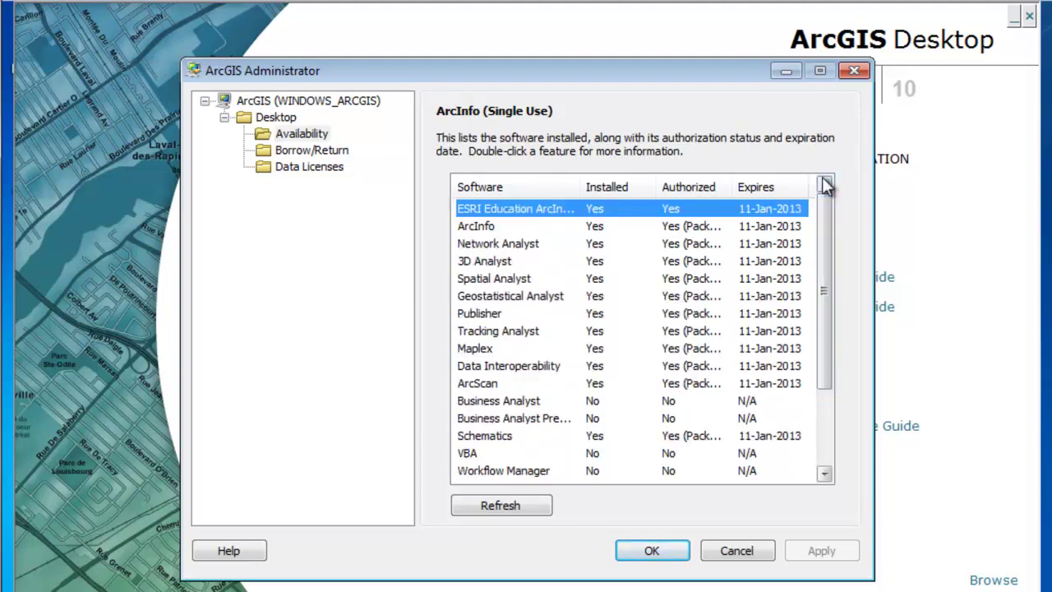
left_click(723, 435)
left_click(674, 554)
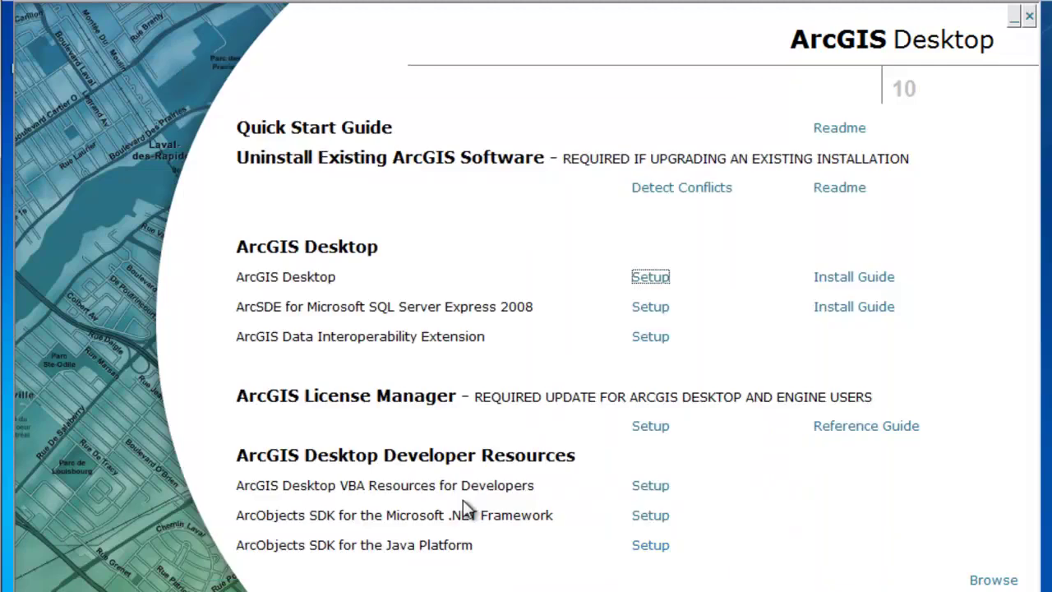
Close the ArcGIS Desktop launcher and unmount the ArcGIS_Desktop10_122519 disc image in Documents
left_click(1028, 15)
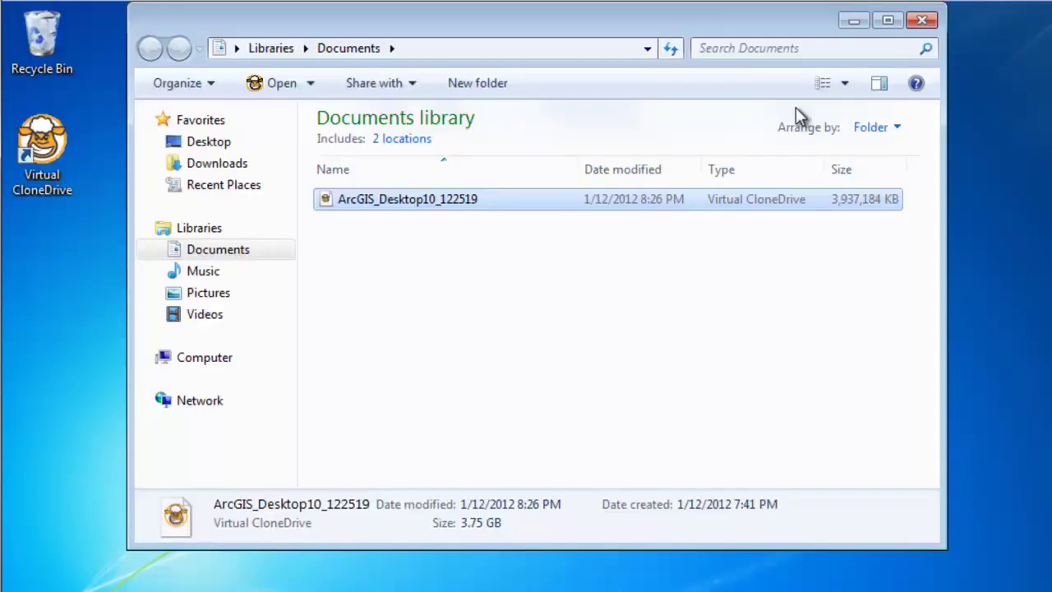
left_click(407, 227)
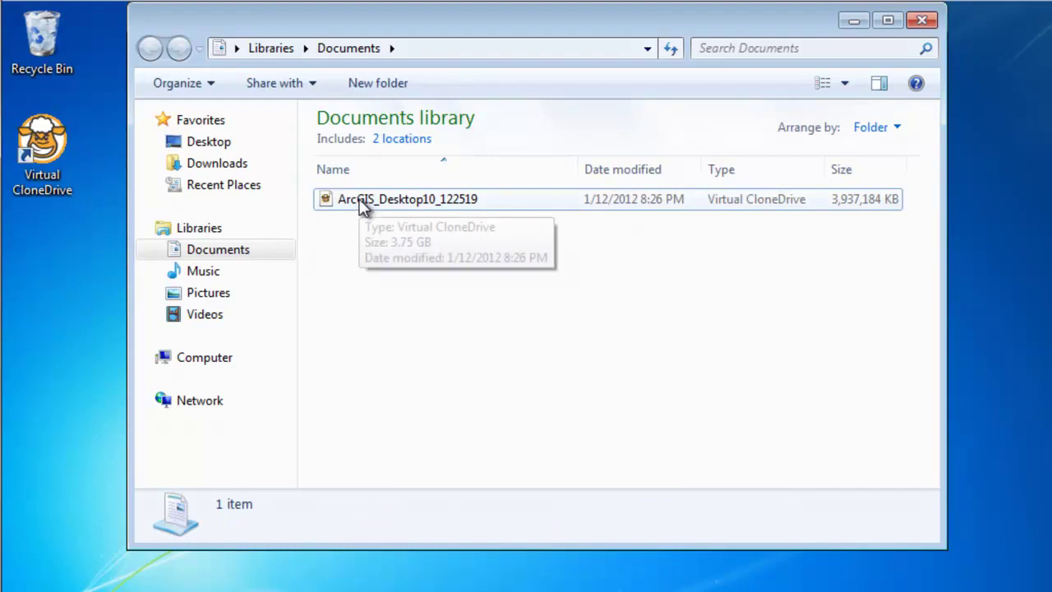
mouse_move(367, 194)
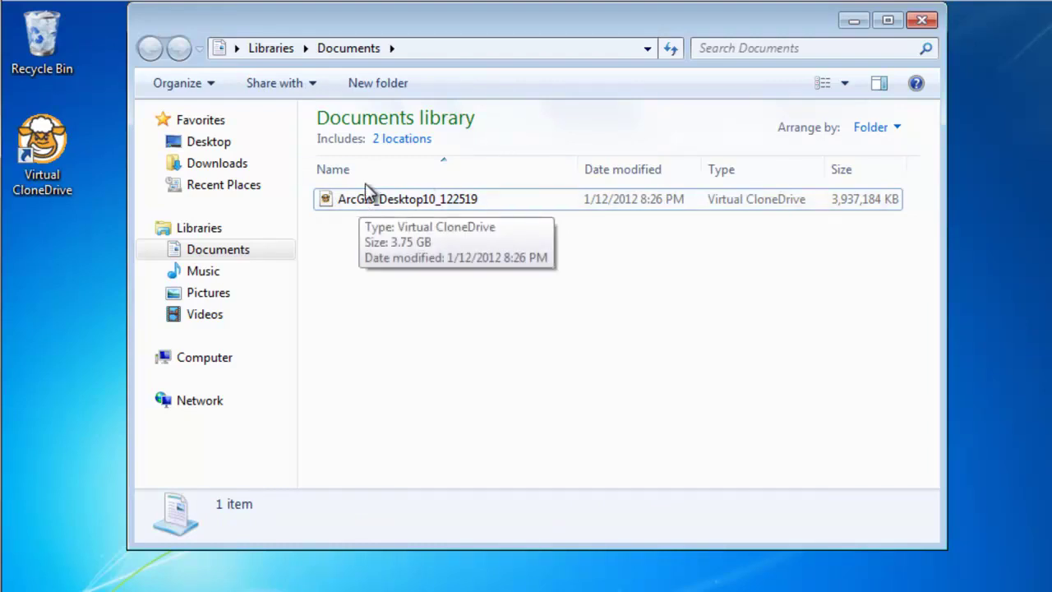
left_click(386, 204)
right_click(386, 204)
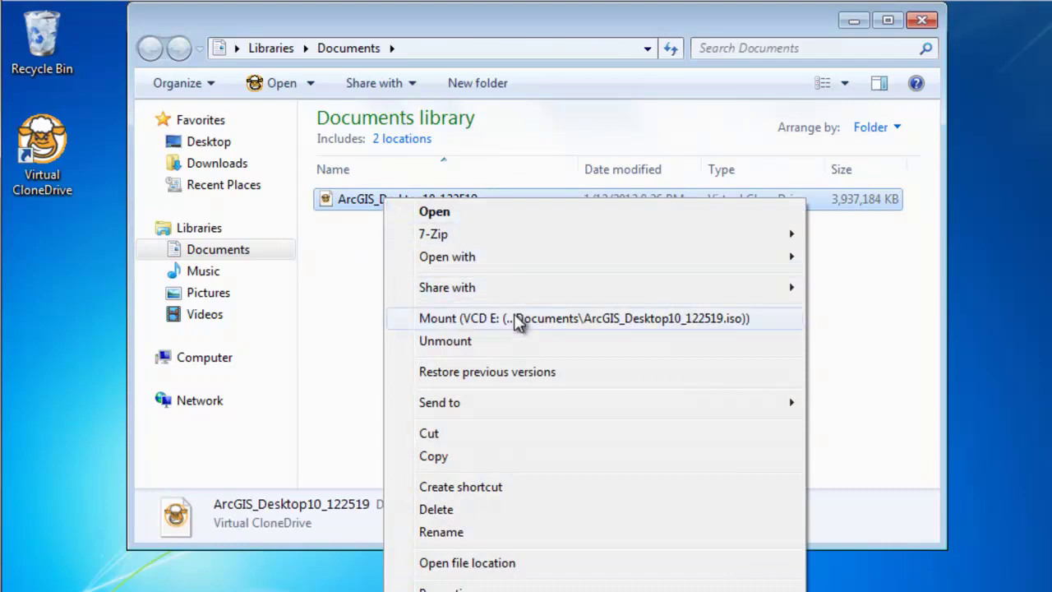
left_click(475, 342)
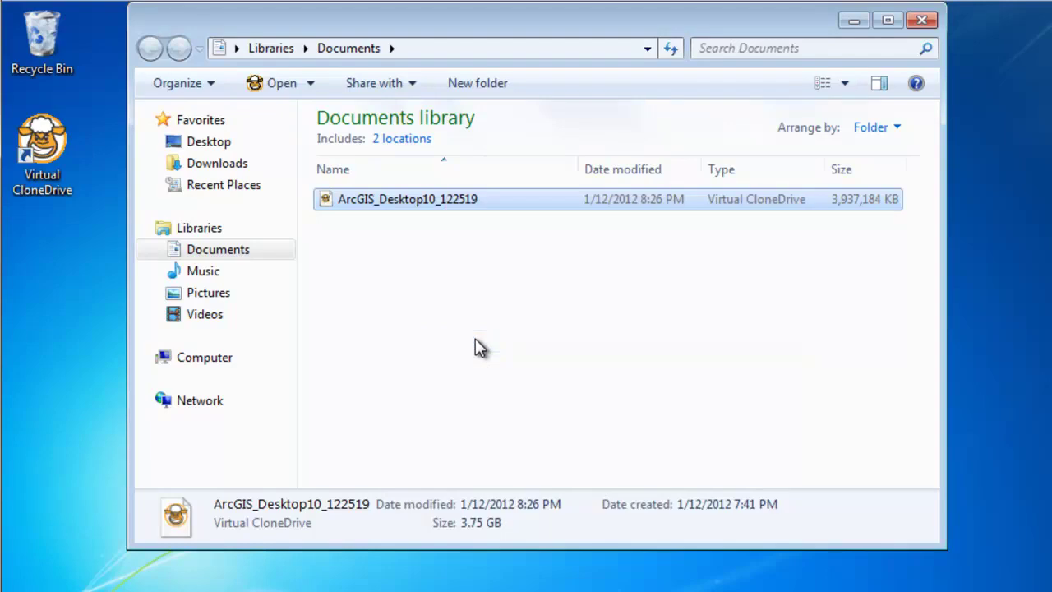
left_click(466, 322)
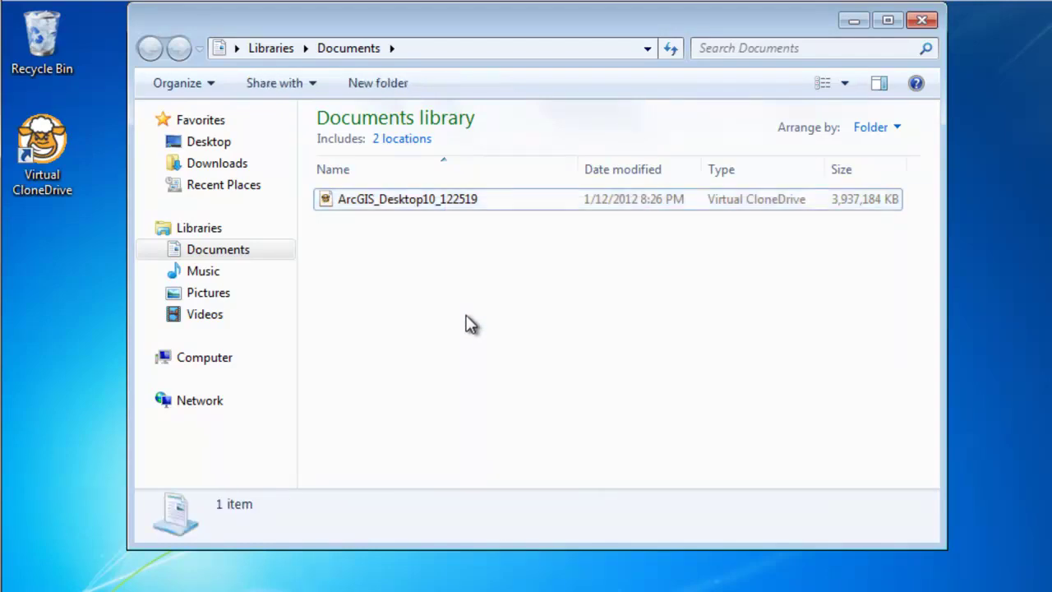
left_click(386, 202)
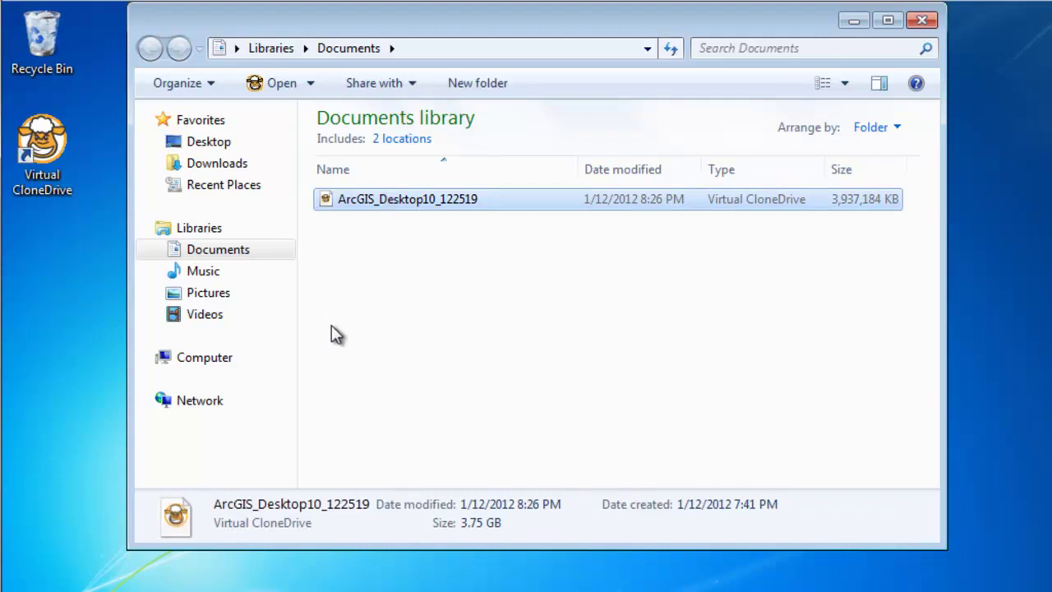
left_click(364, 259)
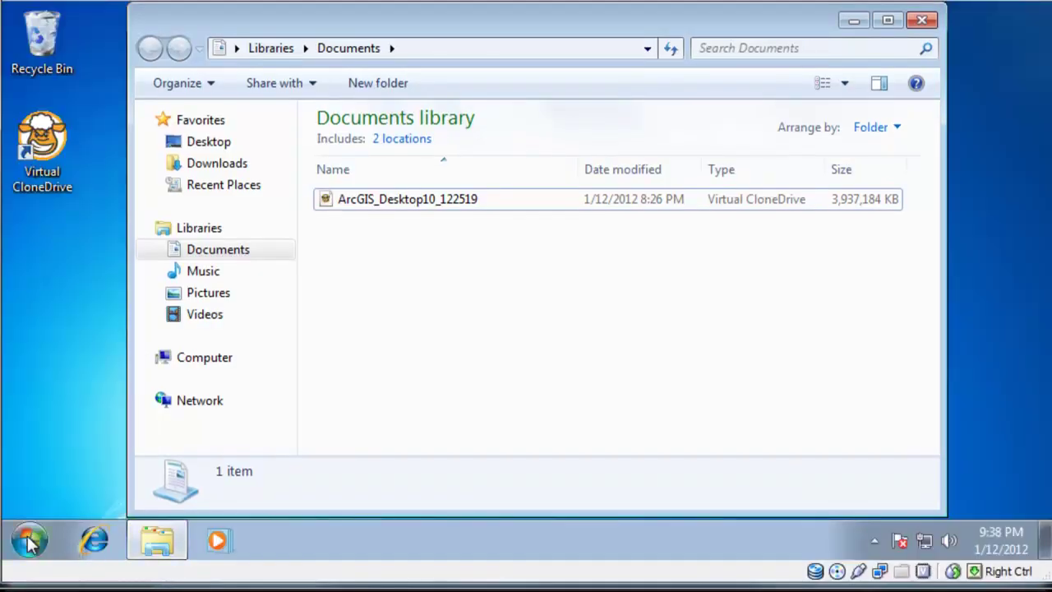
Launch ArcMap 10 from Start > All Programs > ArcGIS
left_click(32, 541)
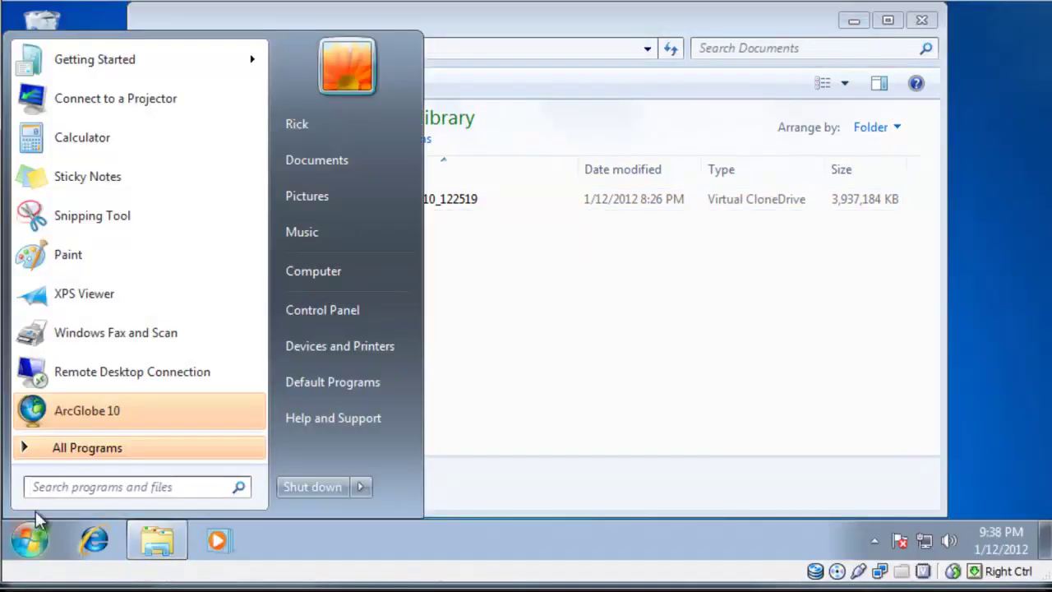
left_click(66, 447)
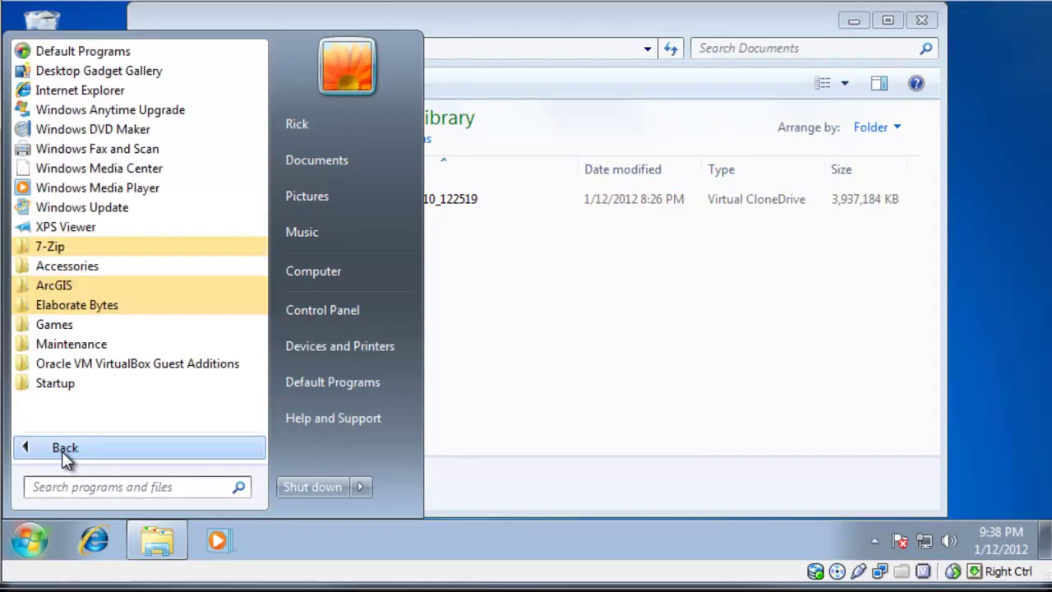
left_click(63, 288)
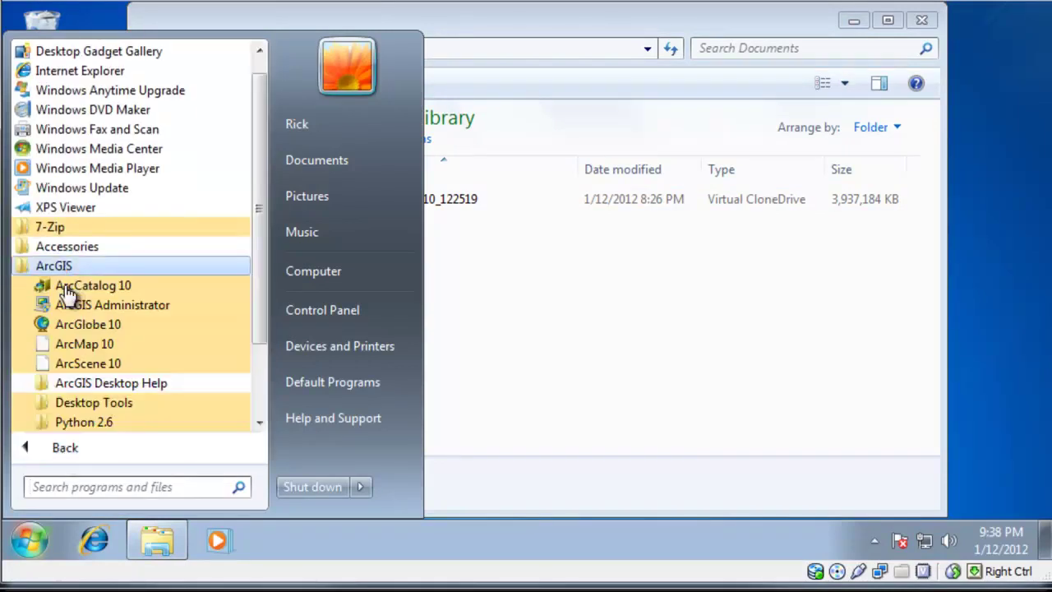
left_click(119, 350)
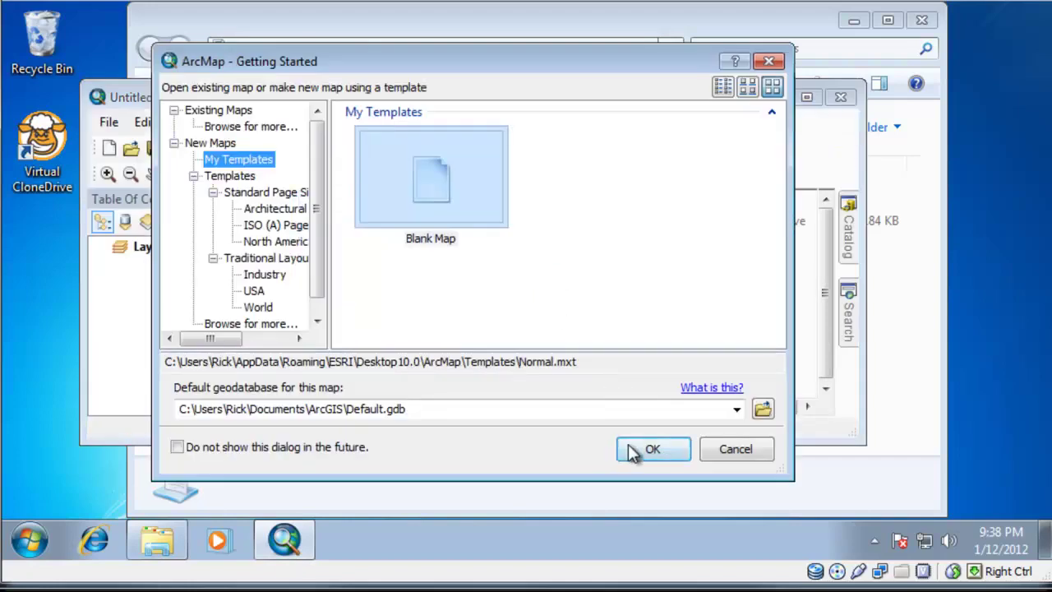
Open a blank map, maximize then minimize ArcMap, and close the Documents window
left_click(641, 448)
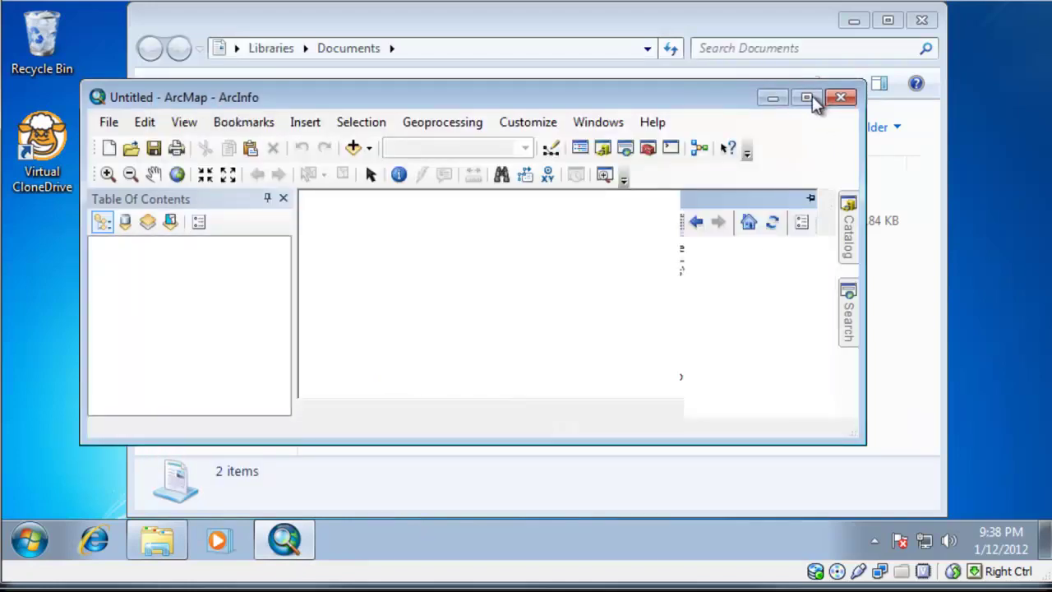
left_click(810, 98)
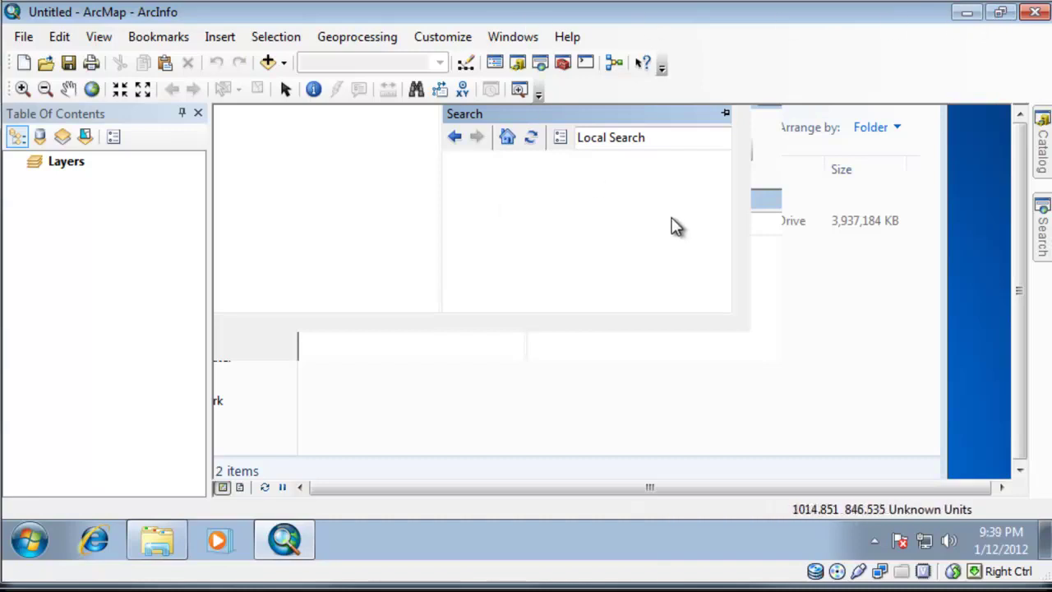
left_click(970, 14)
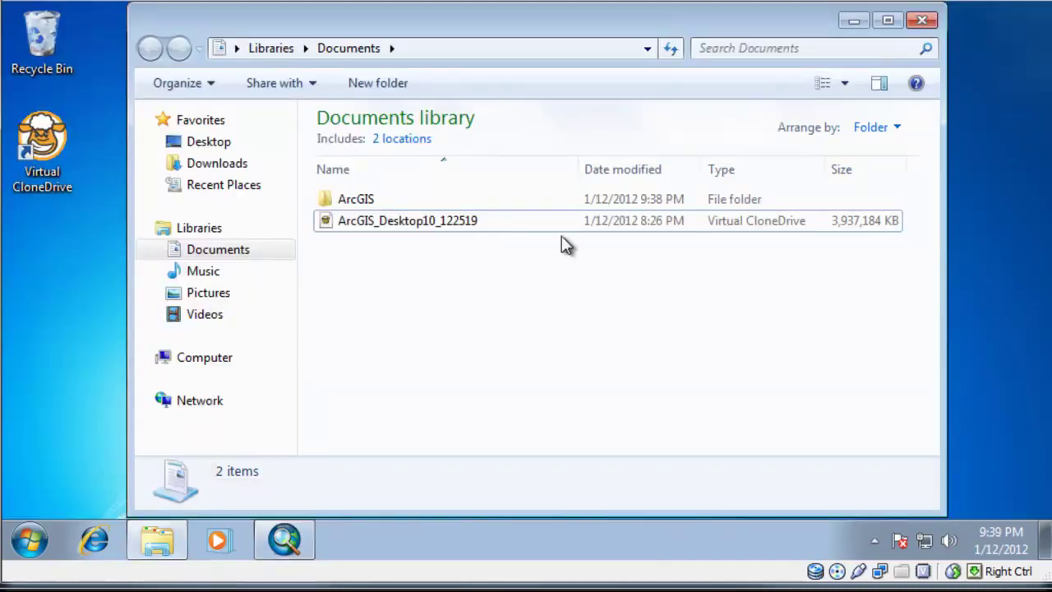
left_click(922, 21)
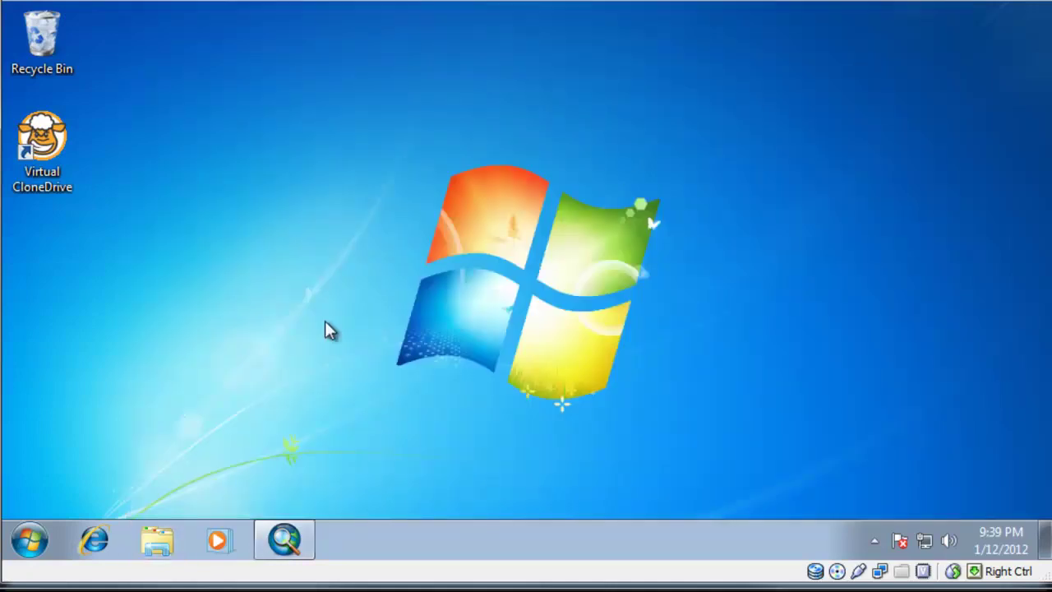